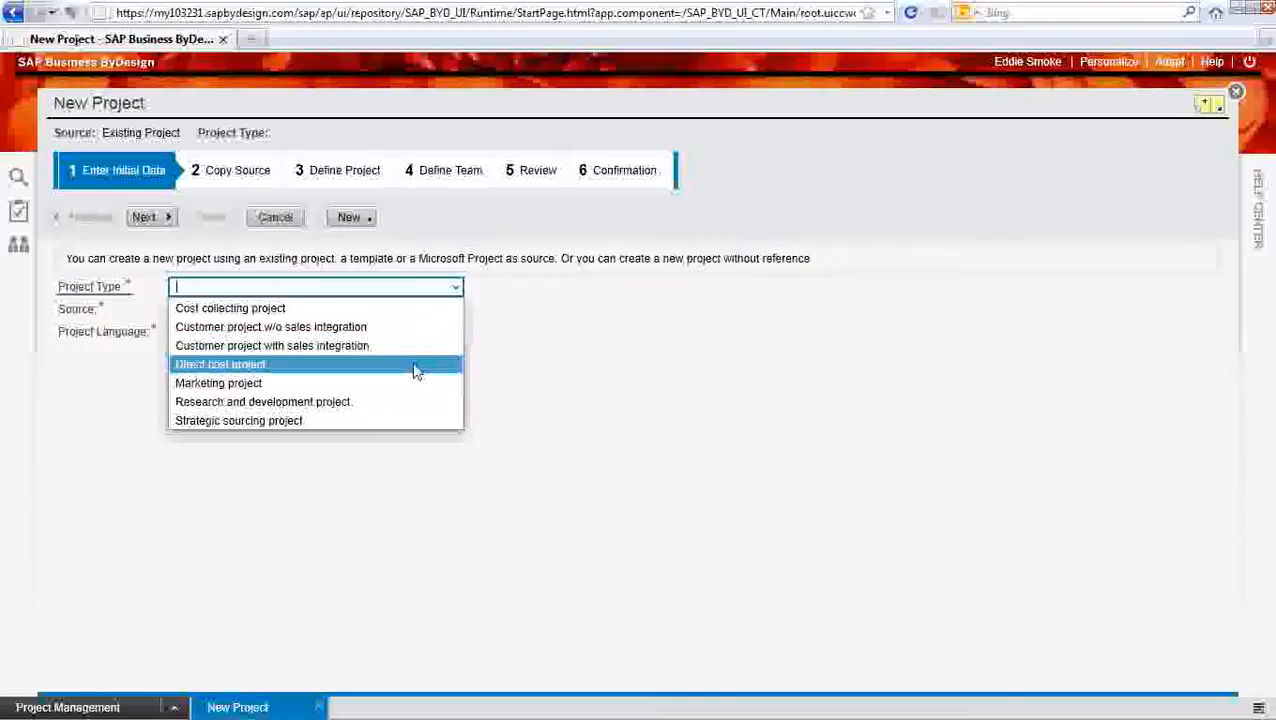
# Set the project type to Direct cost project with source None, and proceed to defining the project
pyautogui.click(416, 366)
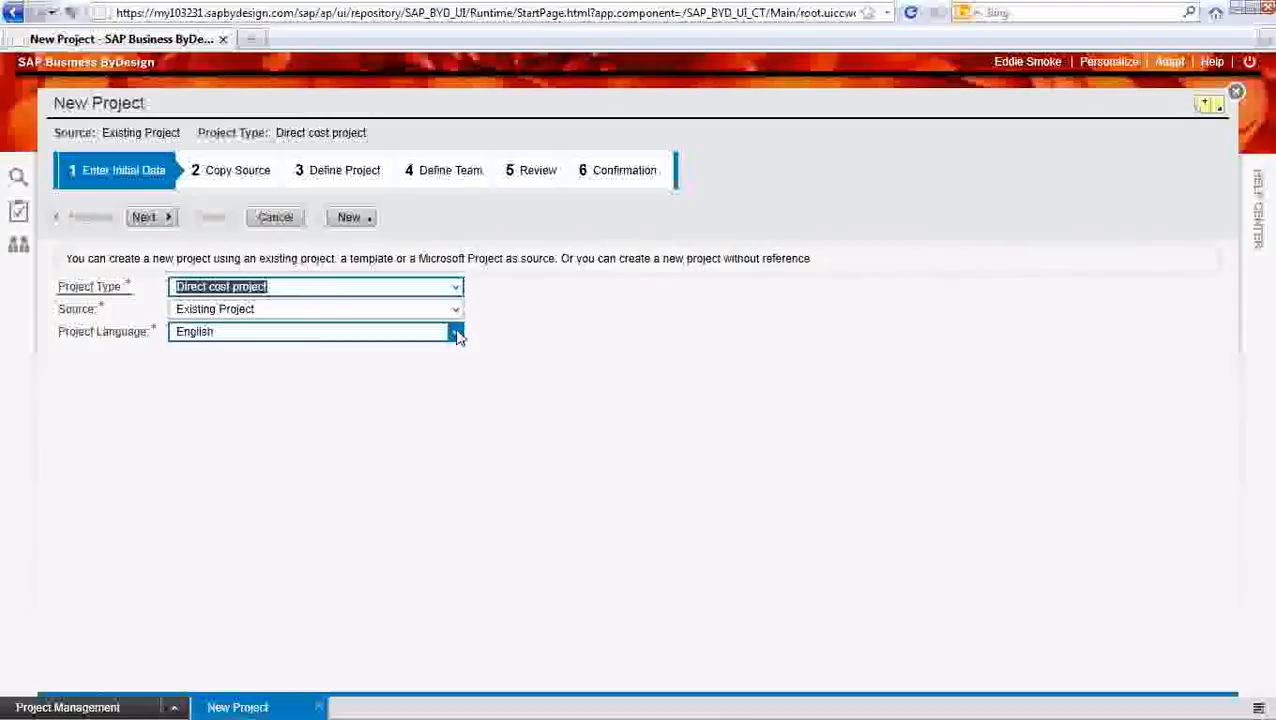
pyautogui.click(456, 312)
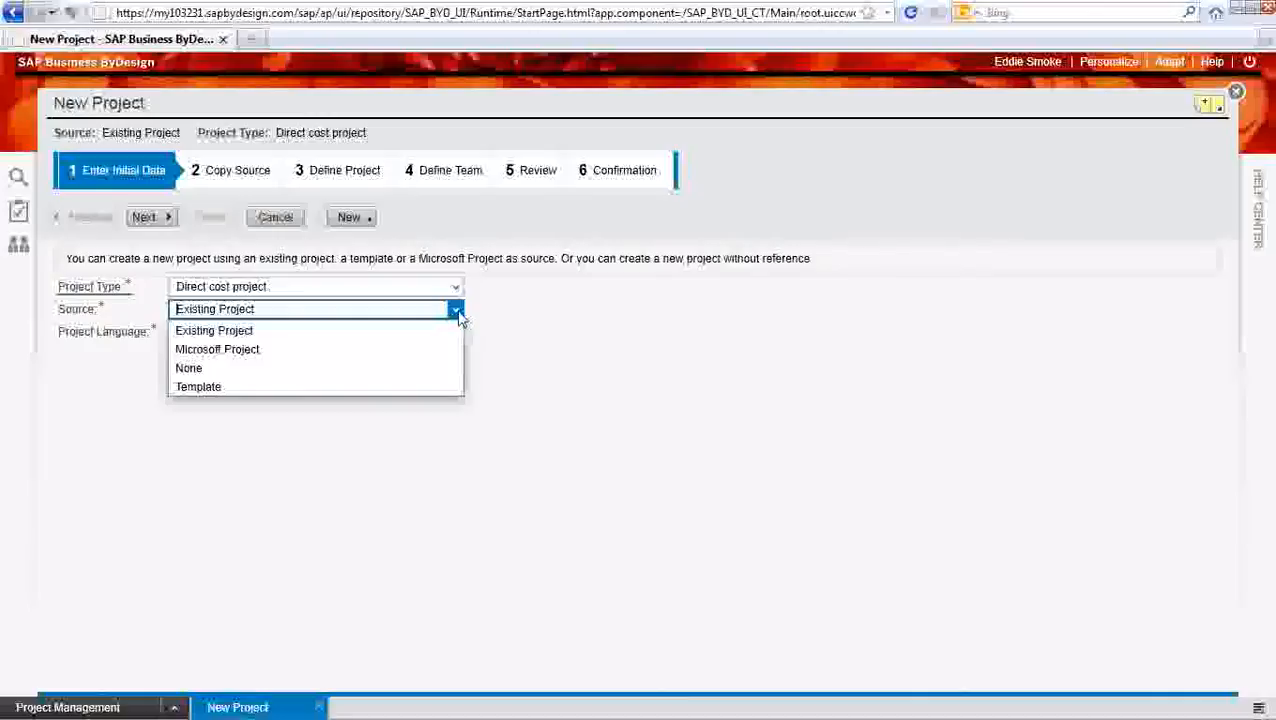
pyautogui.click(428, 372)
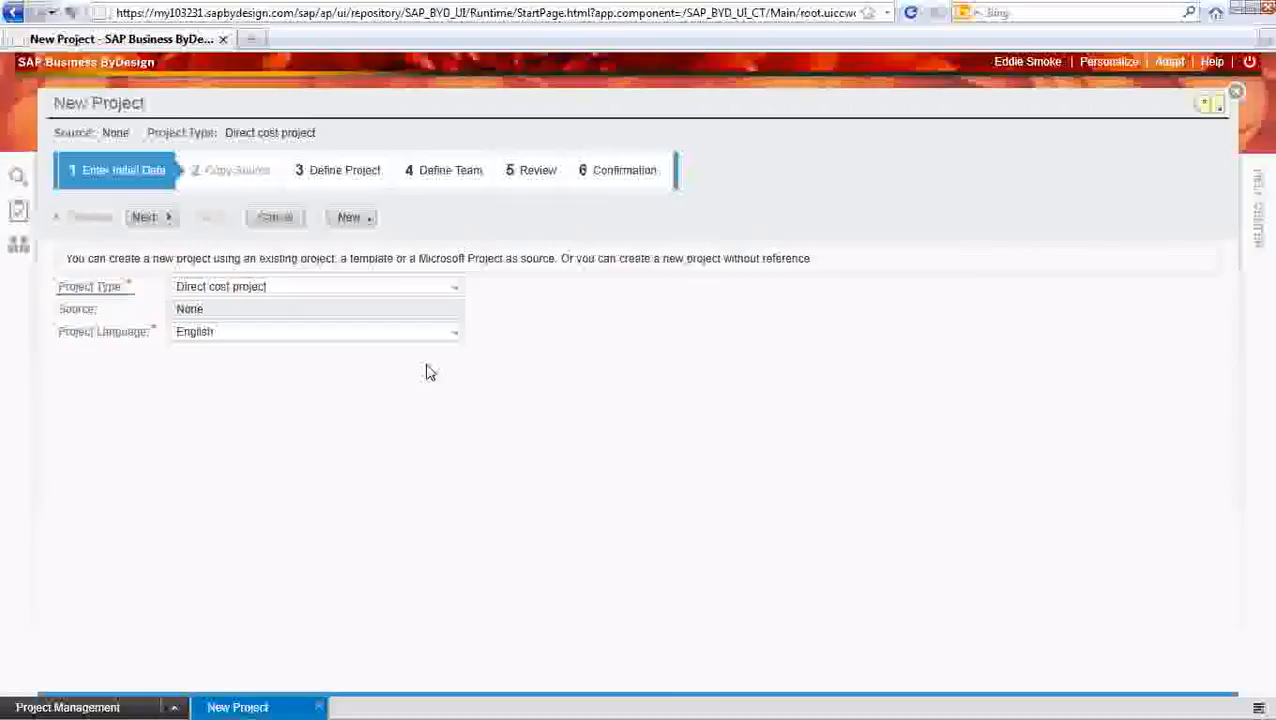
pyautogui.click(146, 220)
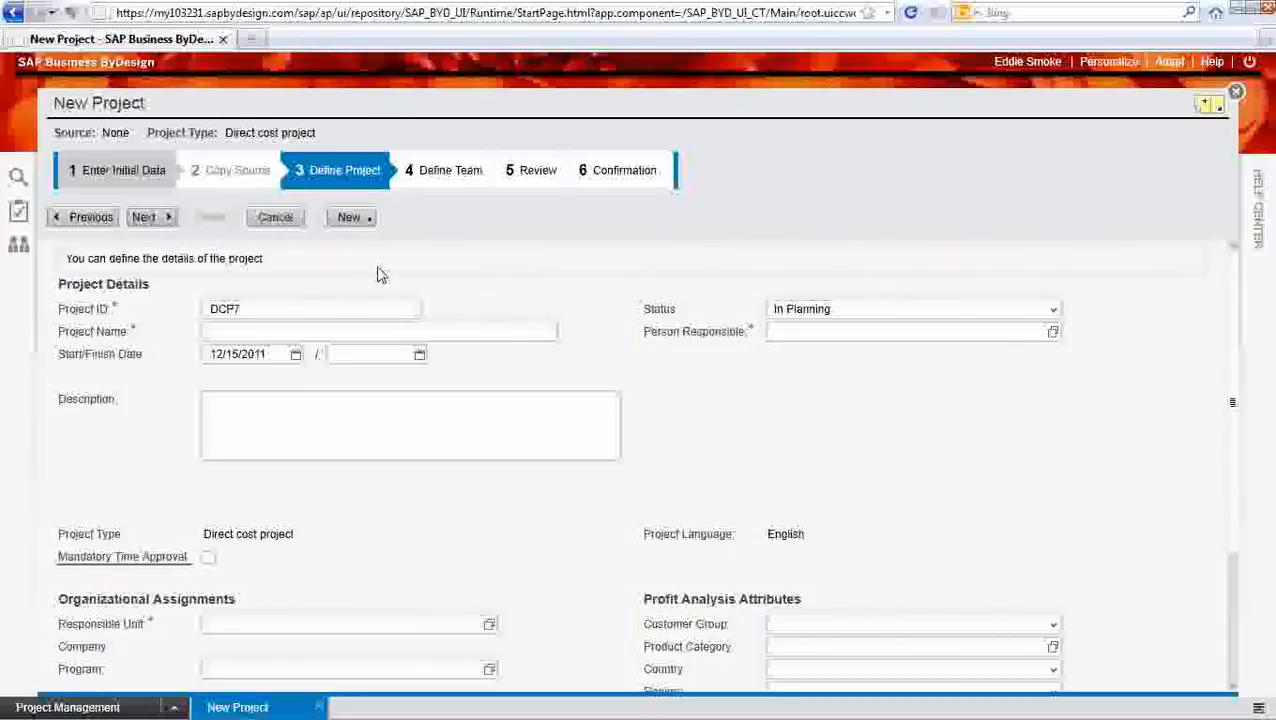
# Enter Test Project as the project name in the project details
pyautogui.click(285, 333)
pyautogui.click(272, 310)
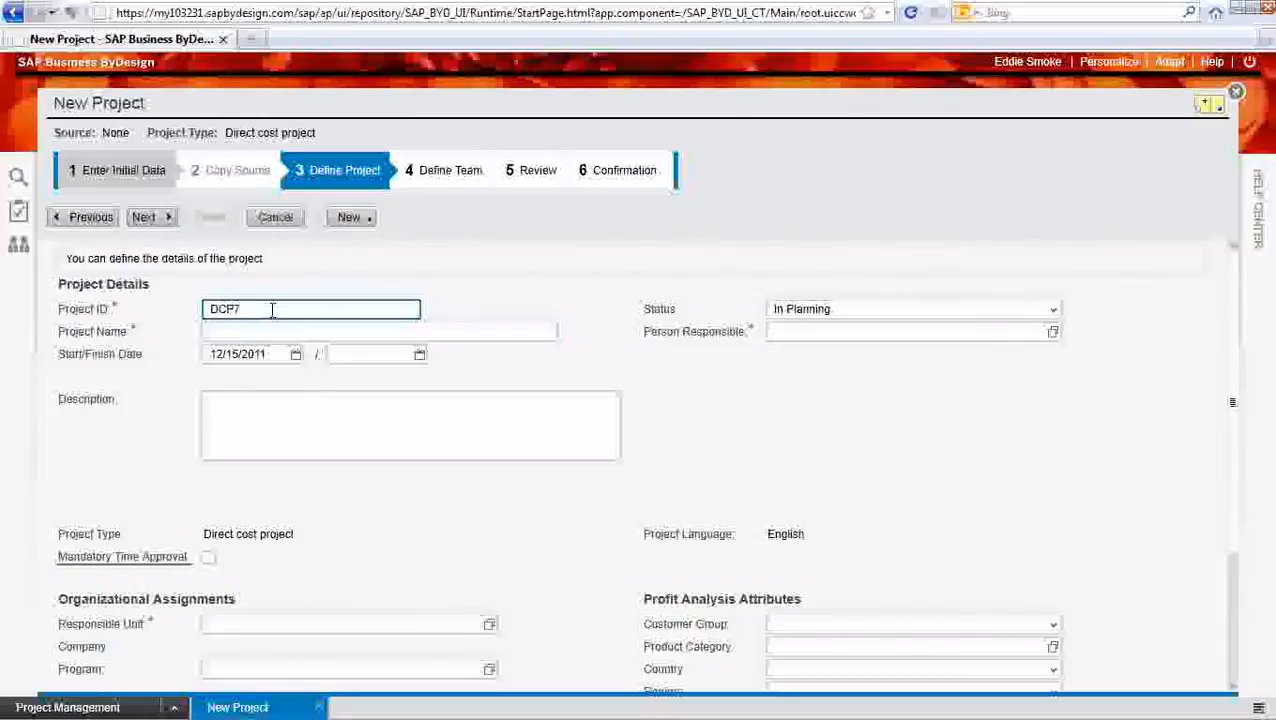
pyautogui.click(256, 332)
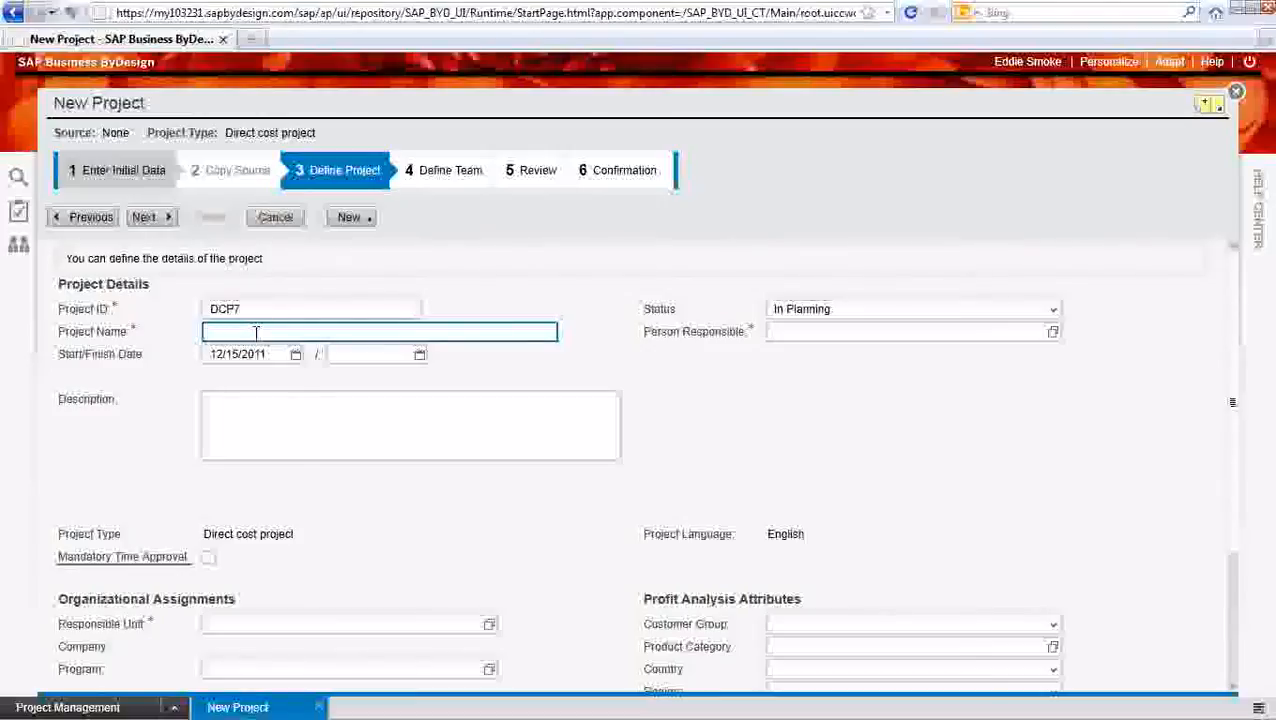
pyautogui.write('Test Project')
pyautogui.click(248, 356)
pyautogui.click(414, 358)
# Assign the System Administrator from the Finance unit as the person responsible for the project
pyautogui.click(1053, 333)
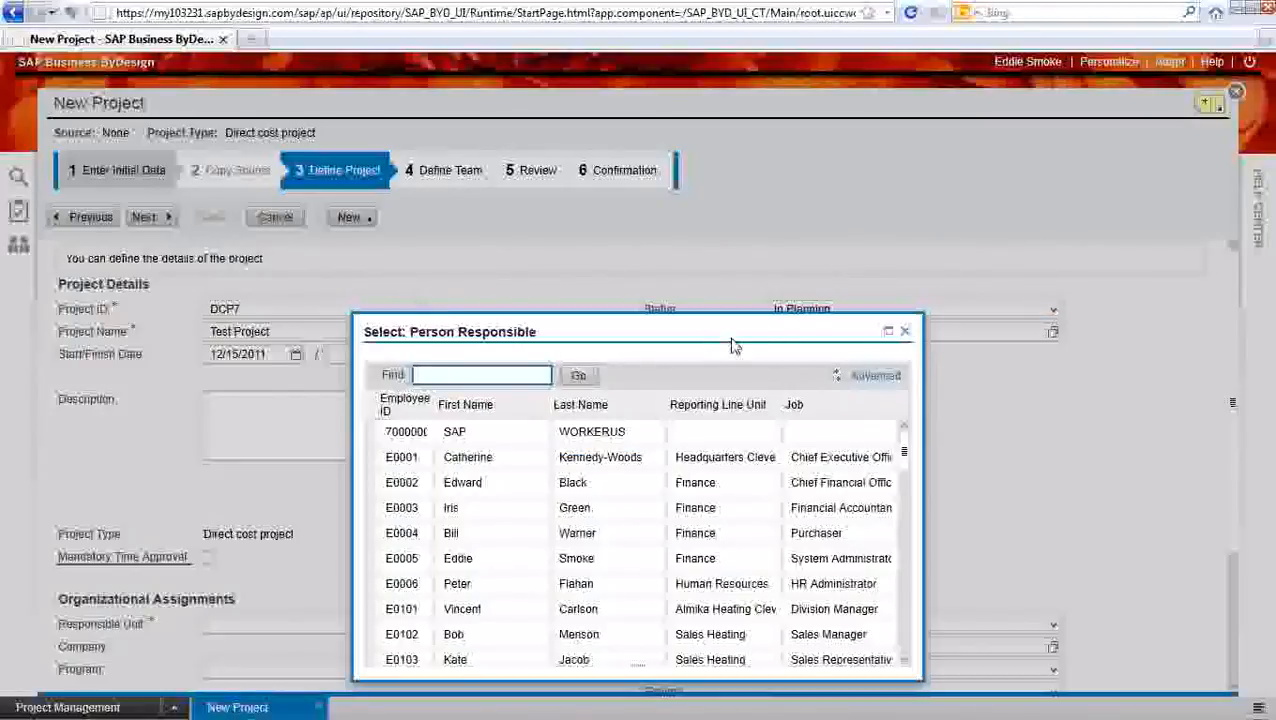
pyautogui.moveTo(700, 327); pyautogui.dragTo(653, 240)
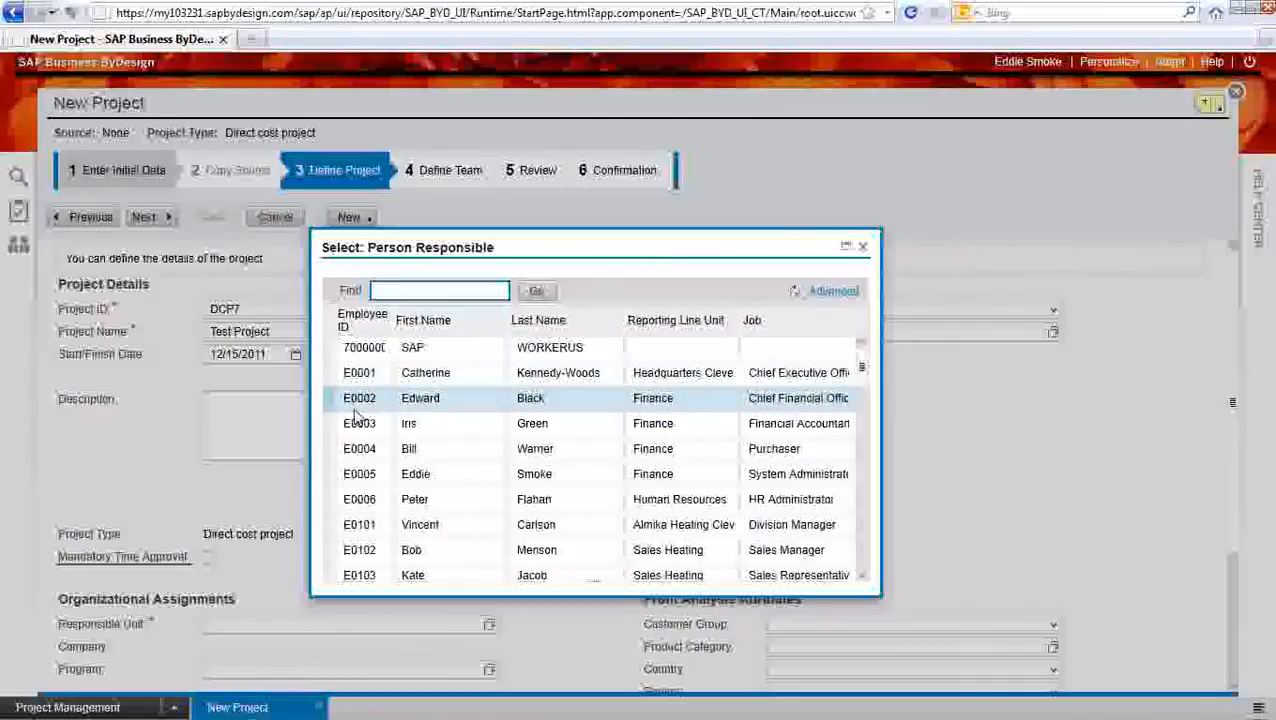
pyautogui.click(328, 481)
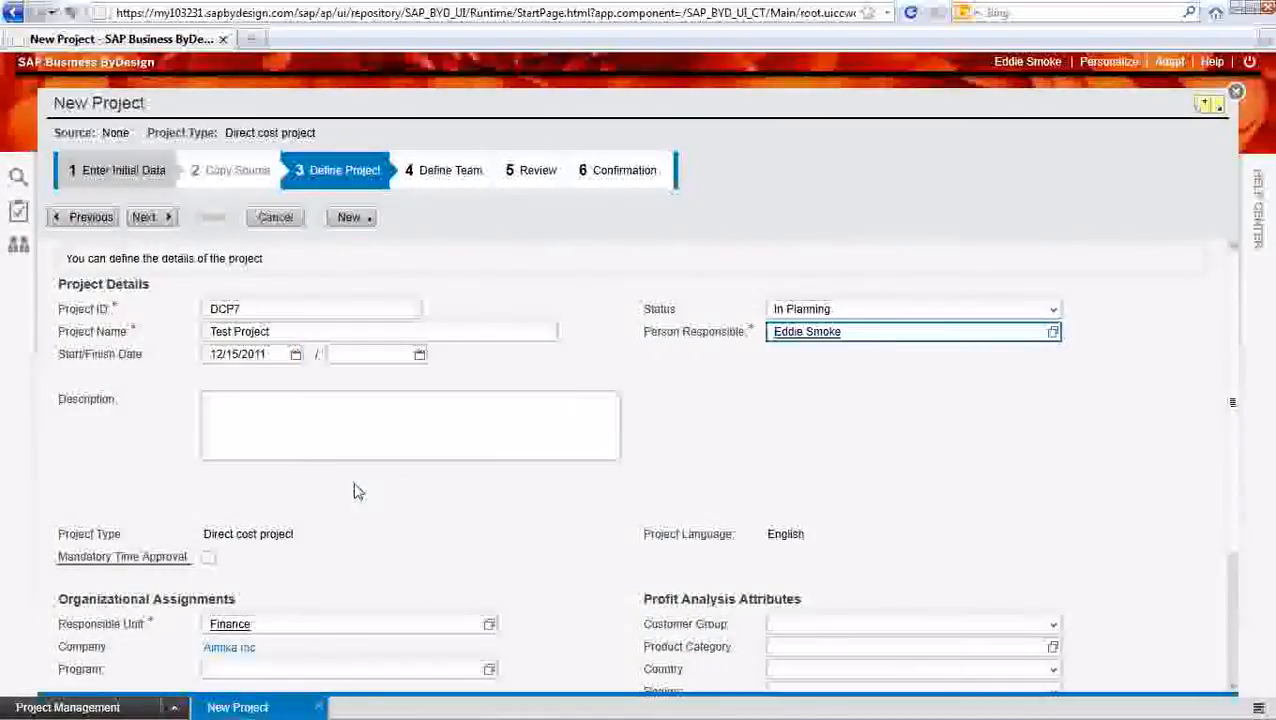
# Set the project's responsible unit to Headquarters Cleveland under the organizational assignments
pyautogui.scroll(-3, 545, 517)
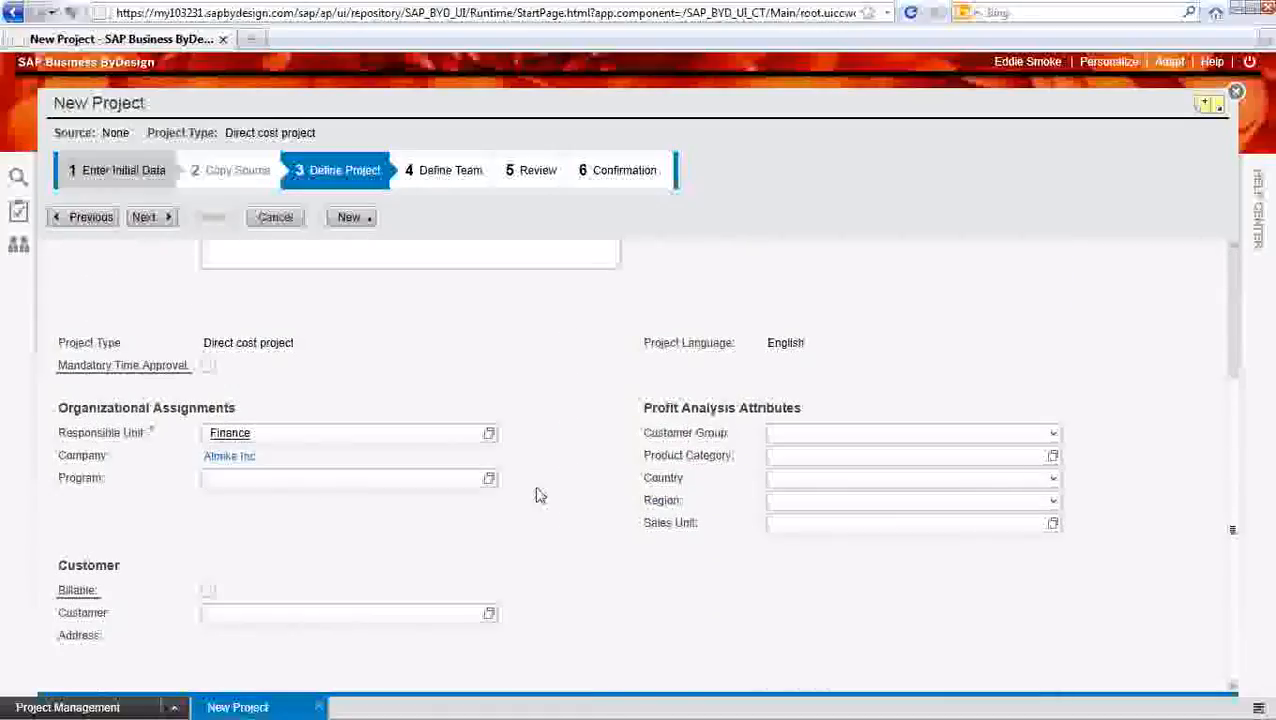
pyautogui.click(489, 434)
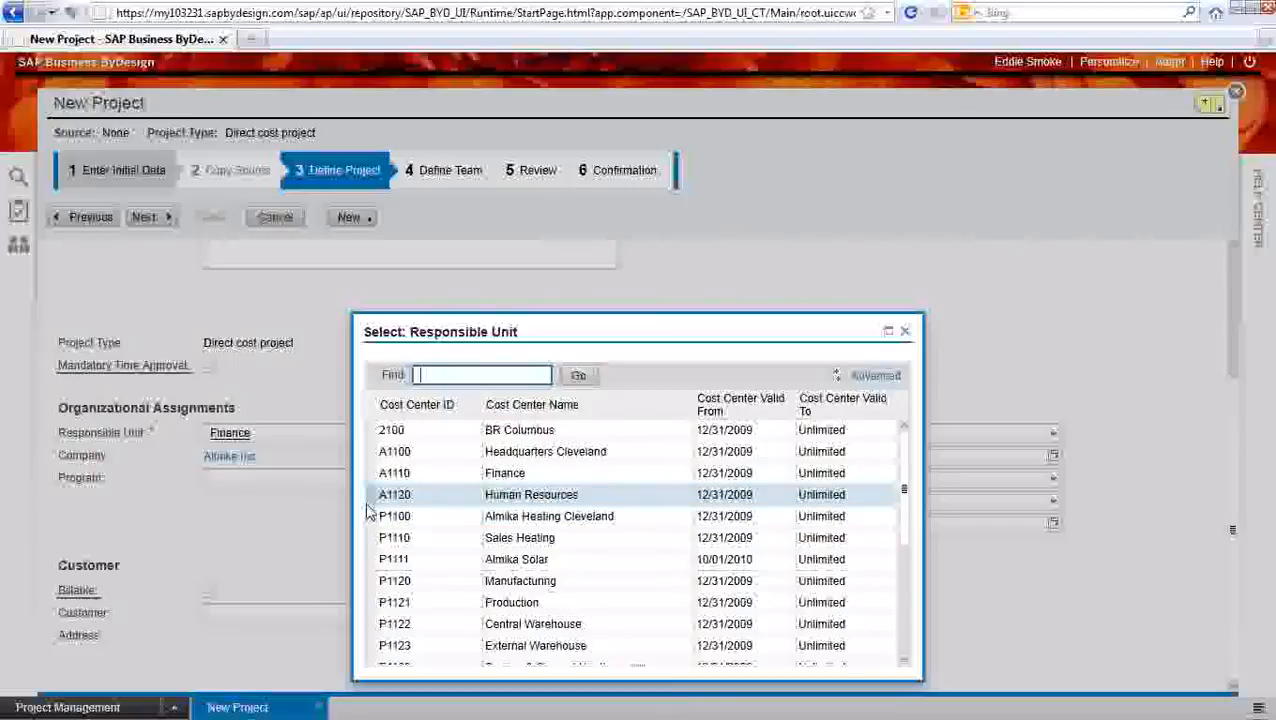
pyautogui.click(375, 451)
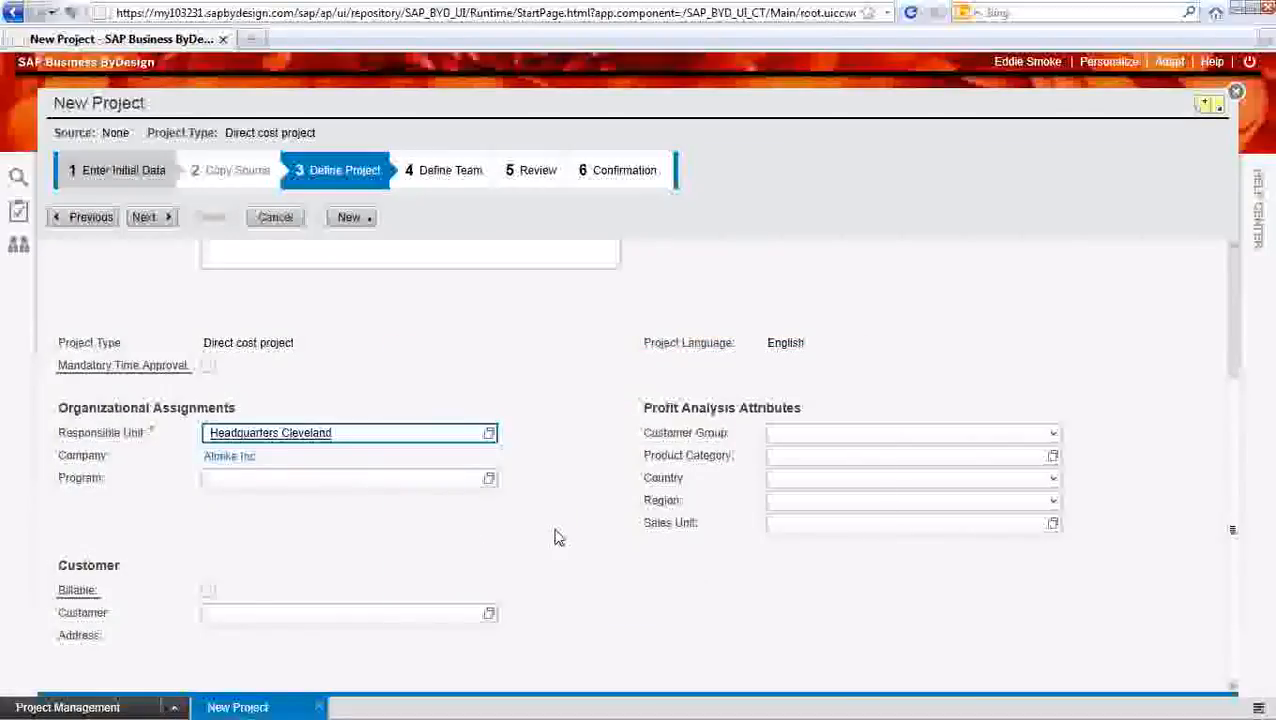
# Mark the project as billable and assign Hudson Technologies as its customer
pyautogui.click(208, 591)
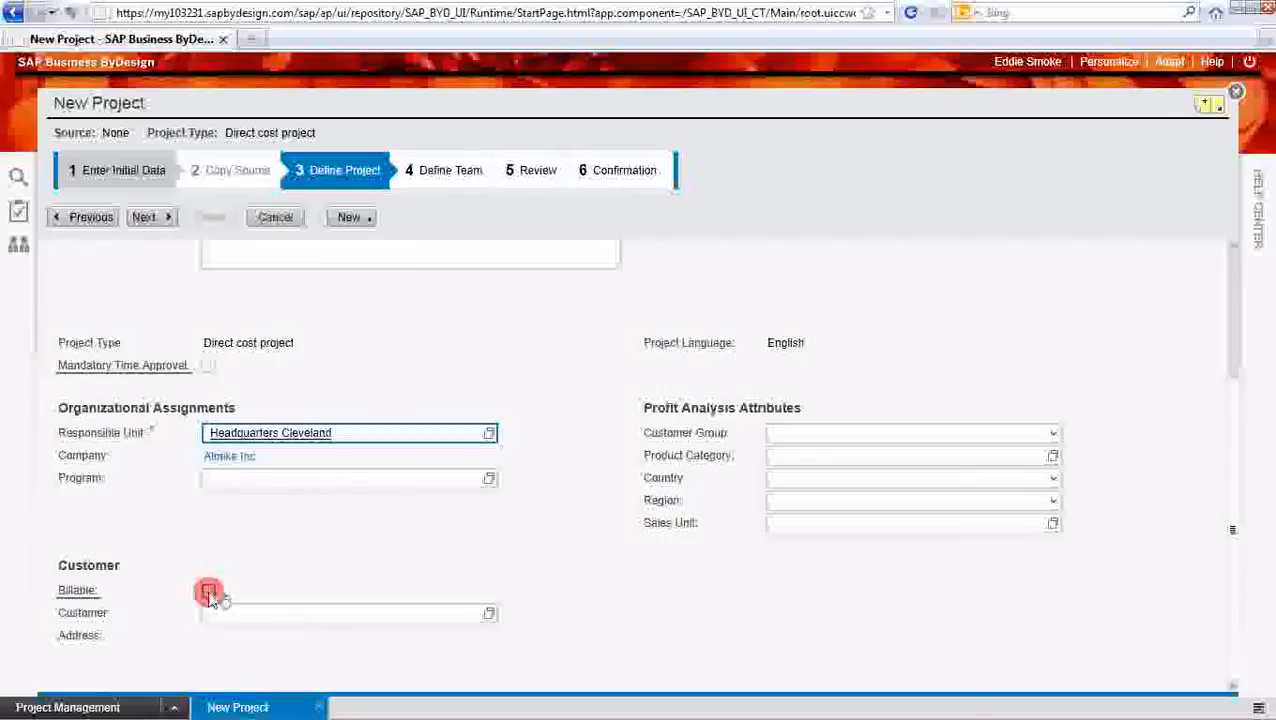
pyautogui.click(345, 611)
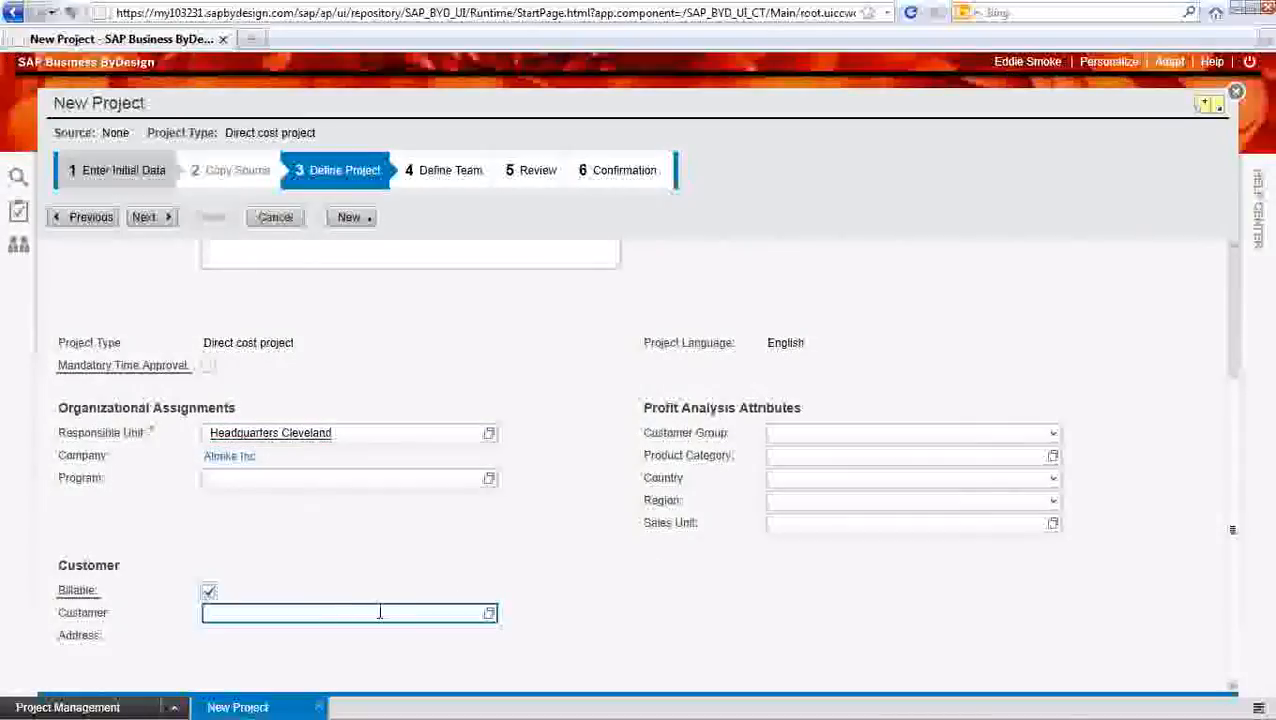
pyautogui.click(489, 613)
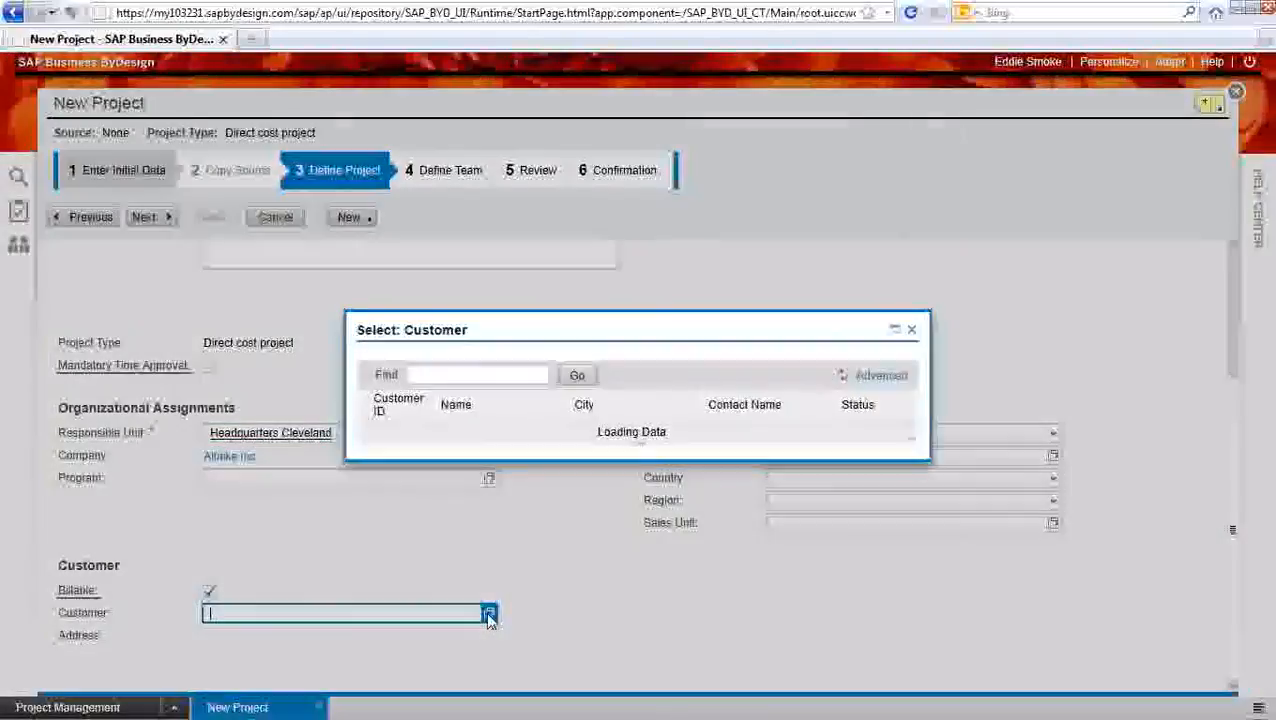
pyautogui.click(416, 559)
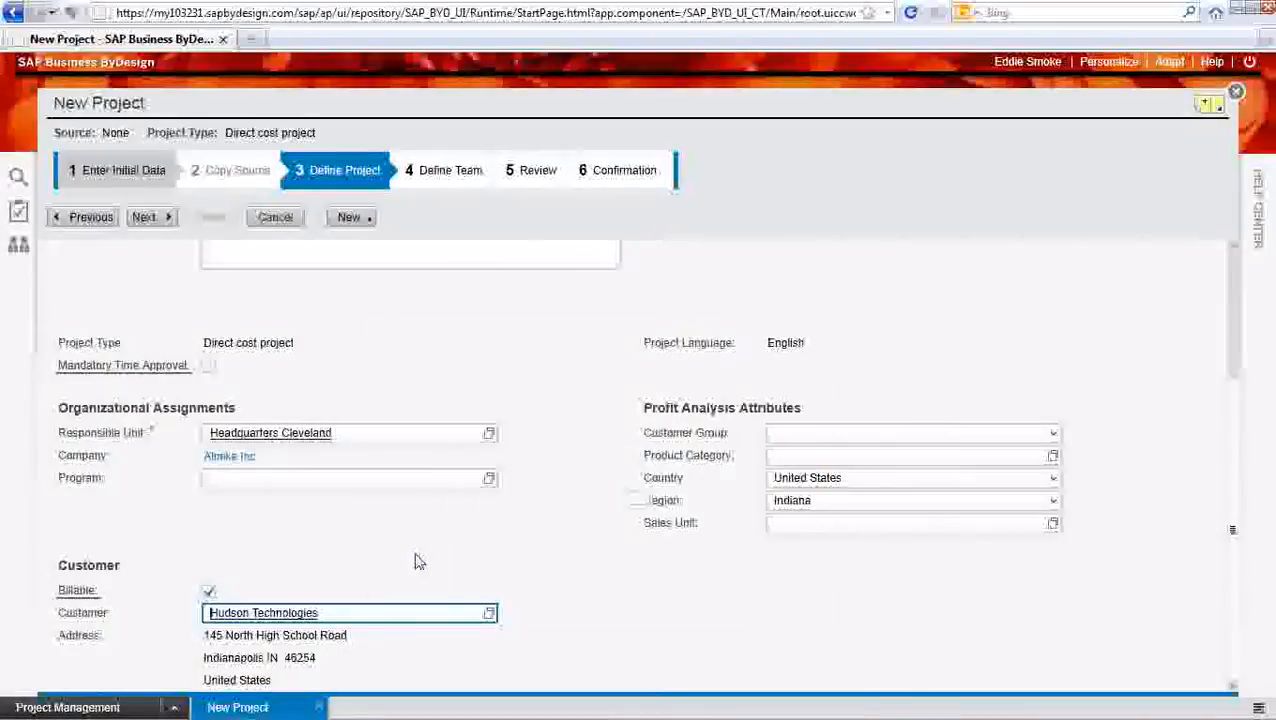
# Accept the project details and the default team, and advance to the review stage
pyautogui.scroll(3, 806, 486)
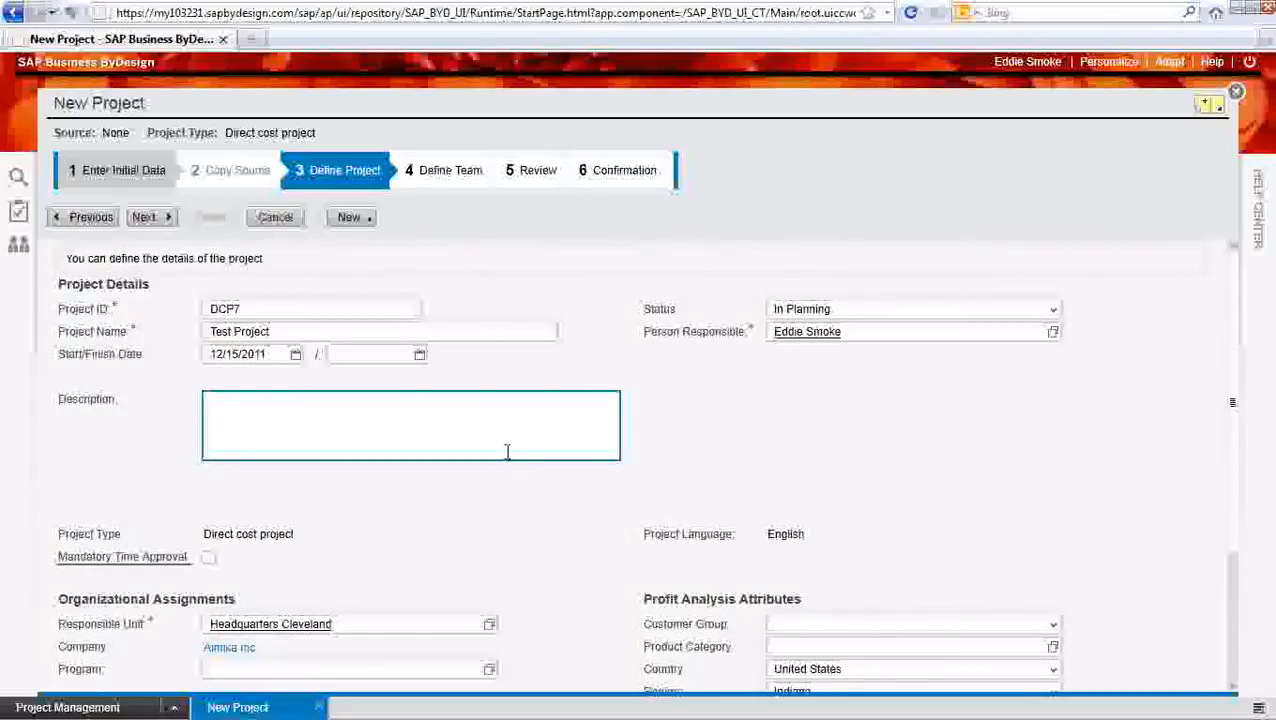
pyautogui.click(363, 333)
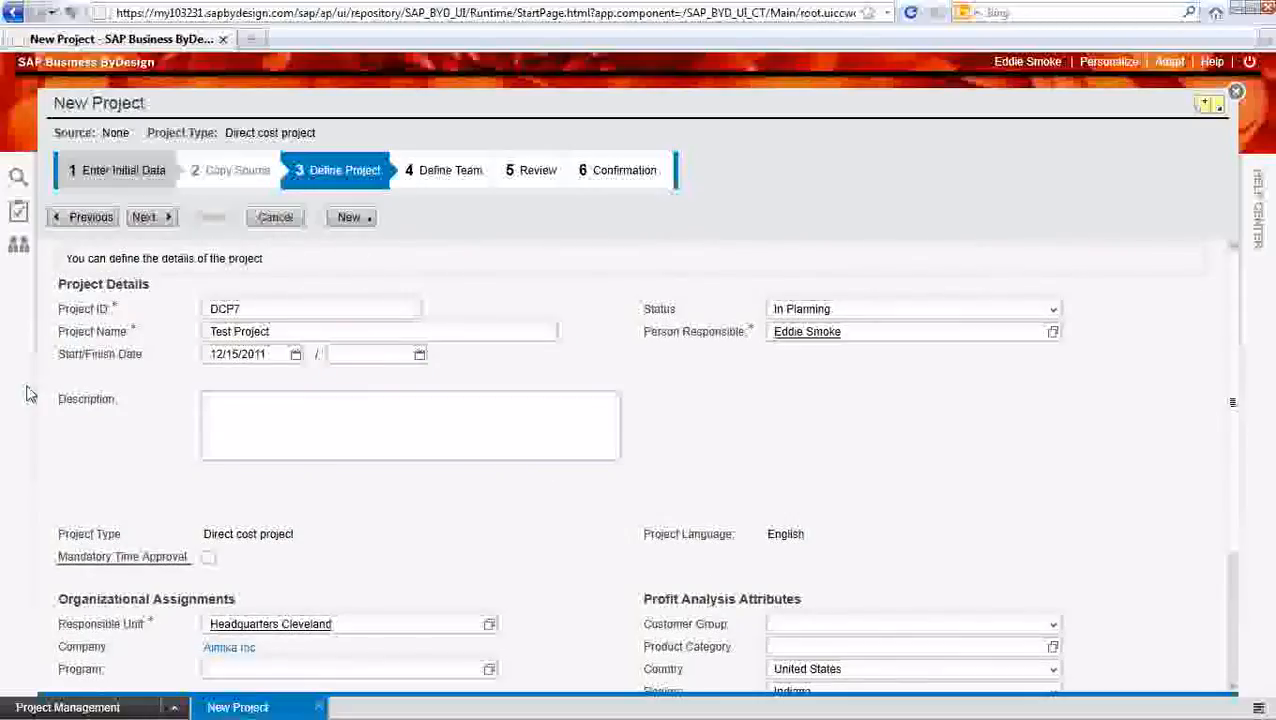
pyautogui.click(152, 222)
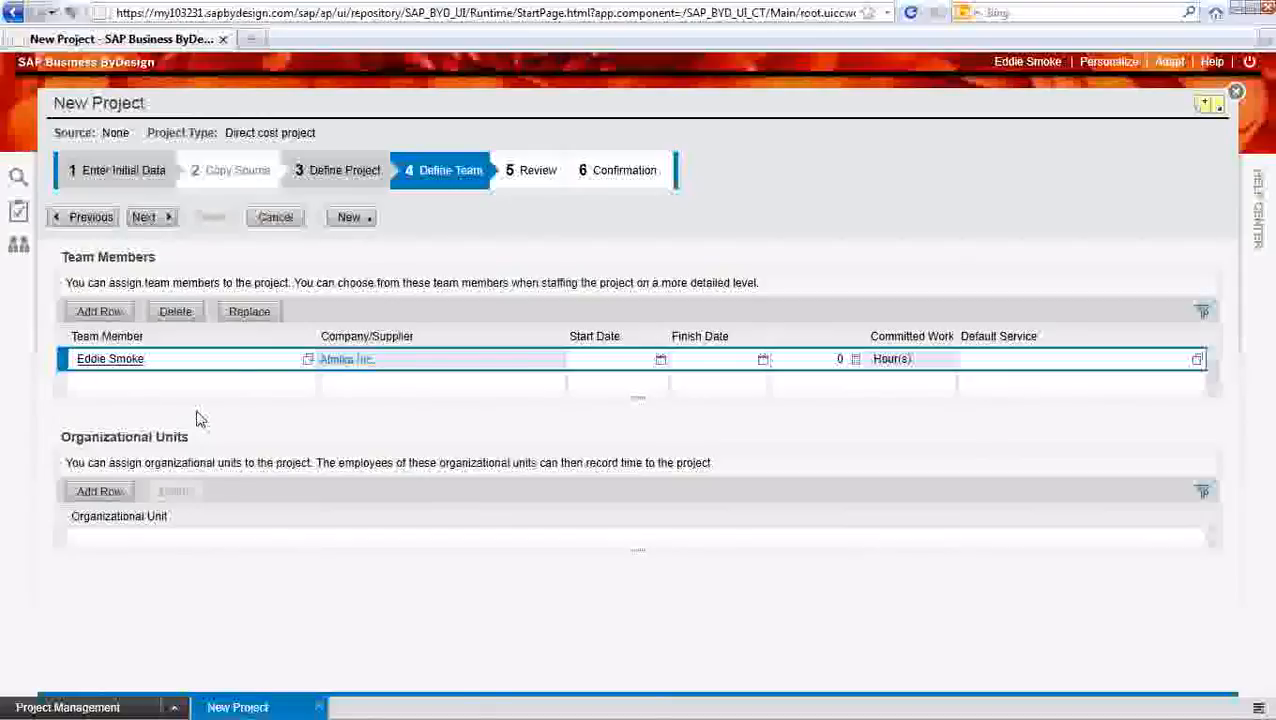
pyautogui.click(150, 218)
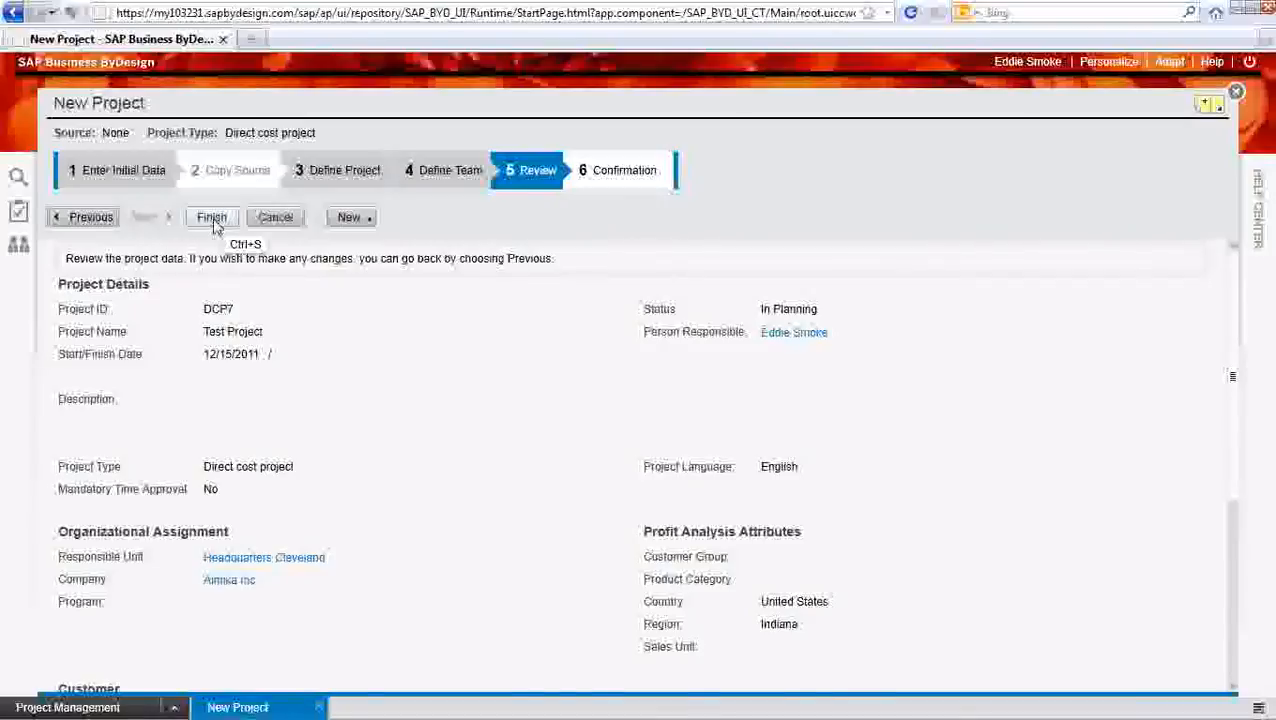
# Check the project data, finish creating the project, and open it for maintenance
pyautogui.scroll(-5, 400, 420)
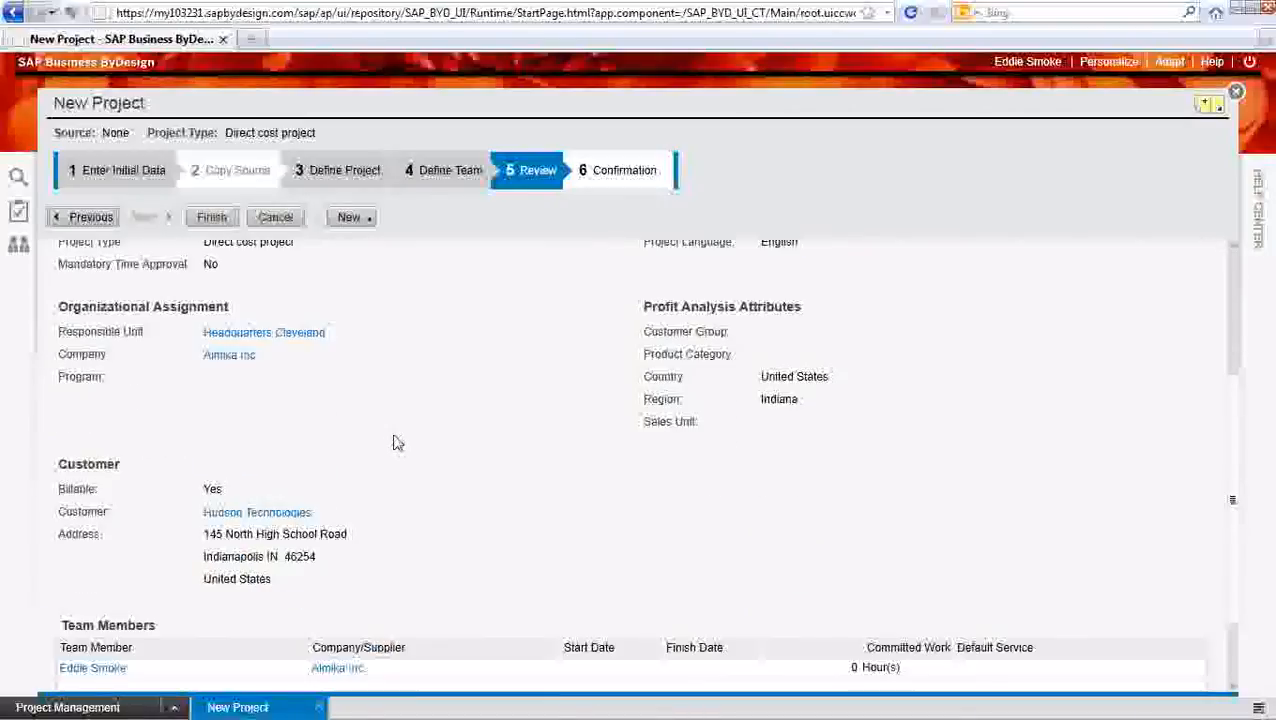
pyautogui.scroll(-2, 393, 444)
pyautogui.scroll(7, 342, 421)
pyautogui.click(203, 215)
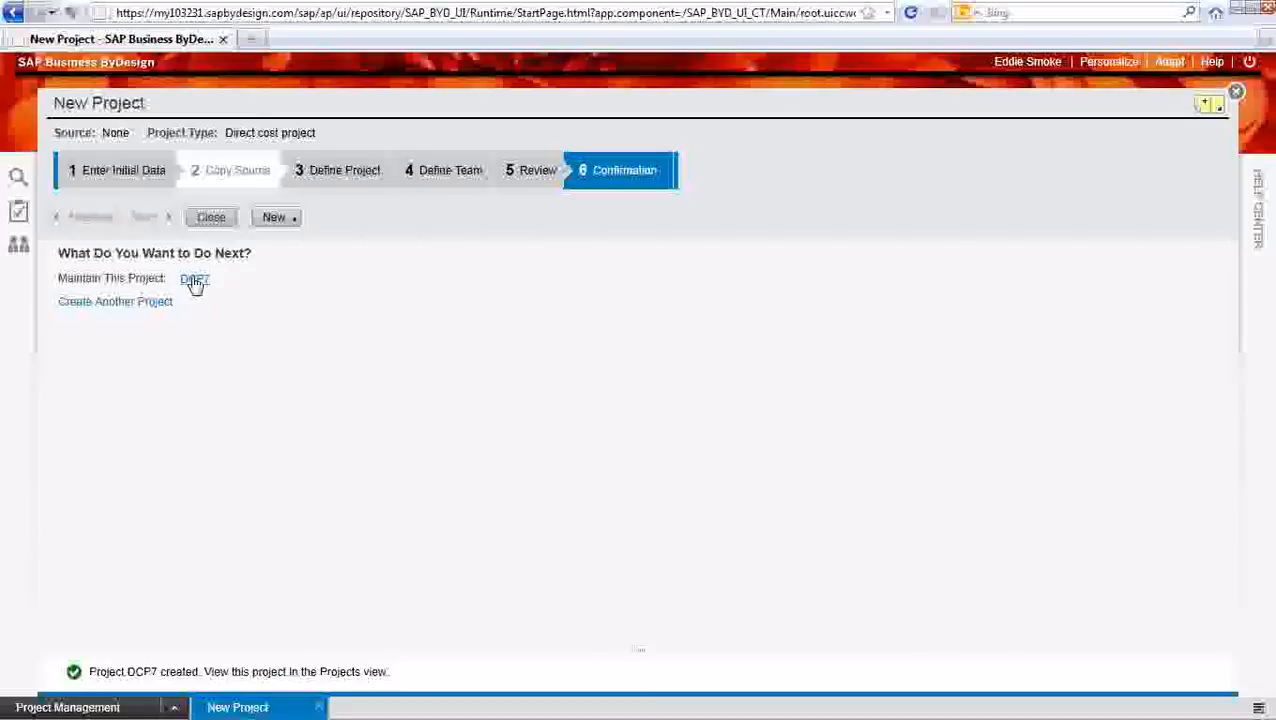
pyautogui.click(194, 281)
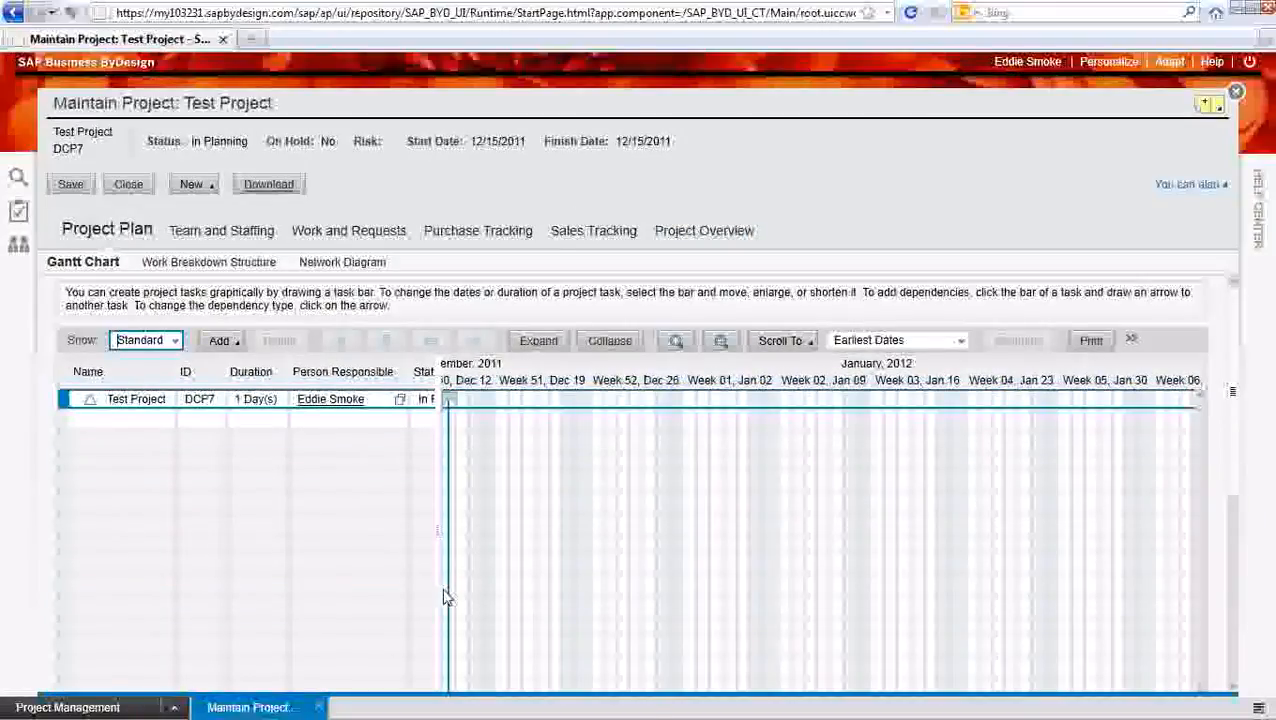
# Add a task beneath Test Project in the Gantt chart and assign the HR Administrator as its person responsible
pyautogui.moveTo(436, 580); pyautogui.dragTo(797, 632)
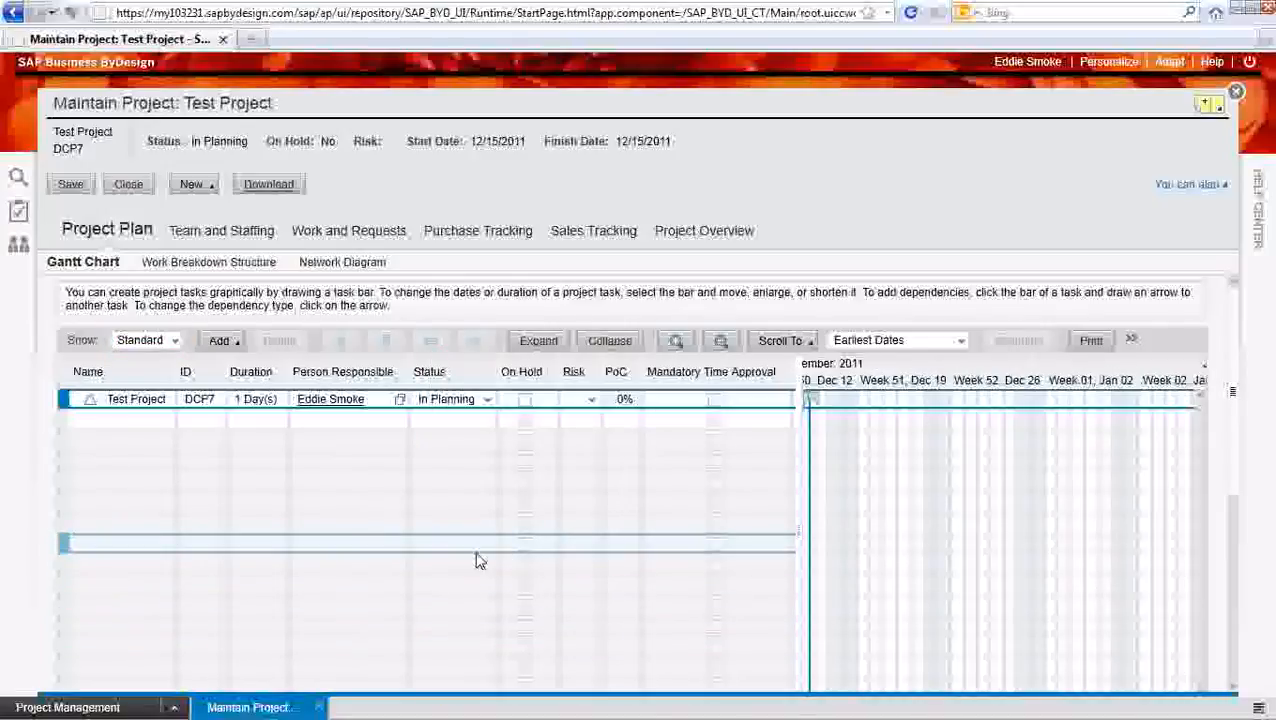
pyautogui.click(86, 427)
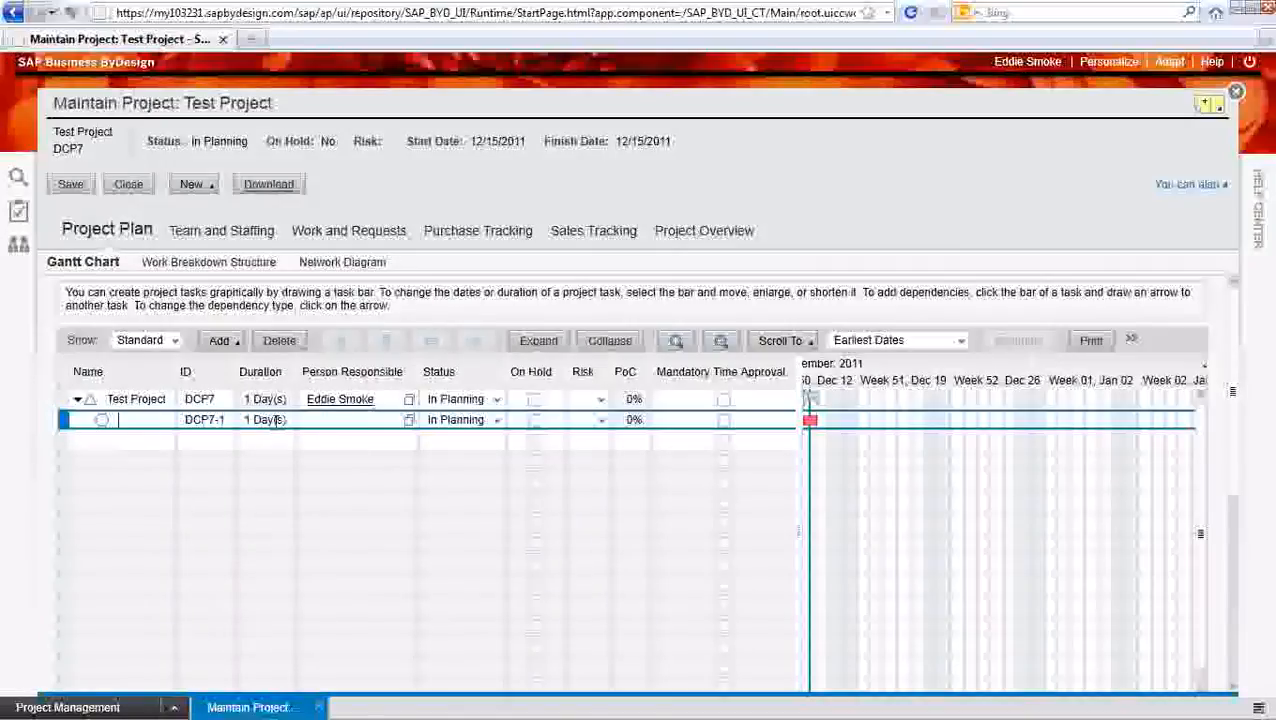
pyautogui.click(409, 421)
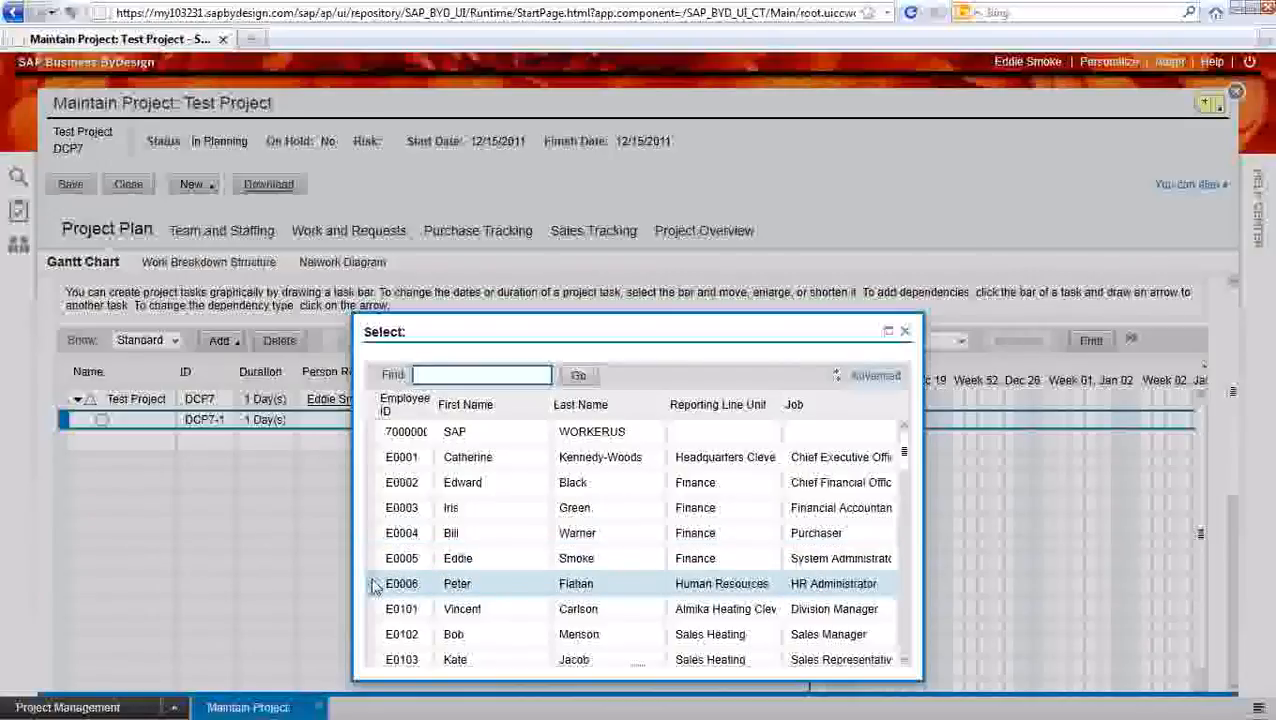
pyautogui.doubleClick(375, 586)
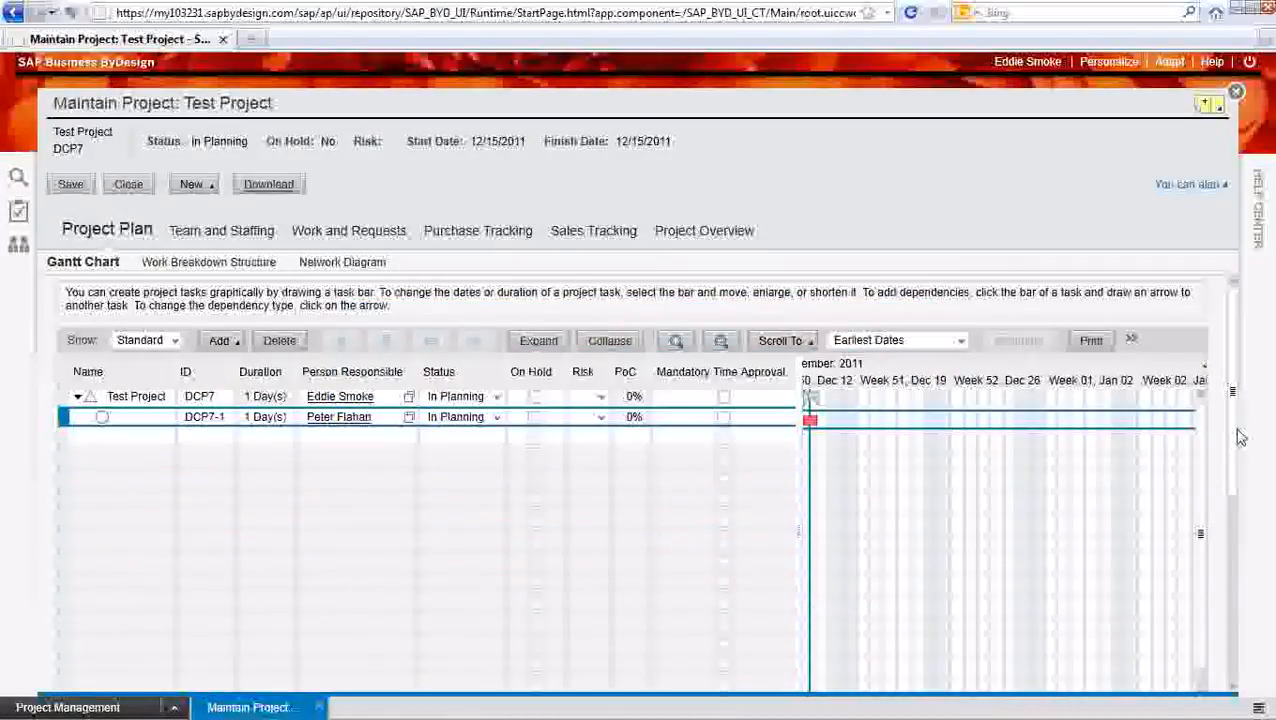
# Add a work row to the new task with Junior Consultancy as the service
pyautogui.moveTo(1234, 433); pyautogui.dragTo(1222, 660)
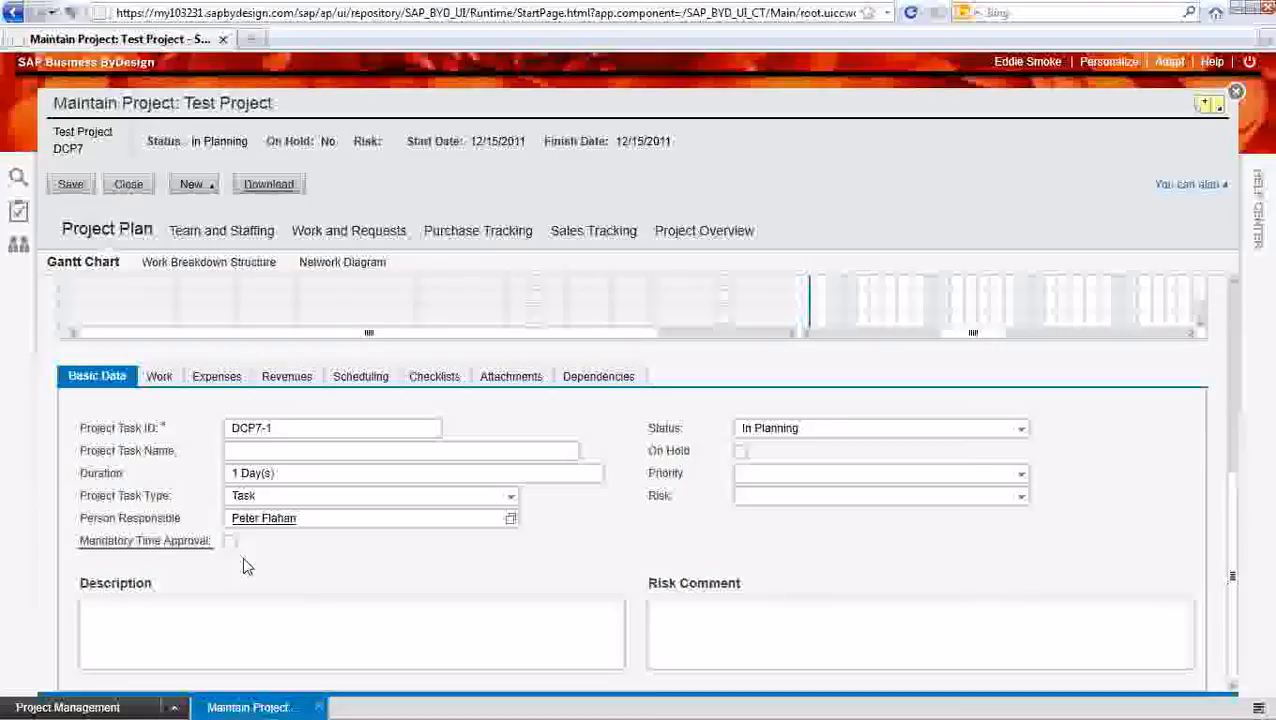
pyautogui.click(156, 382)
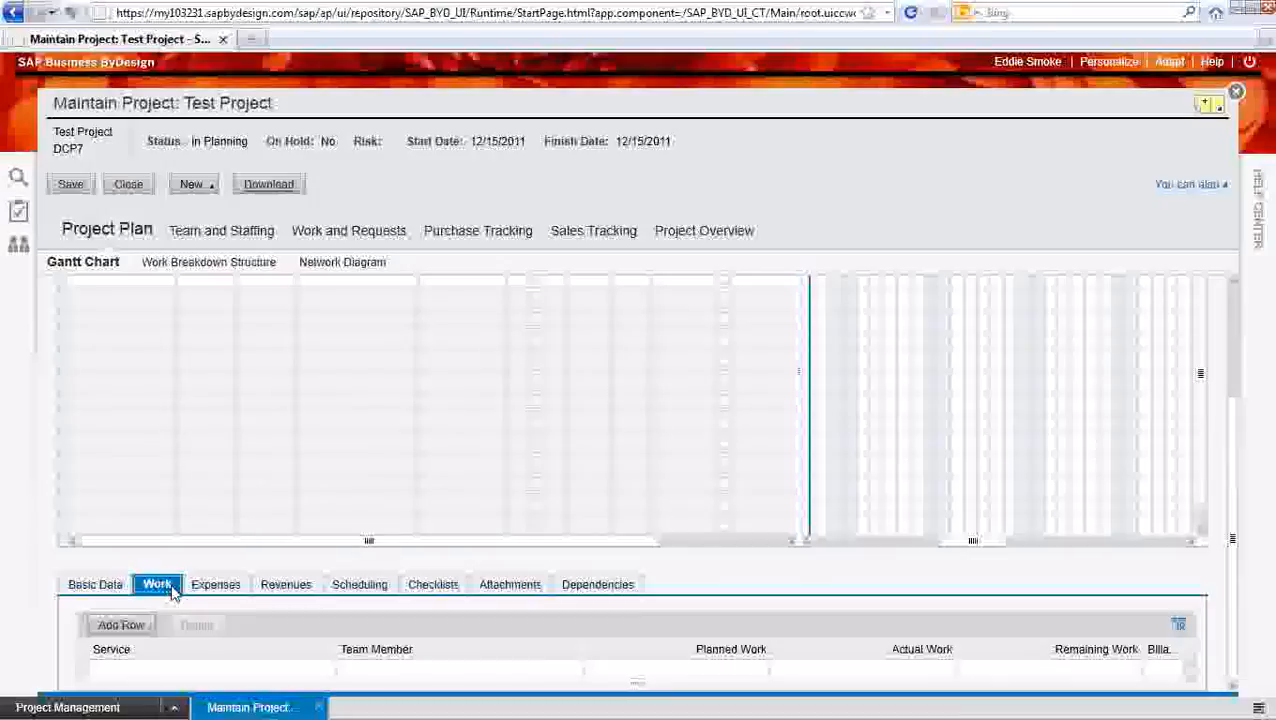
pyautogui.click(127, 628)
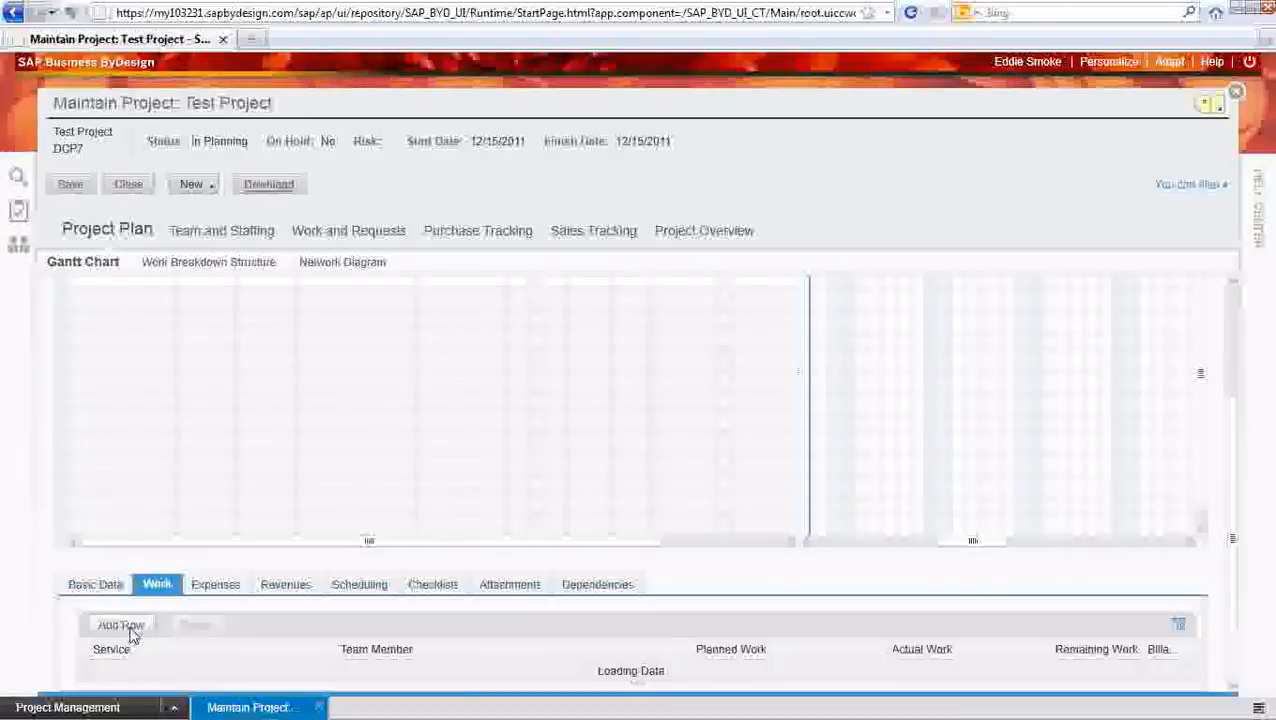
pyautogui.click(328, 651)
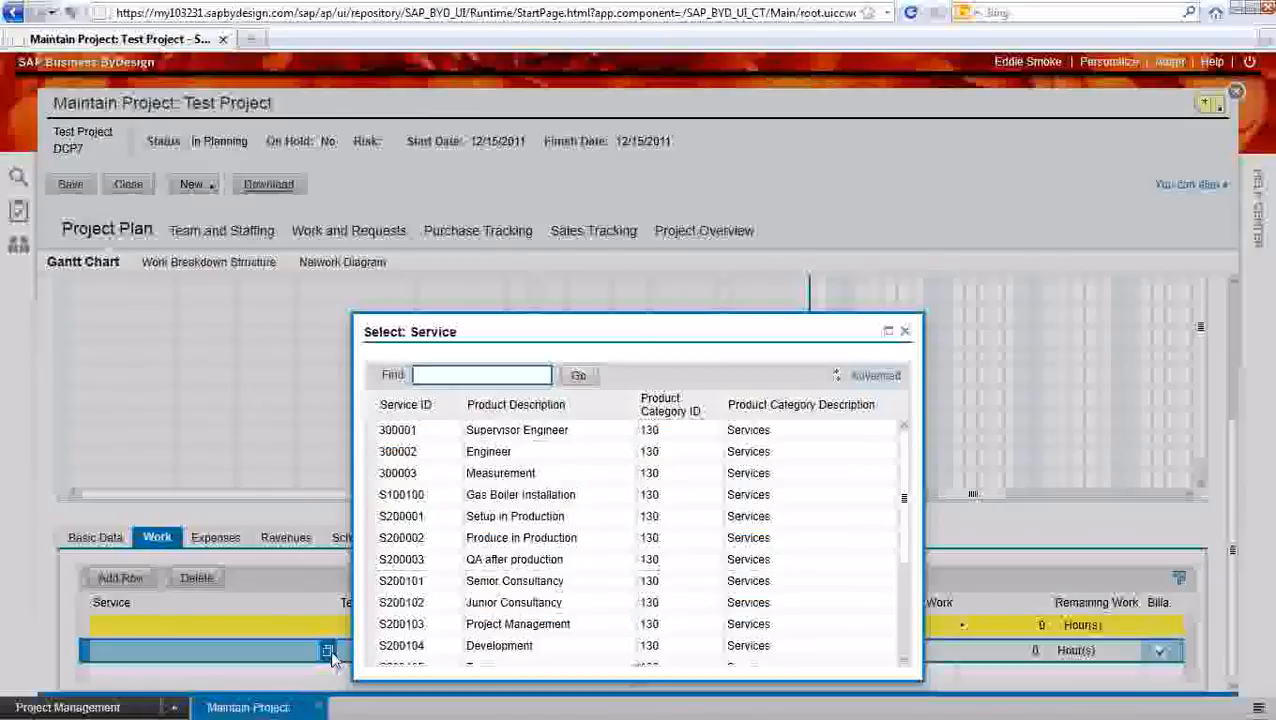
pyautogui.click(377, 608)
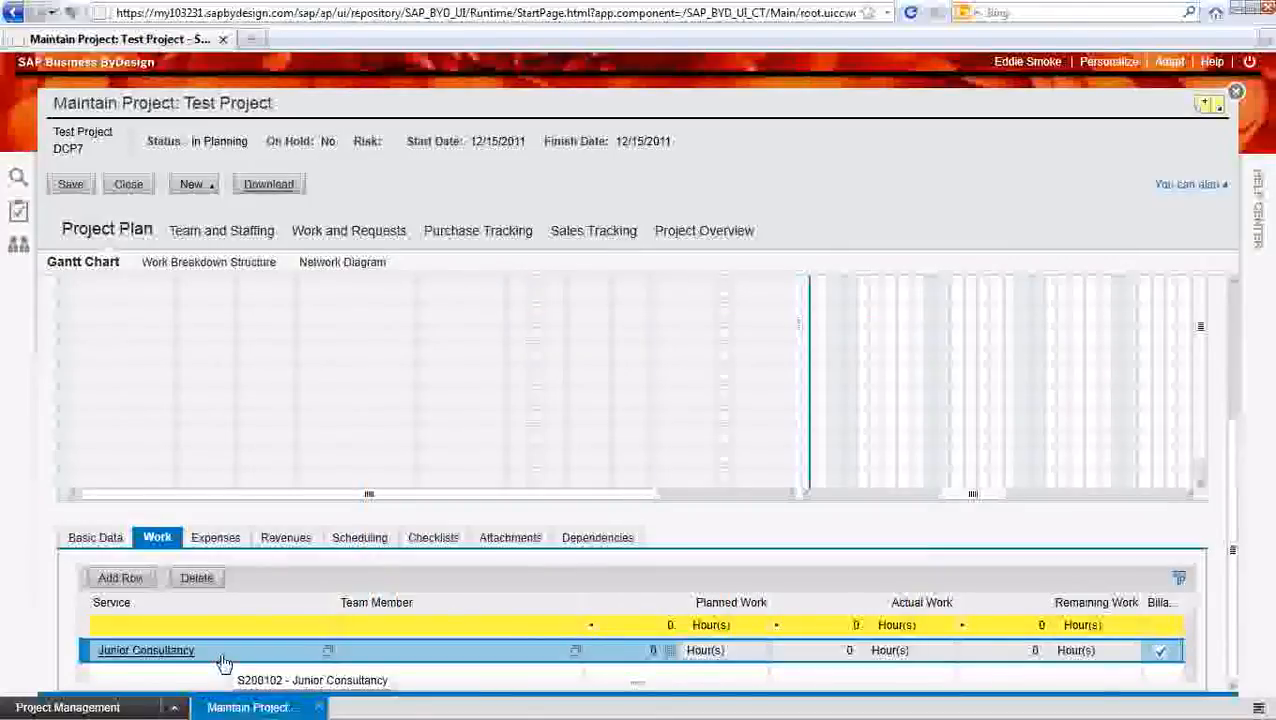
# Assign the Sales Manager from Sales Heating as the team member for the Junior Consultancy work row
pyautogui.click(575, 651)
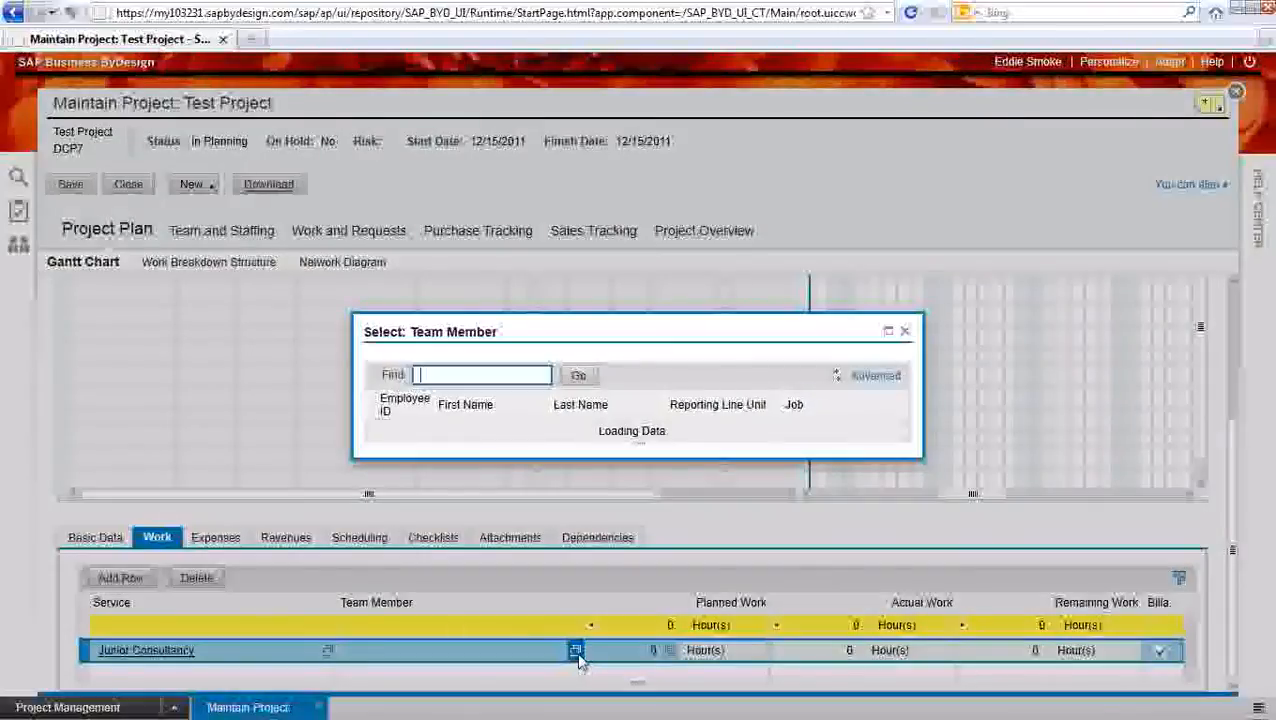
pyautogui.scroll(-3, 505, 524)
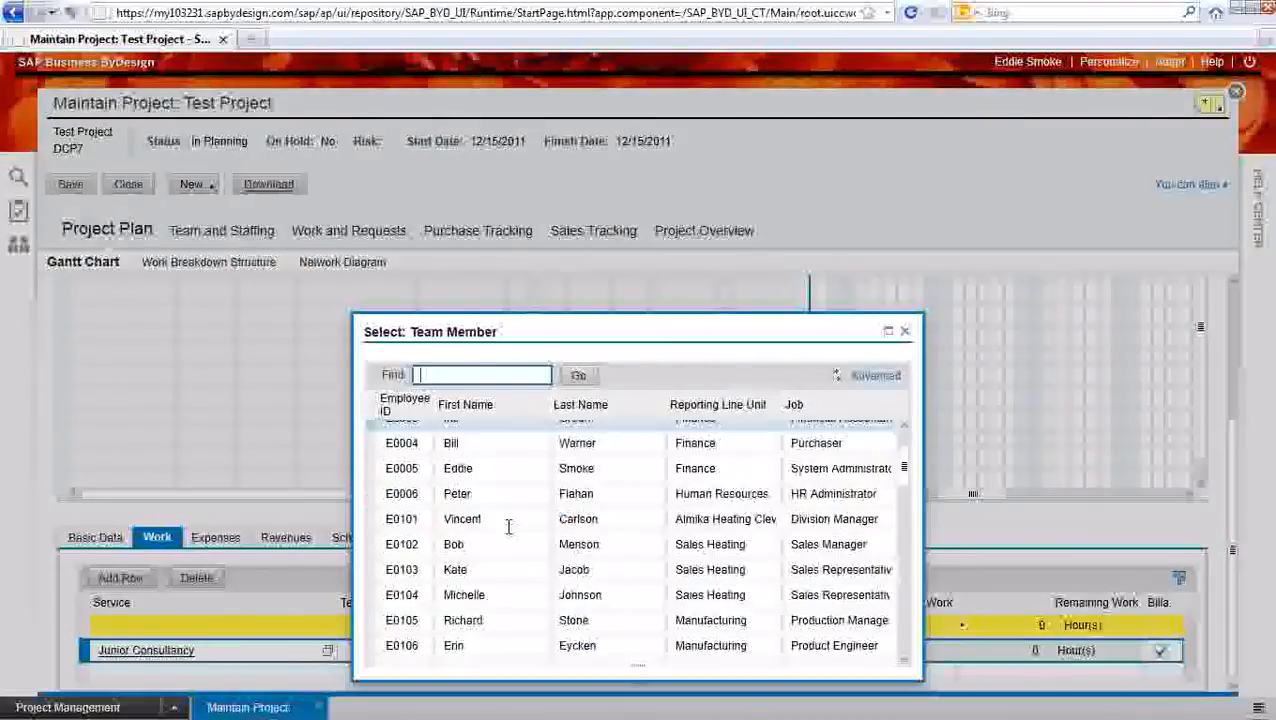
pyautogui.scroll(-4, 483, 538)
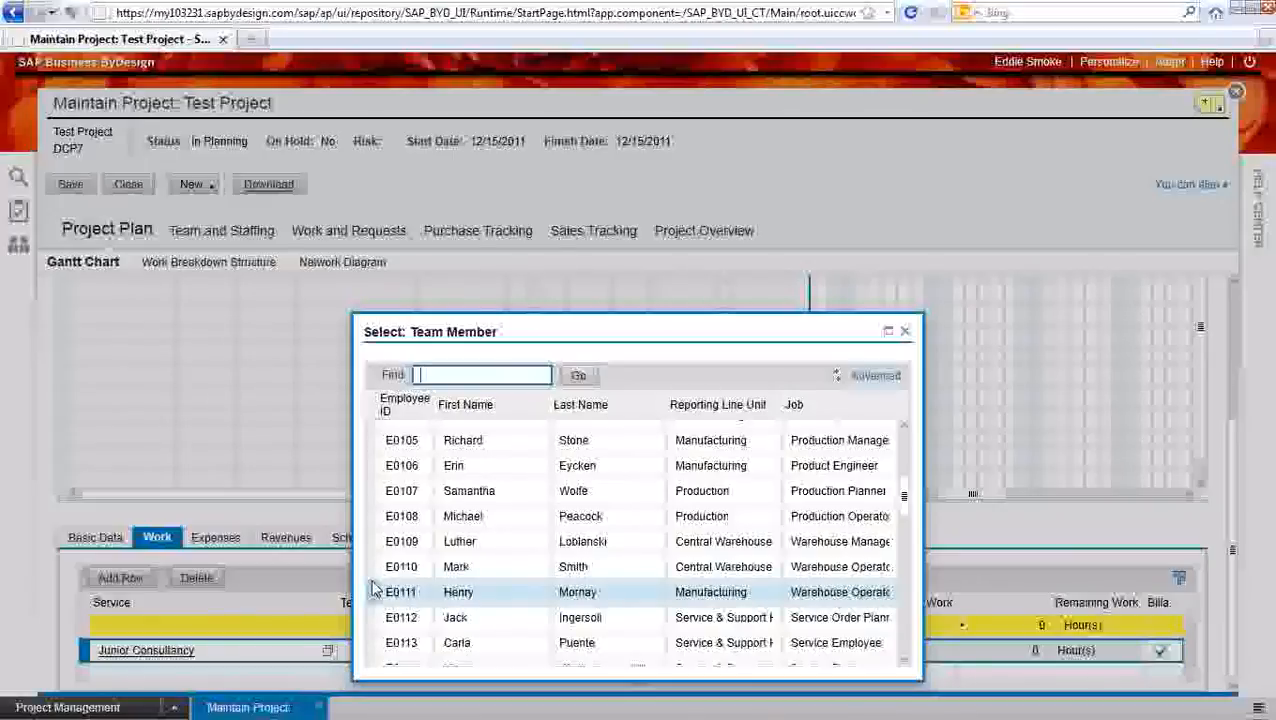
pyautogui.scroll(4, 384, 516)
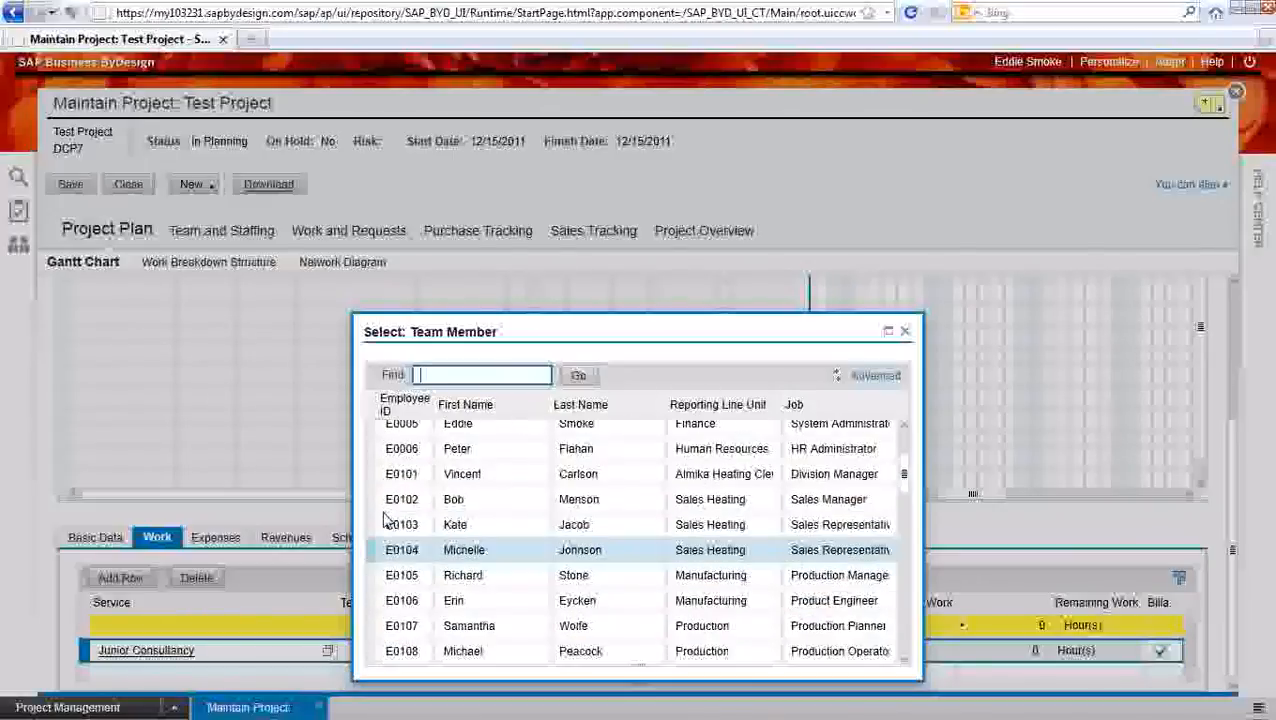
pyautogui.click(388, 508)
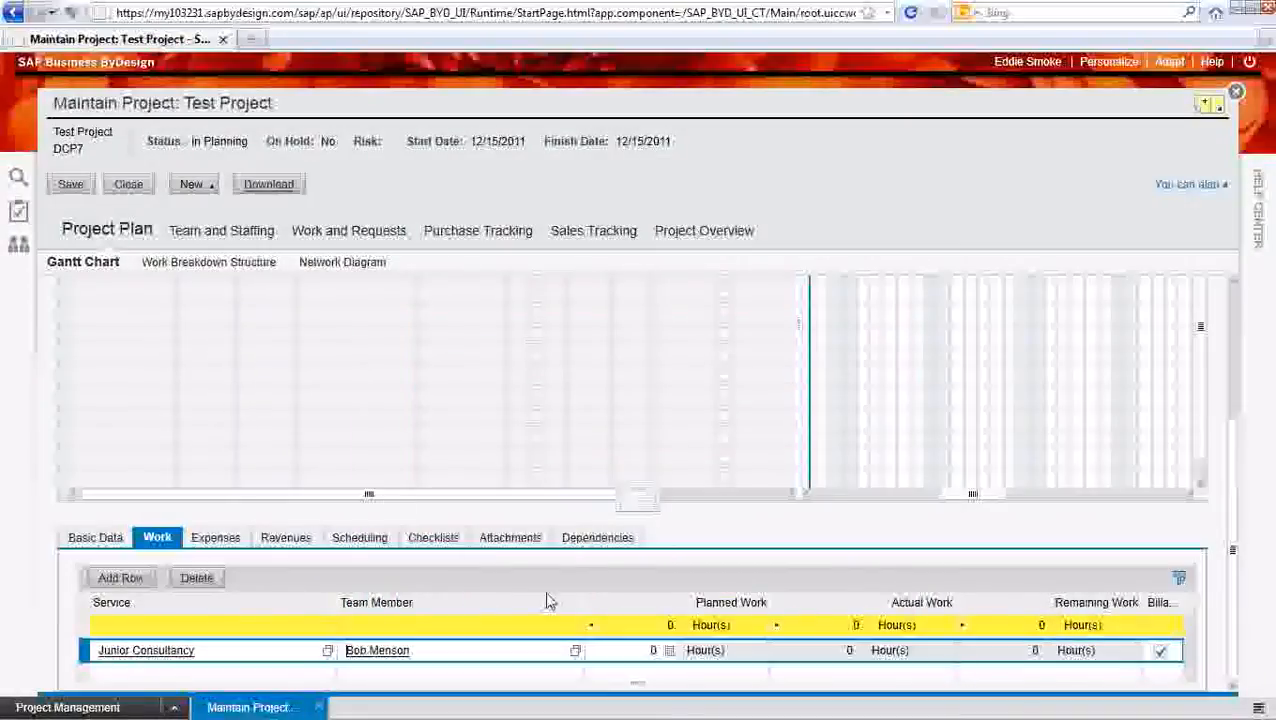
# Set the planned work of the Junior Consultancy row to 10 hours
pyautogui.click(669, 650)
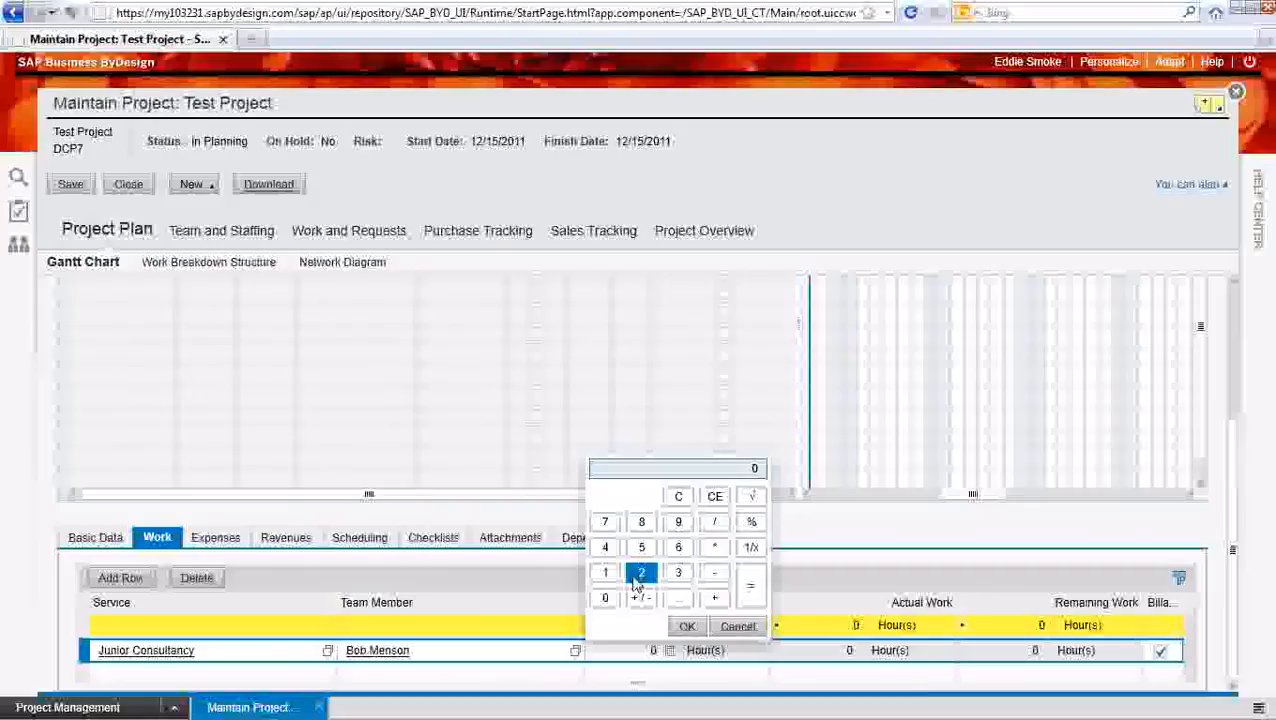
pyautogui.click(605, 572)
pyautogui.click(605, 597)
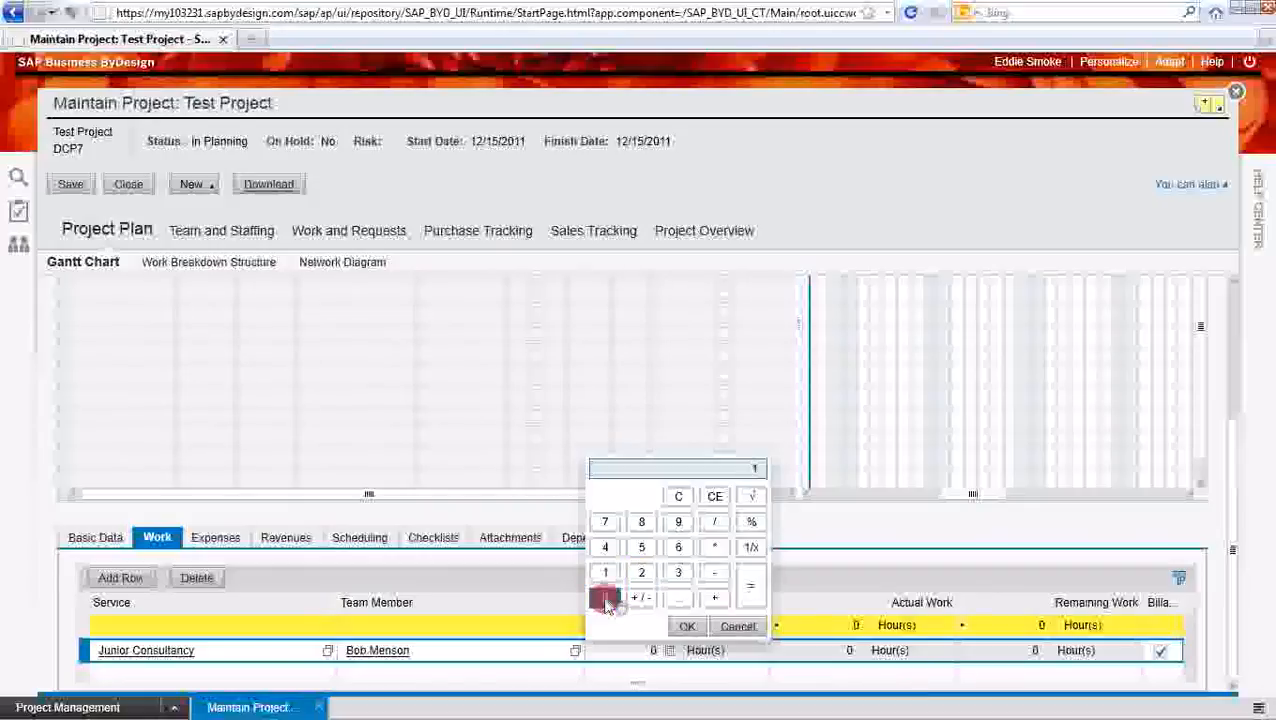
pyautogui.click(687, 626)
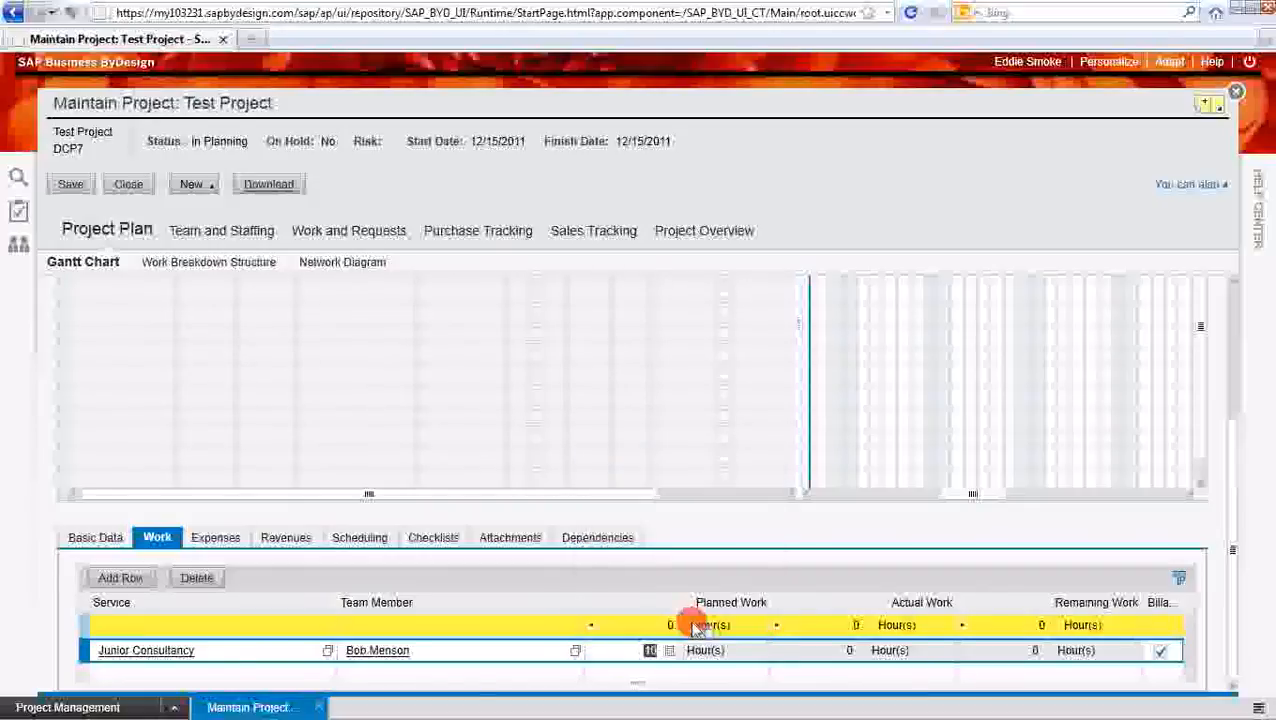
# Add an expense row to the first task with A-7120 - Meals as the expense group
pyautogui.click(215, 540)
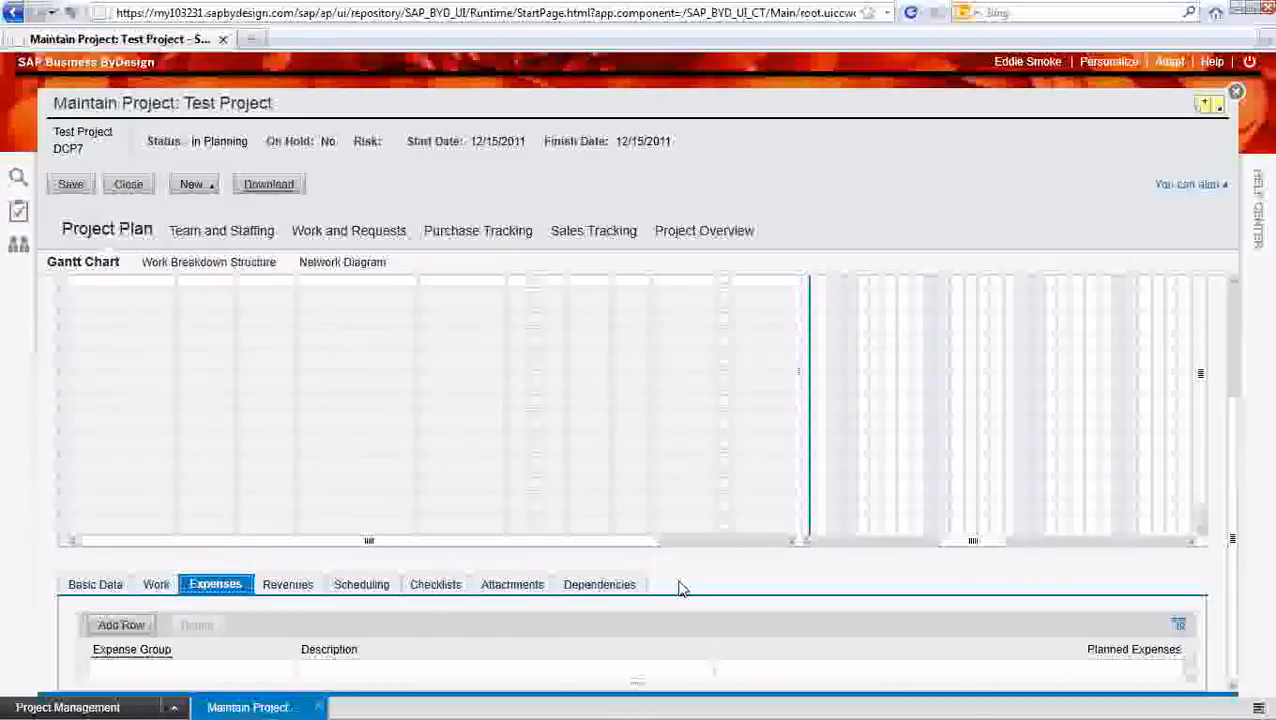
pyautogui.click(128, 630)
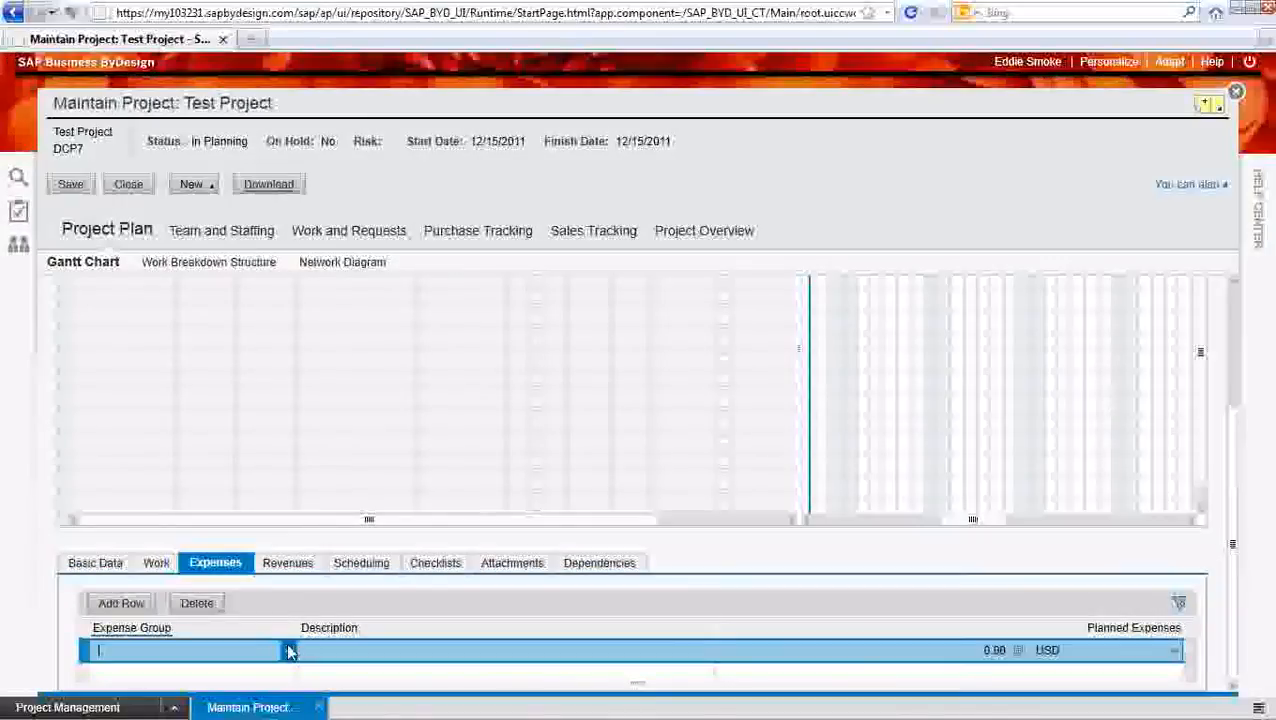
pyautogui.click(288, 651)
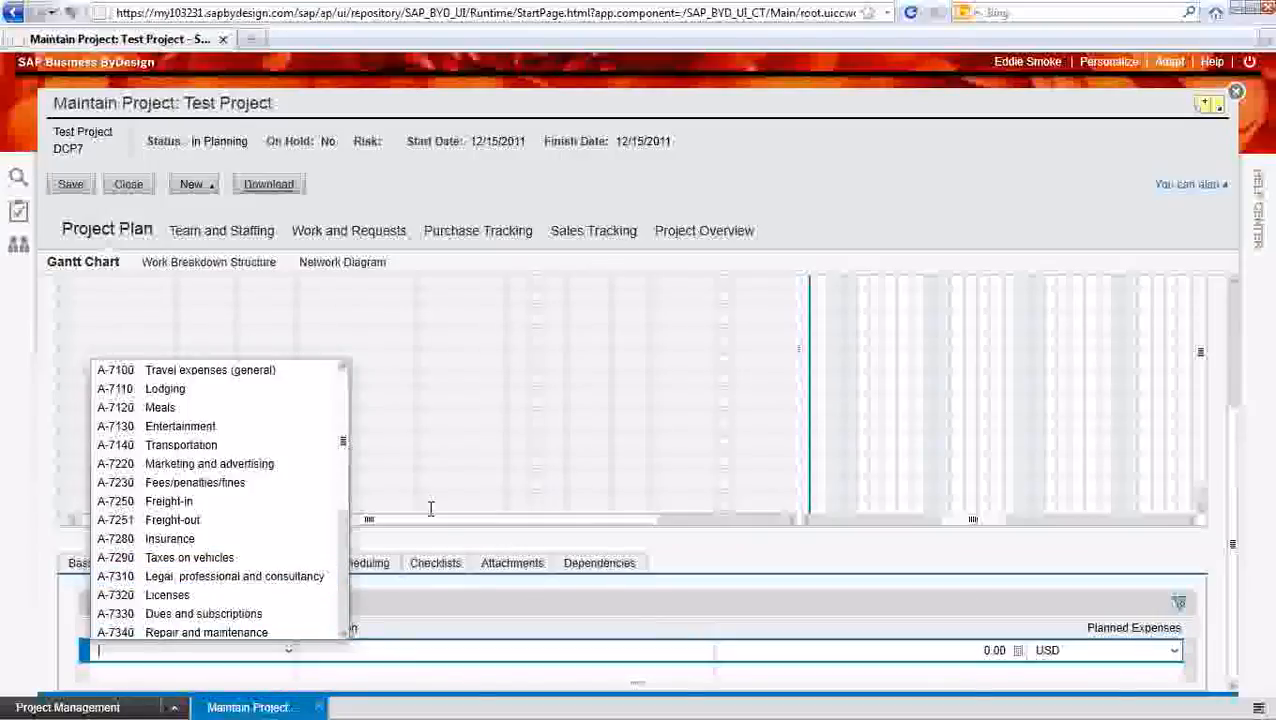
pyautogui.moveTo(343, 499); pyautogui.dragTo(365, 484)
pyautogui.click(233, 405)
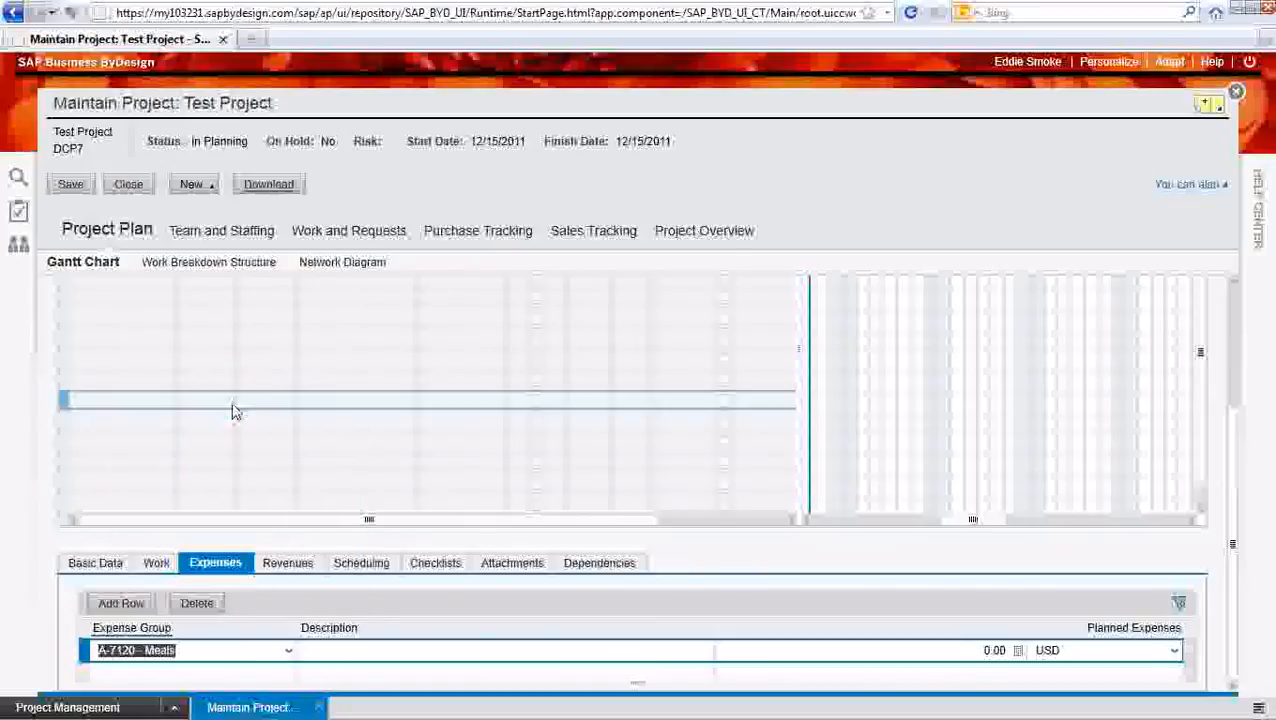
# Set the planned expenses of the Meals row to 50 USD
pyautogui.click(777, 648)
pyautogui.click(1018, 650)
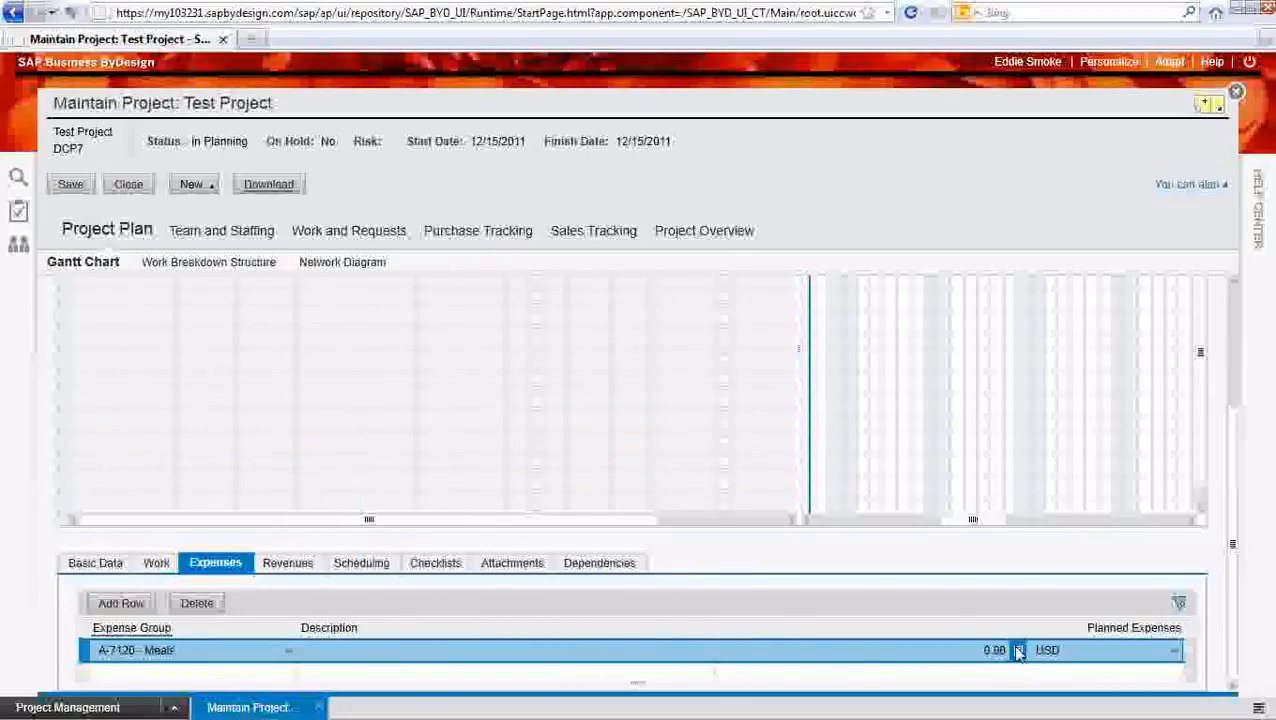
pyautogui.click(771, 547)
pyautogui.click(734, 597)
pyautogui.click(816, 626)
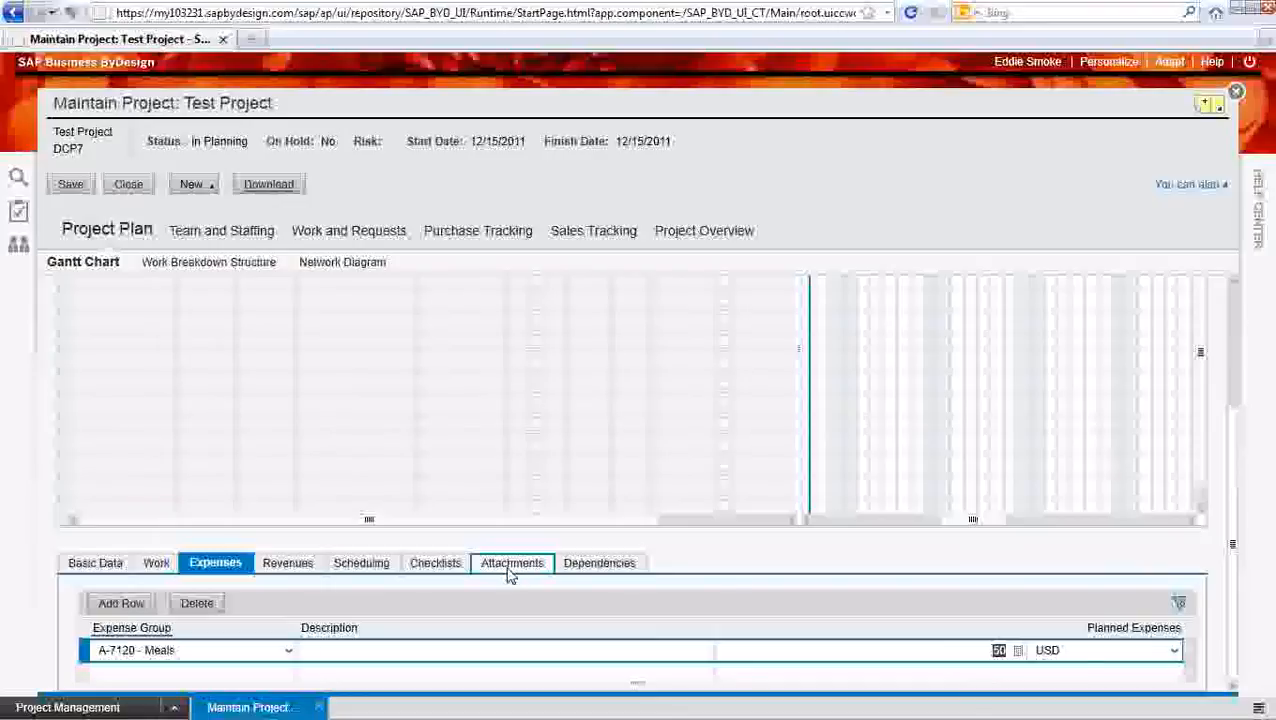
# Add a second task below the first one in the Gantt chart, followed by a milestone
pyautogui.moveTo(1232, 596); pyautogui.dragTo(1232, 419)
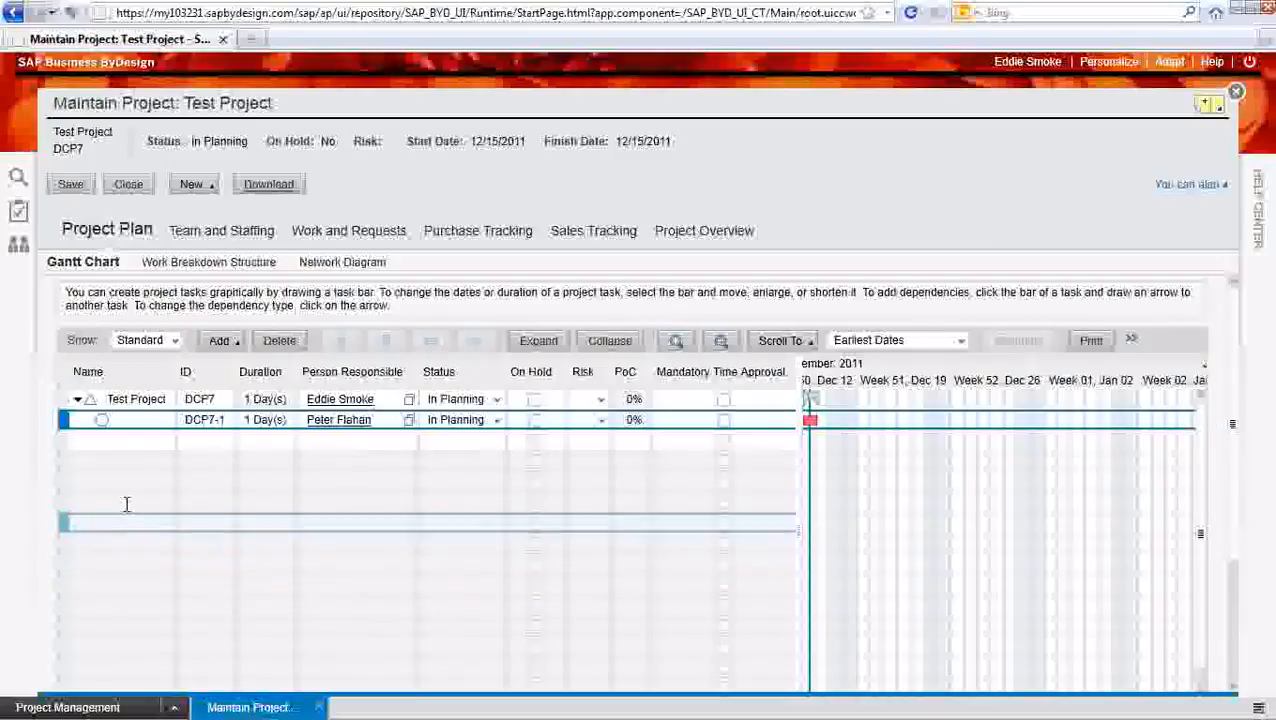
pyautogui.click(111, 440)
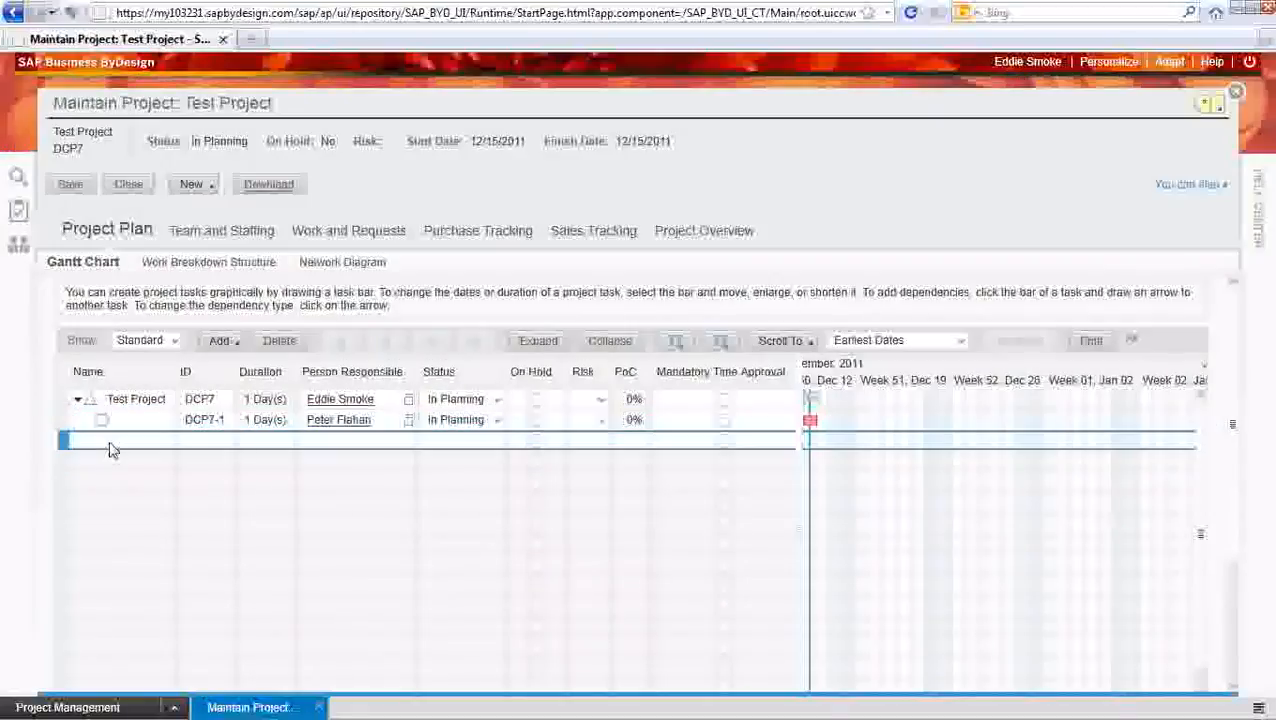
pyautogui.click(234, 342)
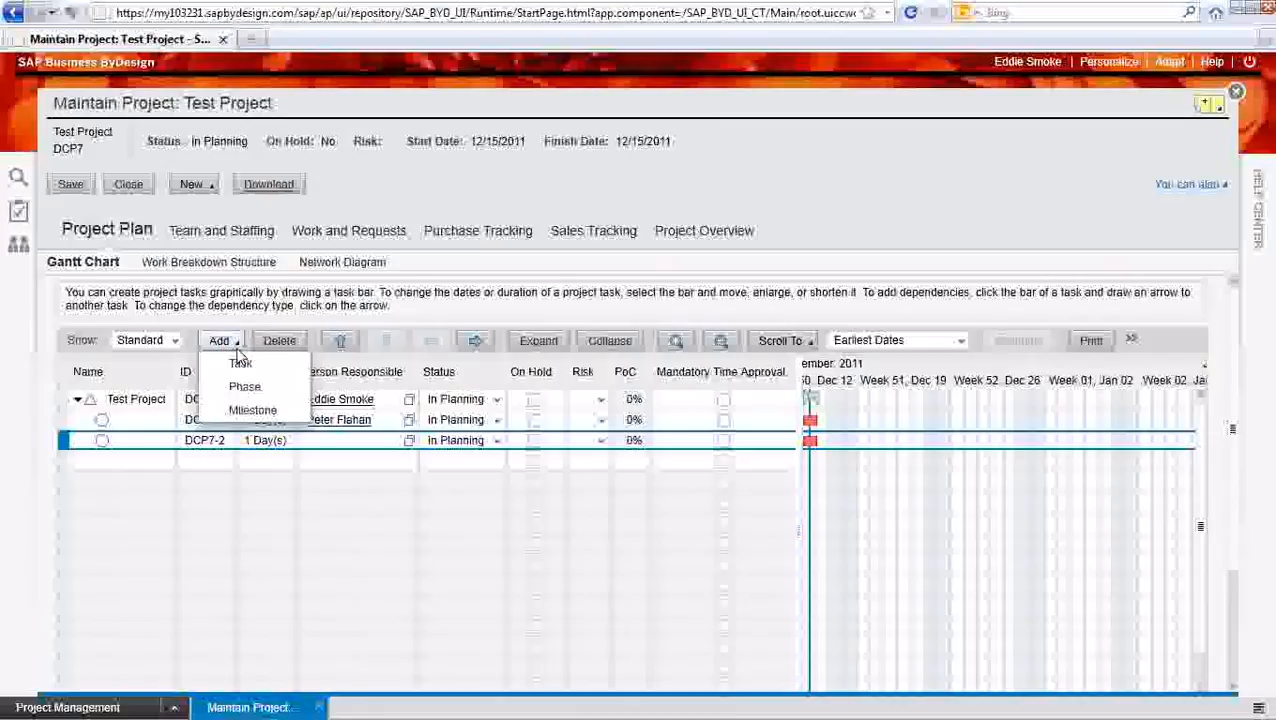
pyautogui.click(262, 411)
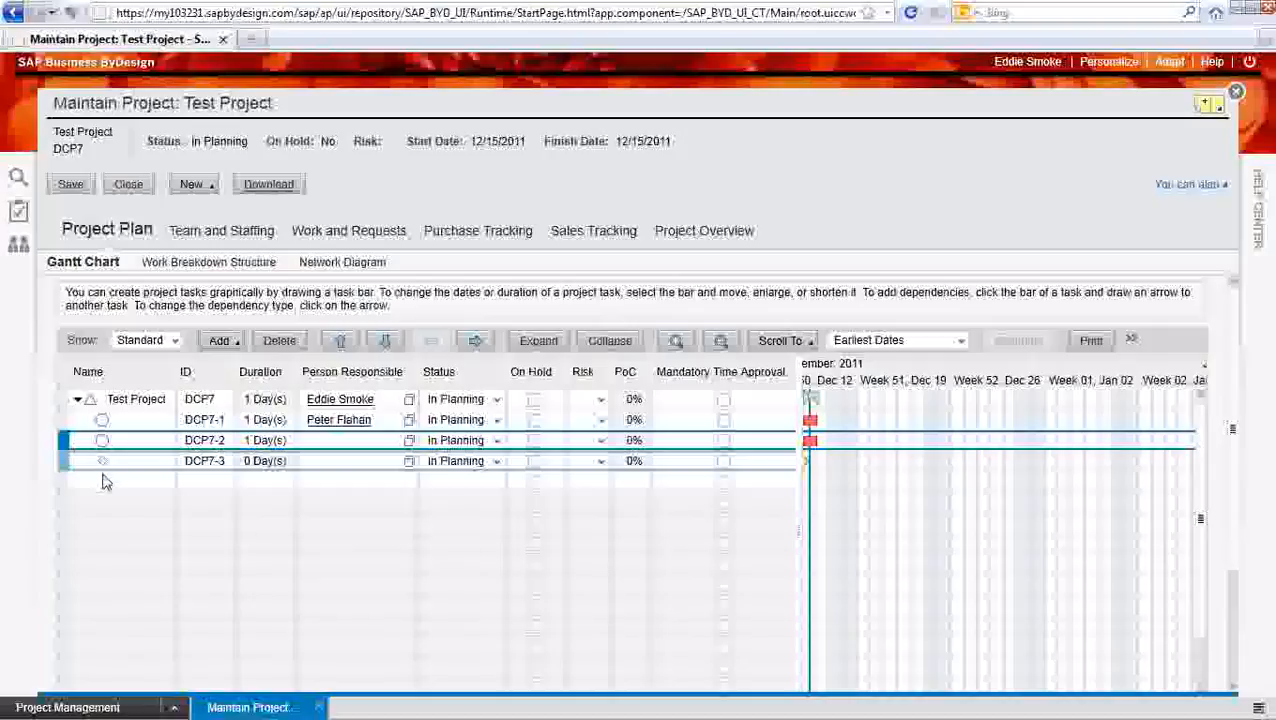
# Assign the Chief Financial Officer as the person responsible for the second task
pyautogui.click(379, 445)
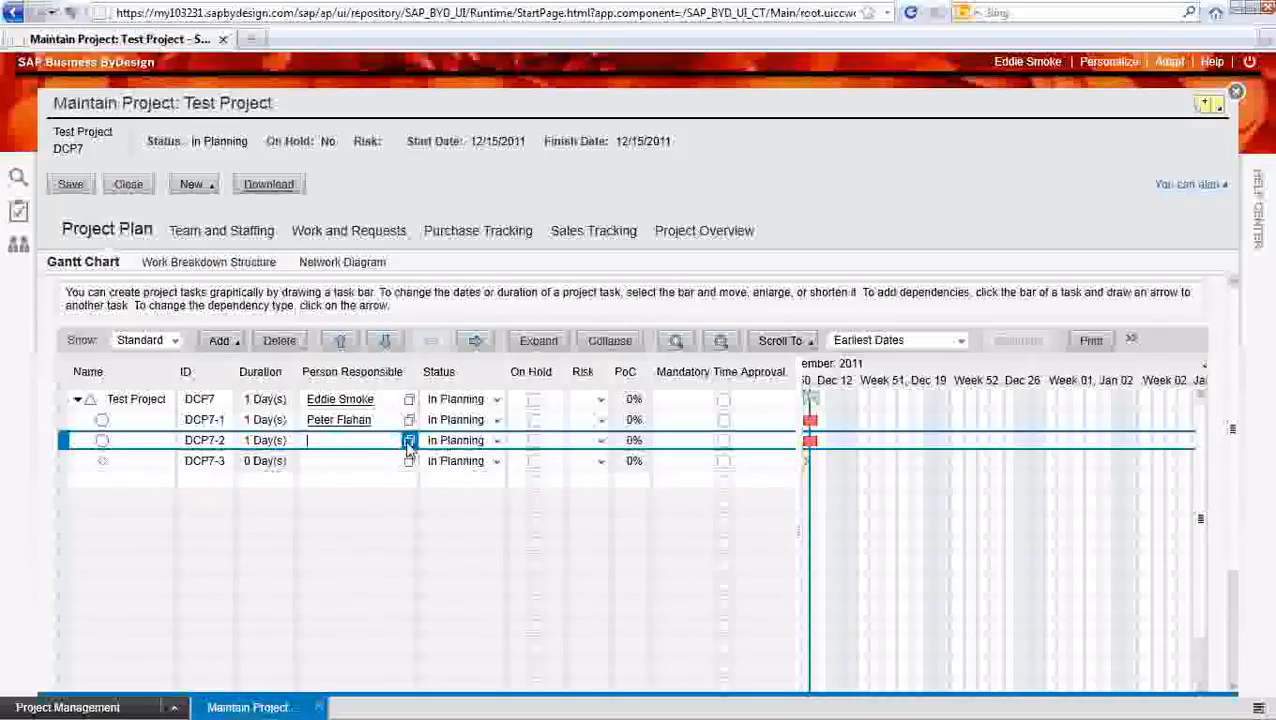
pyautogui.click(409, 443)
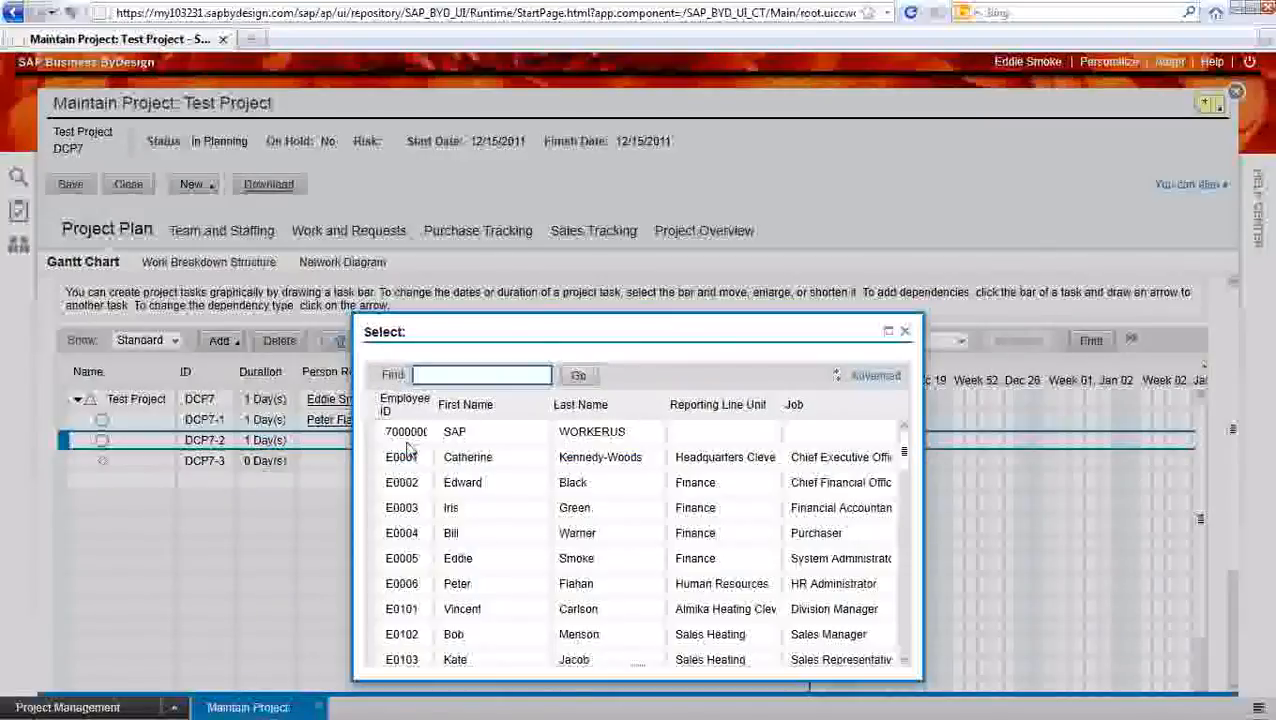
pyautogui.click(370, 490)
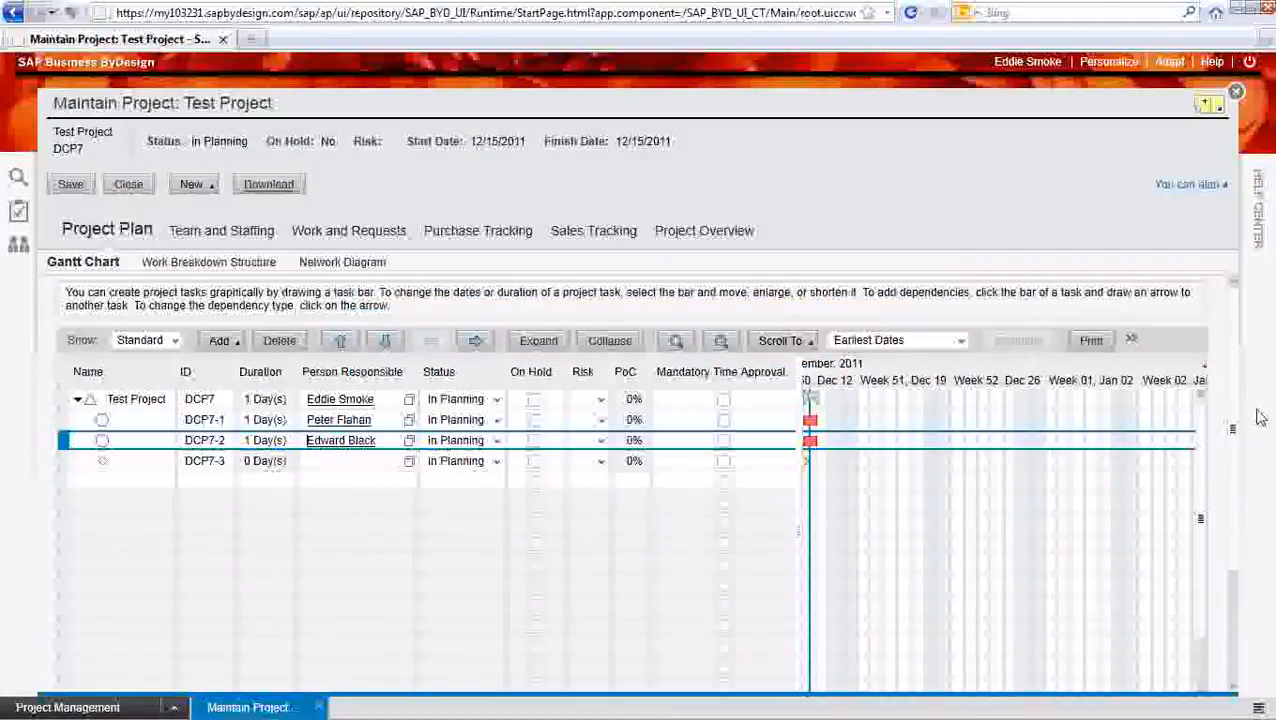
# Add a work row to the second task with Senior Consultancy as the service and the System Administrator as team member
pyautogui.scroll(-3, 1230, 421)
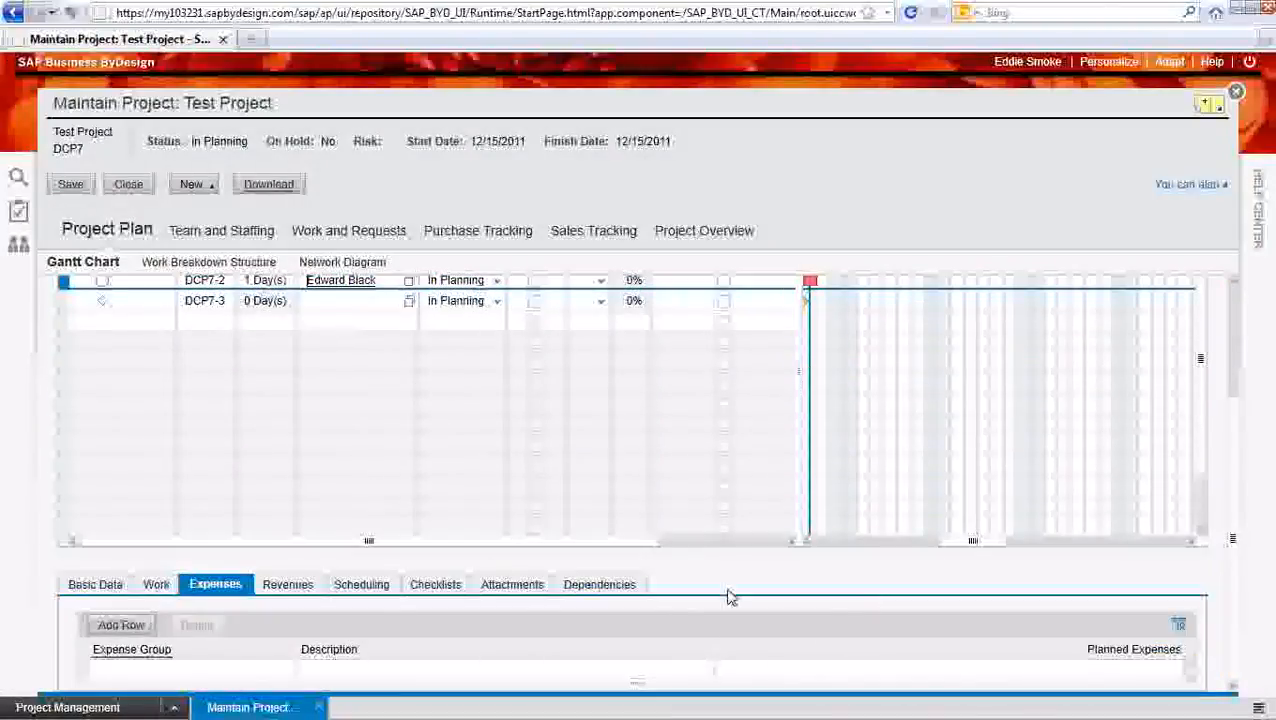
pyautogui.click(157, 588)
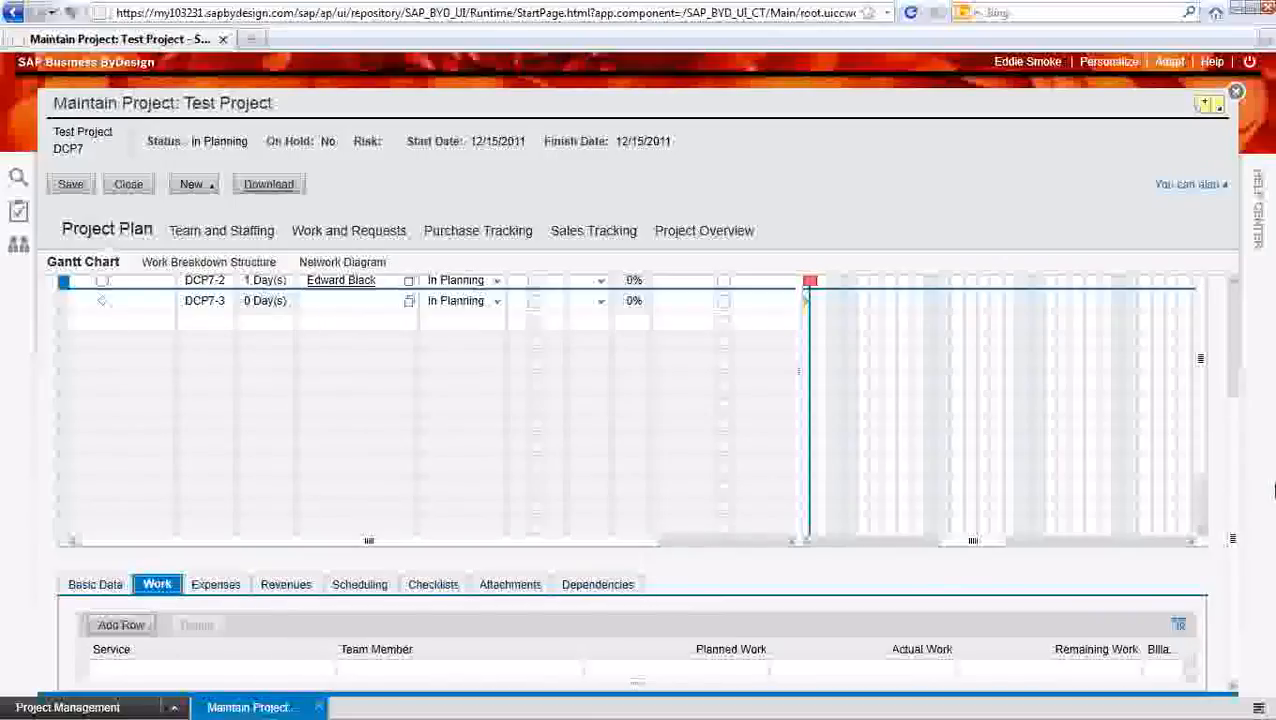
pyautogui.click(1230, 532)
pyautogui.click(124, 625)
pyautogui.click(124, 625)
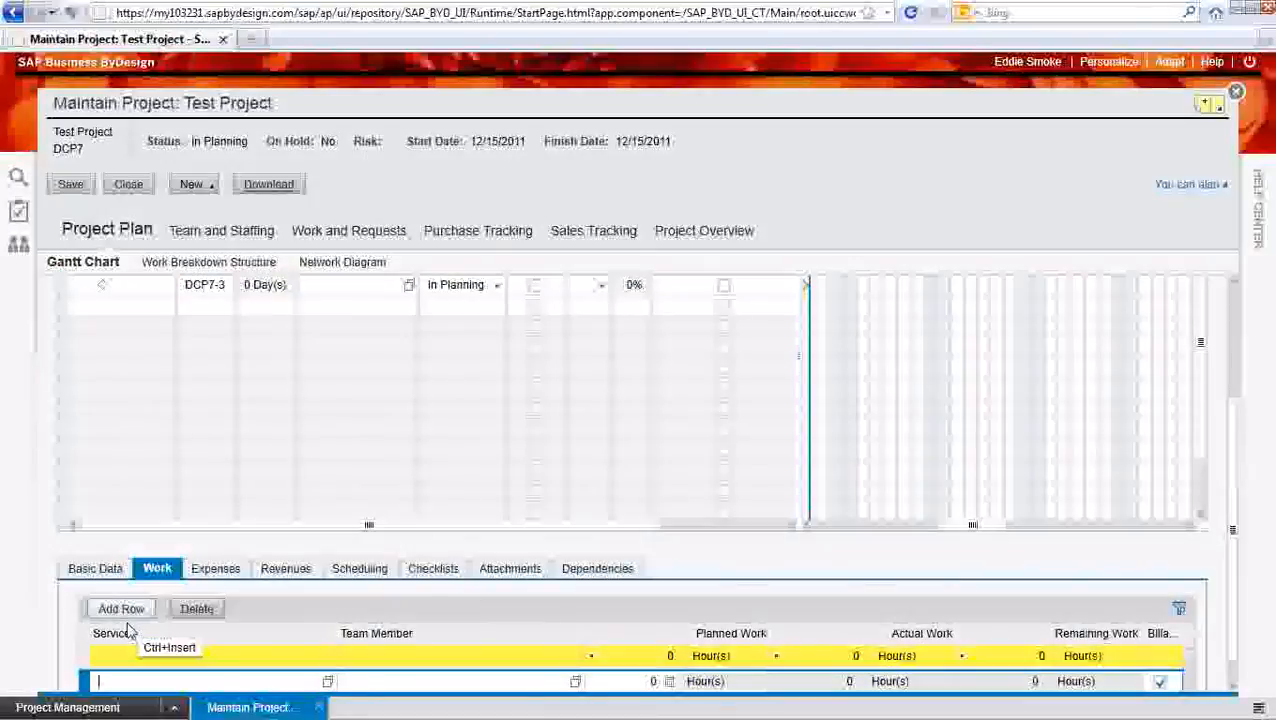
pyautogui.click(328, 681)
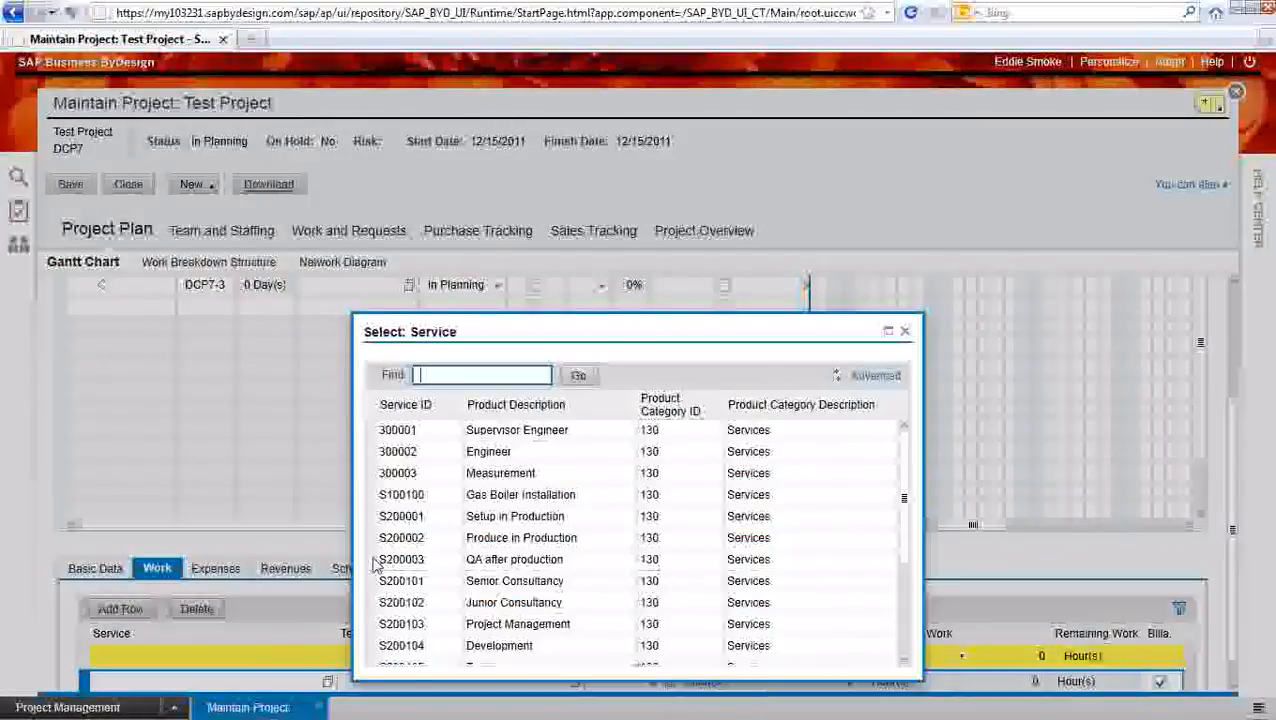
pyautogui.click(389, 586)
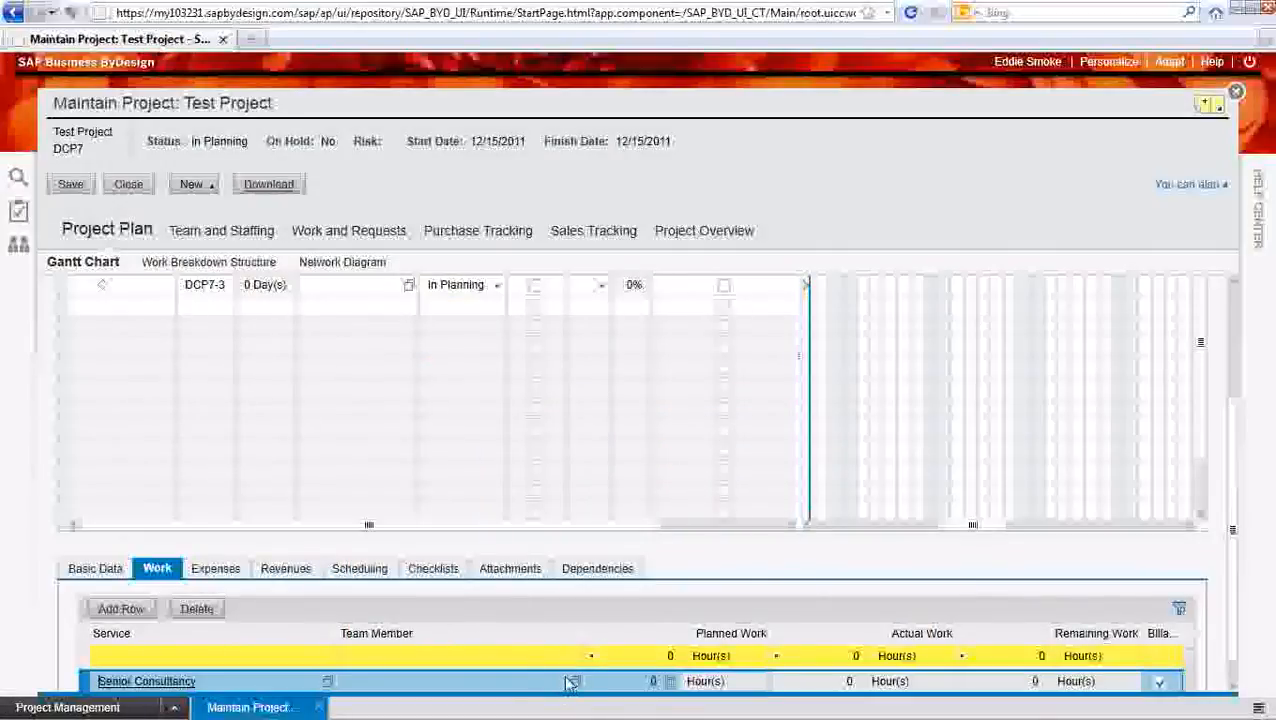
pyautogui.click(574, 682)
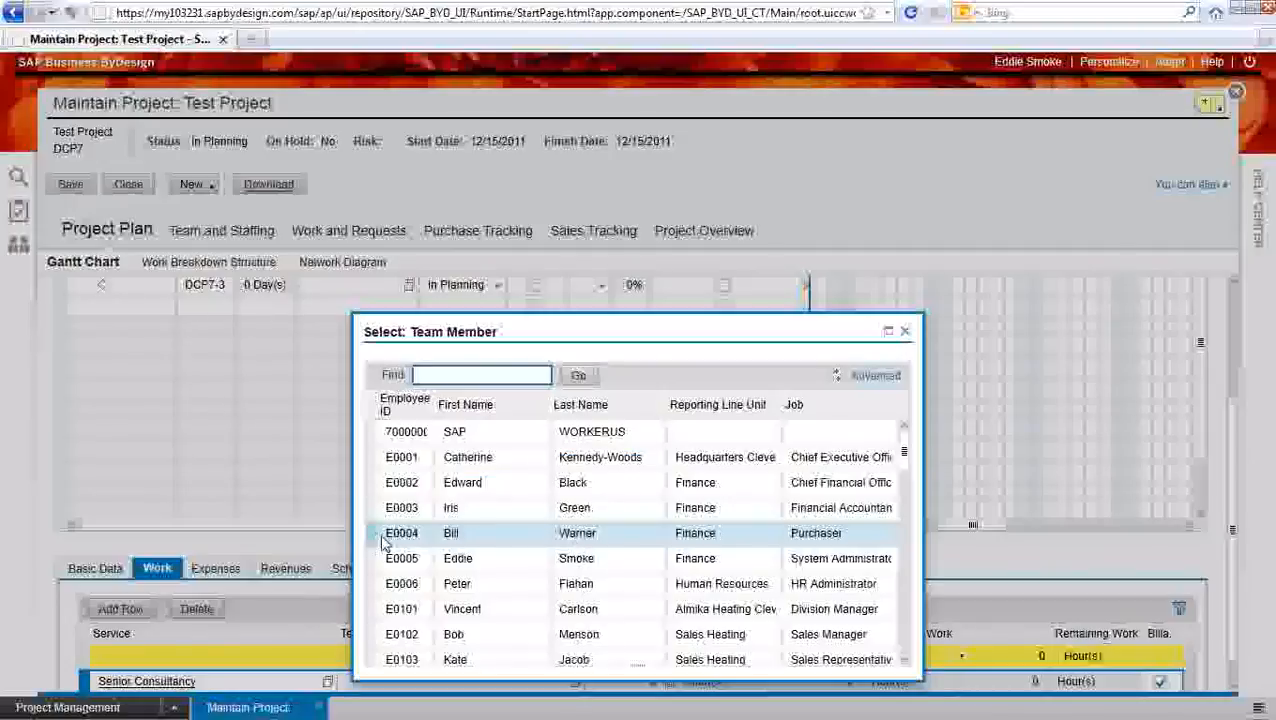
pyautogui.click(379, 557)
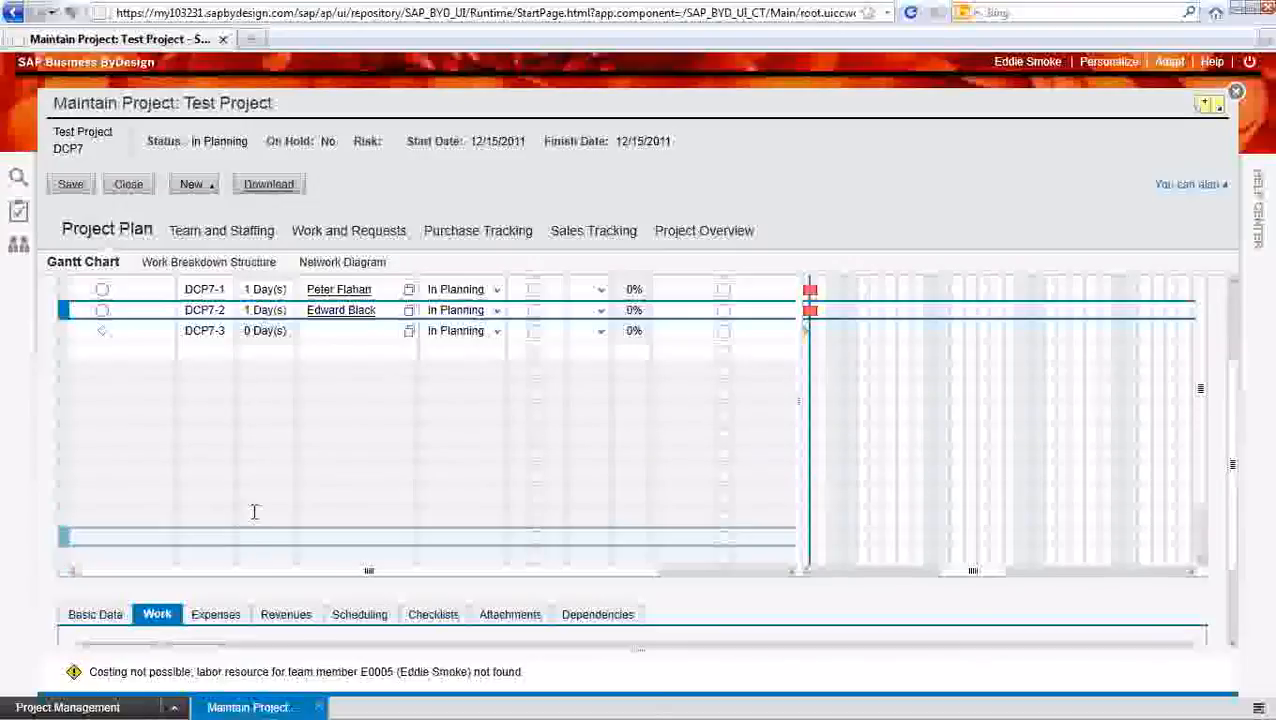
# Assign the System Administrator as the person responsible for the milestone
pyautogui.click(405, 340)
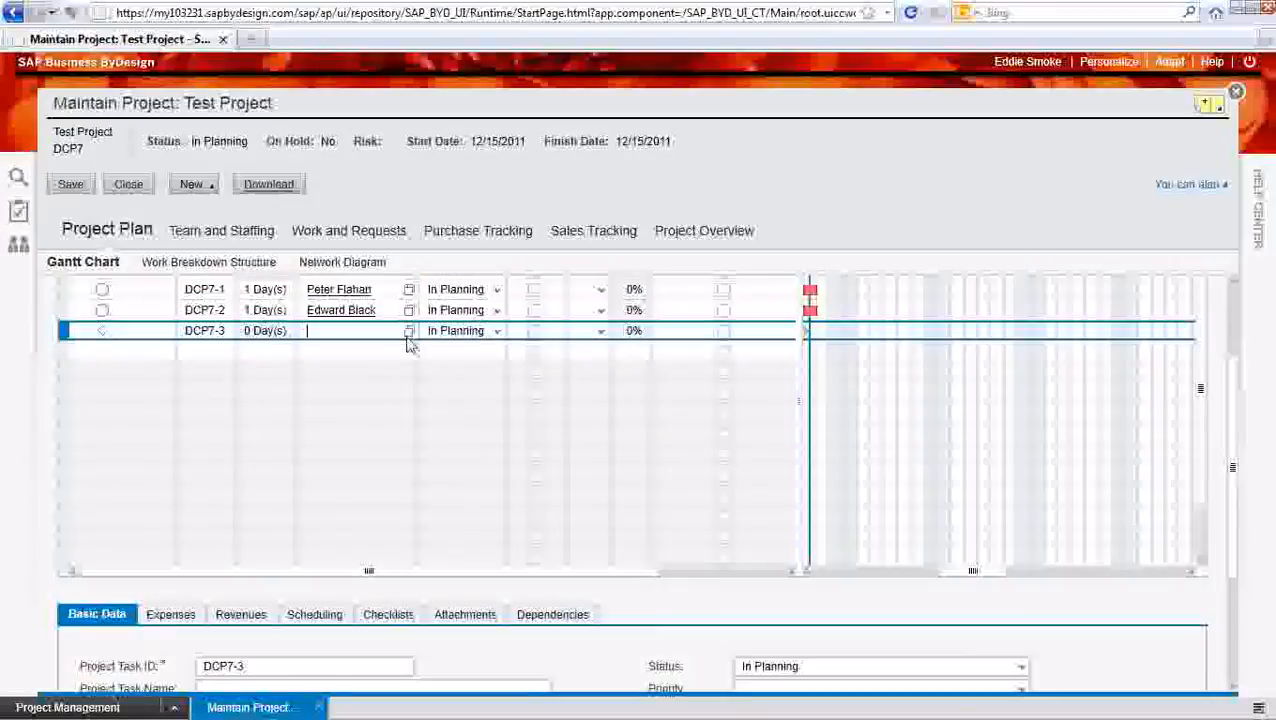
pyautogui.click(409, 333)
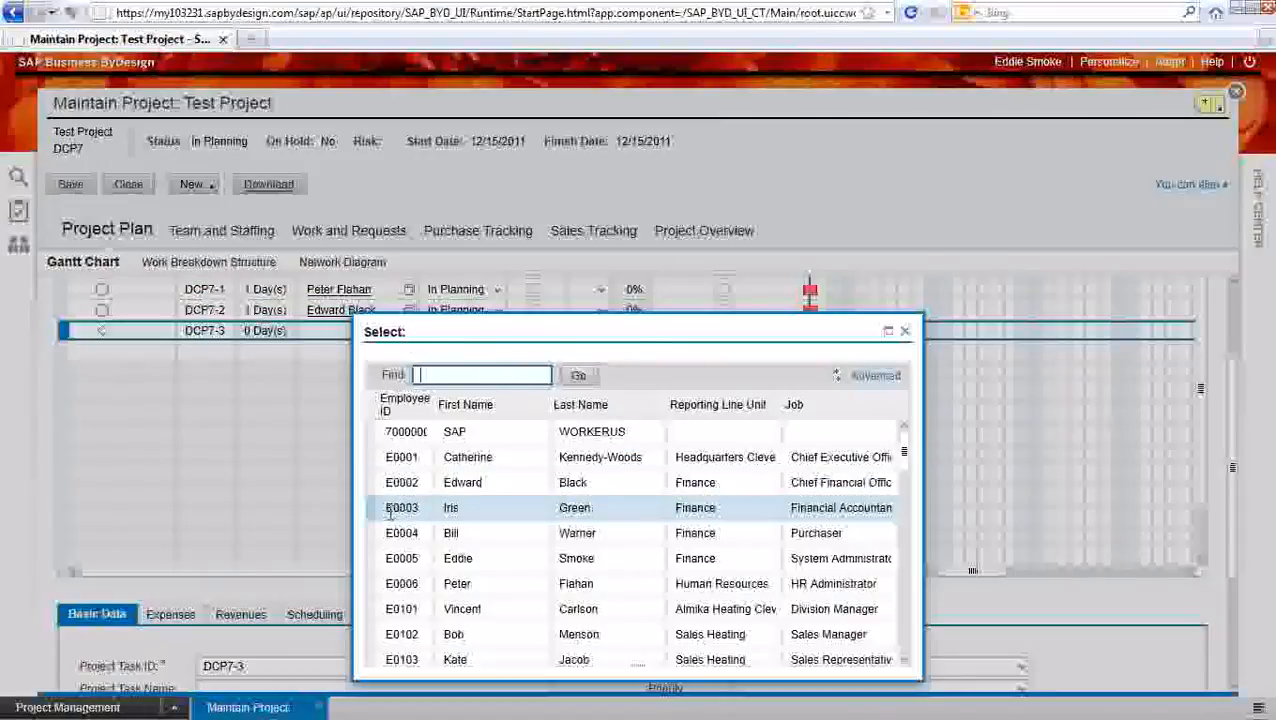
pyautogui.click(382, 562)
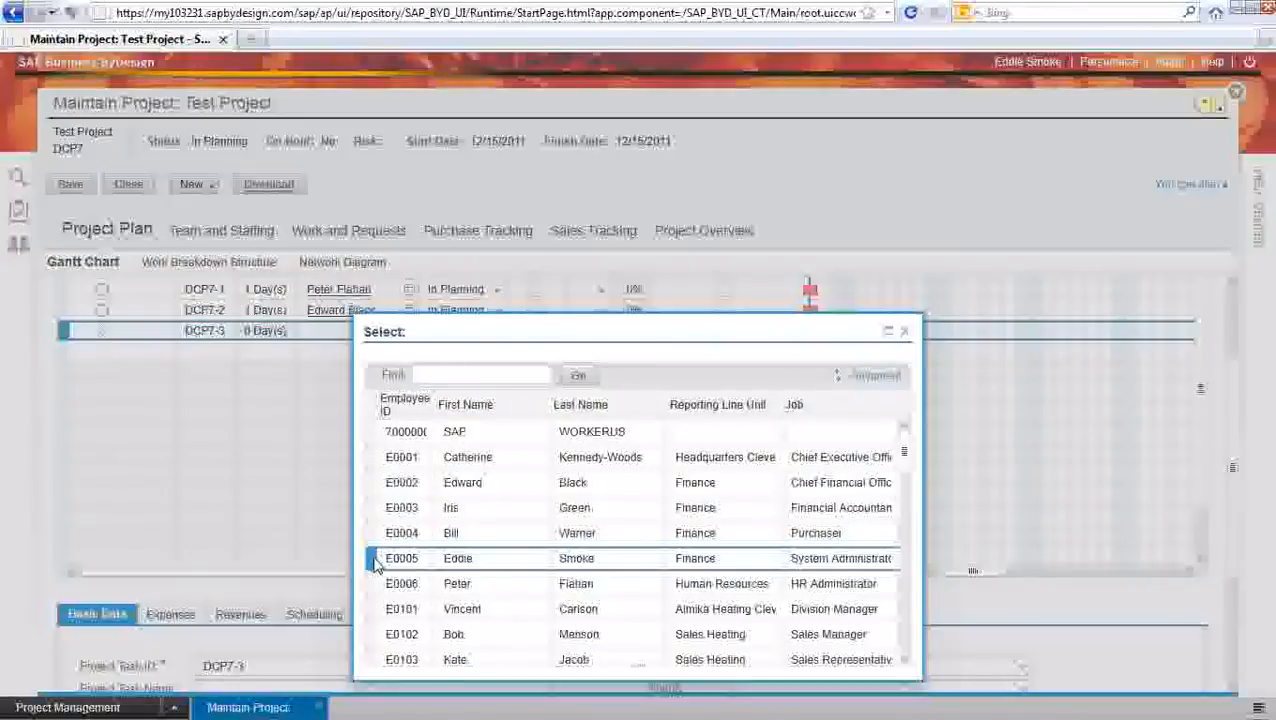
# Add an expense row to the milestone with expense group A-7280 Insurance and planned expenses of 200 USD
pyautogui.scroll(-3, 498, 606)
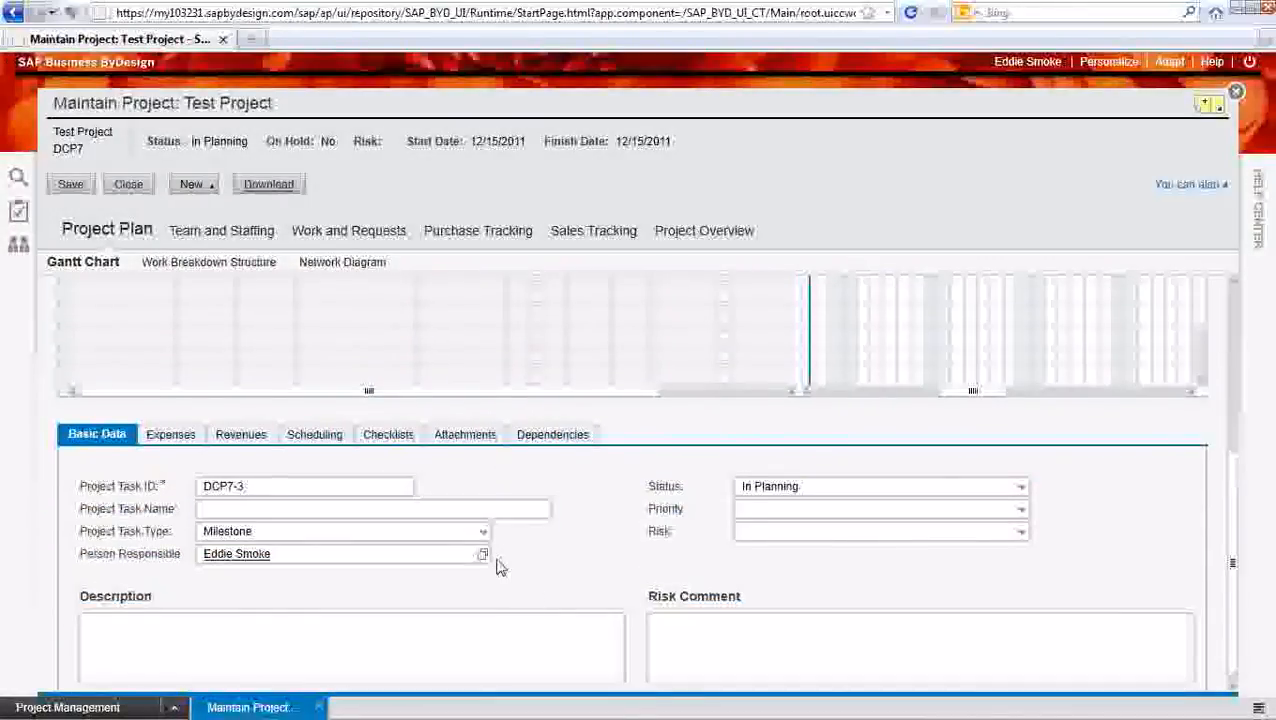
pyautogui.click(172, 435)
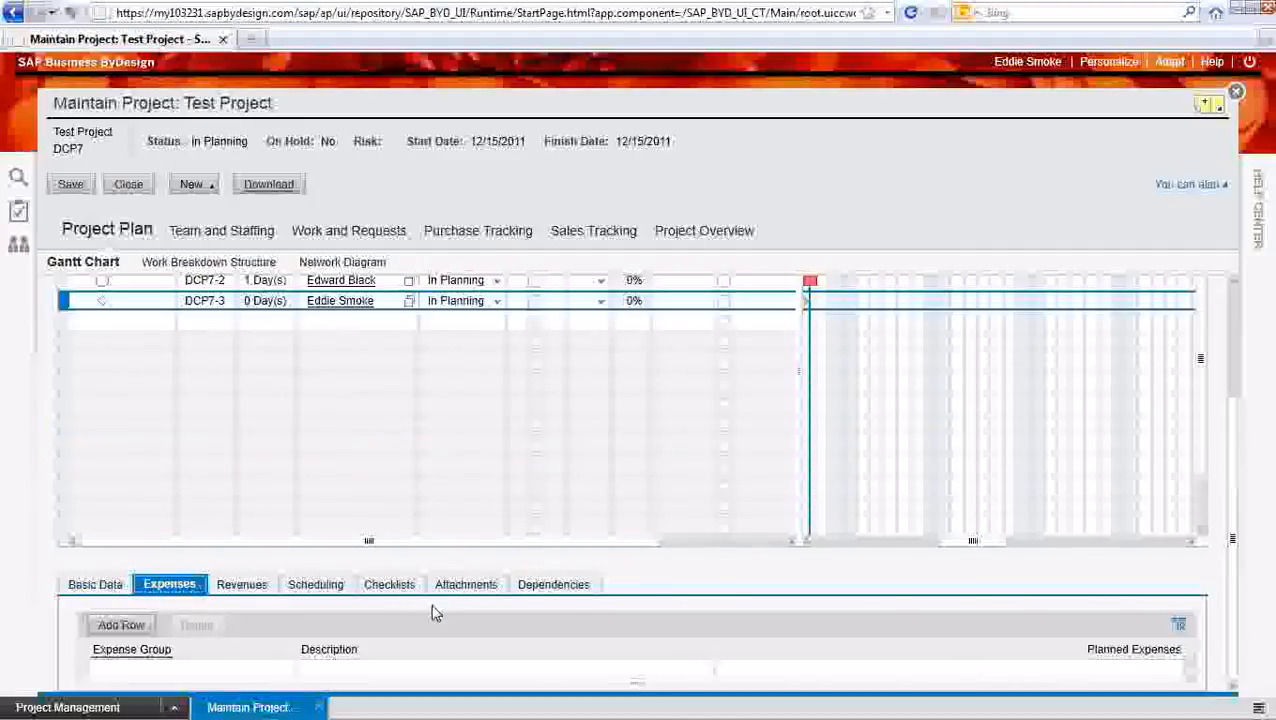
pyautogui.click(116, 624)
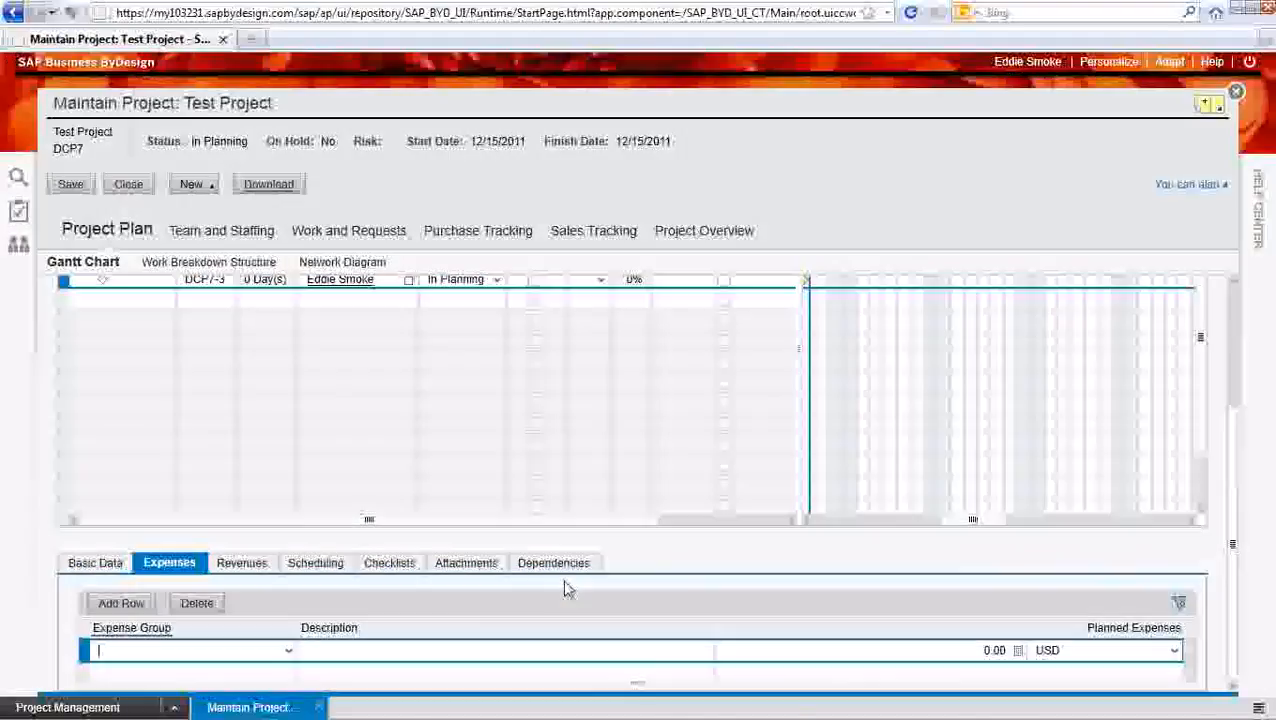
pyautogui.click(289, 651)
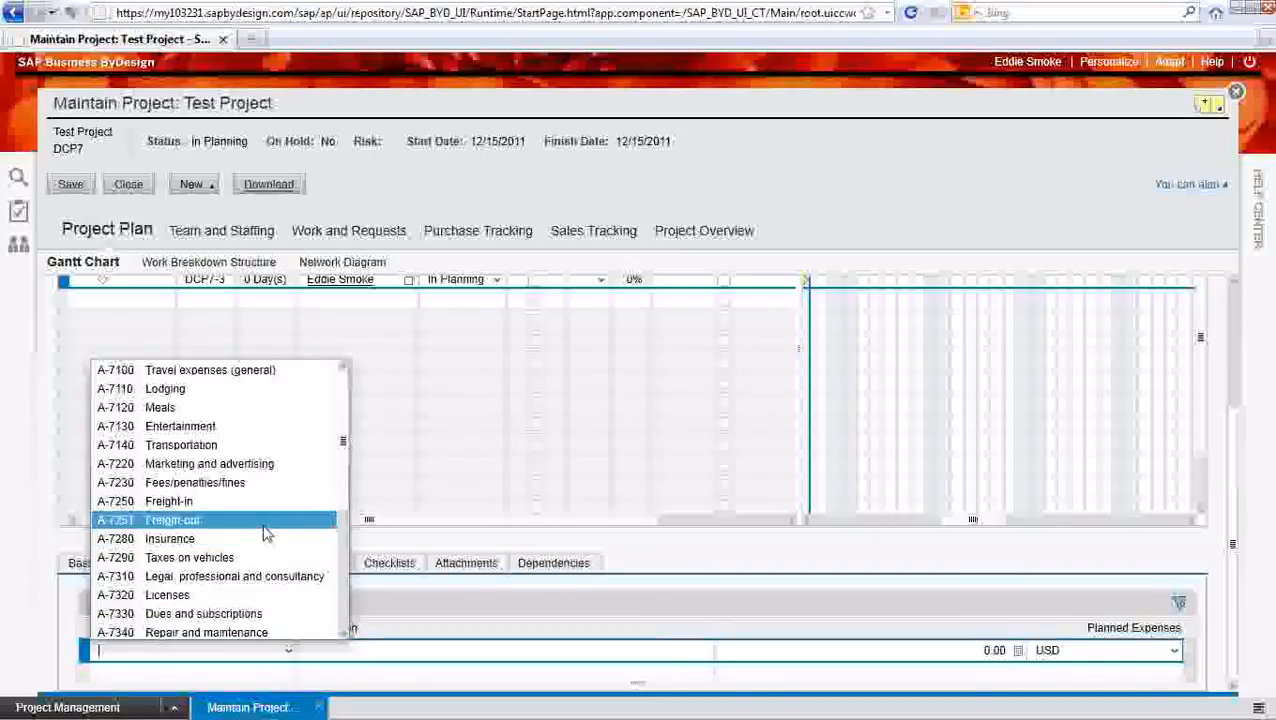
pyautogui.click(265, 539)
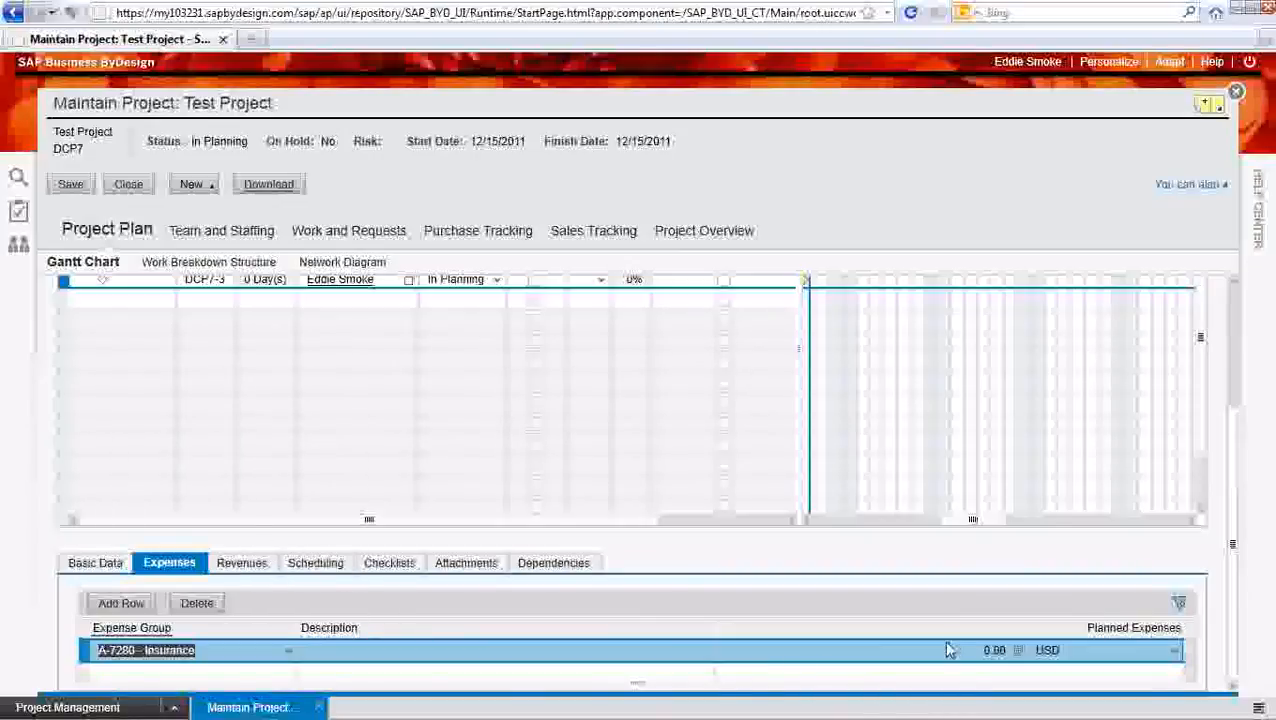
pyautogui.click(1017, 650)
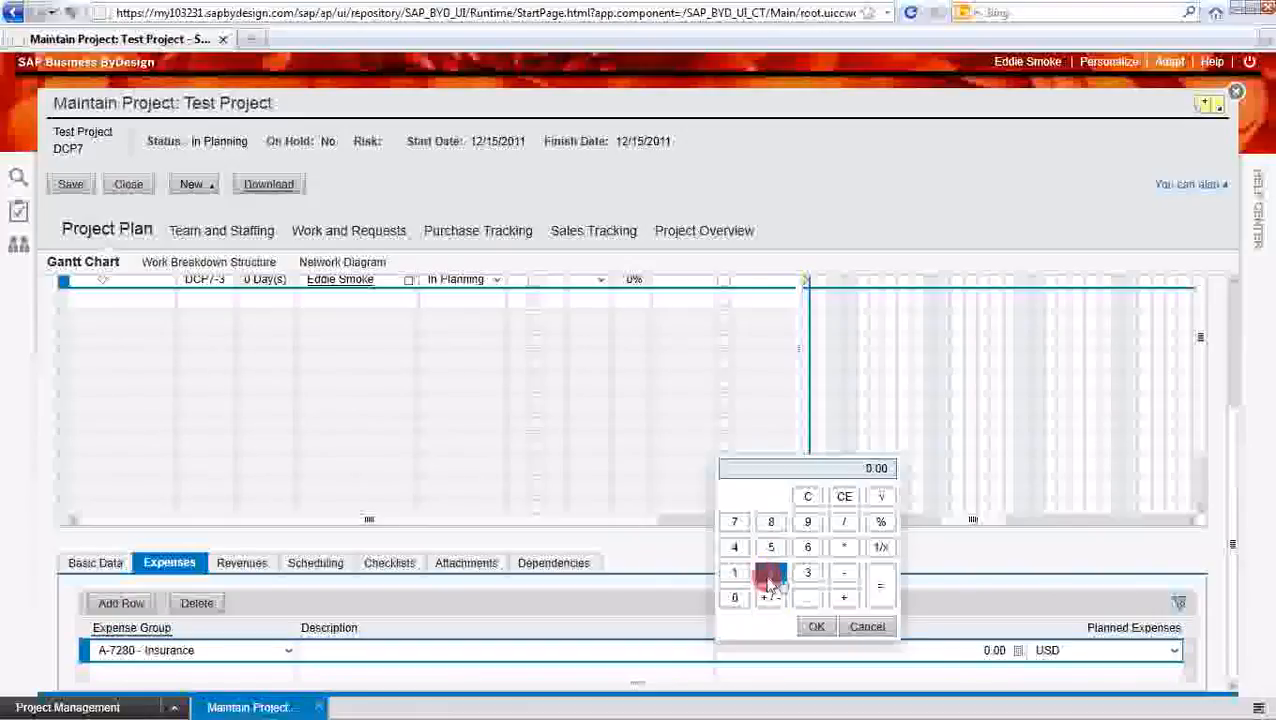
pyautogui.click(771, 572)
pyautogui.click(745, 603)
pyautogui.click(745, 604)
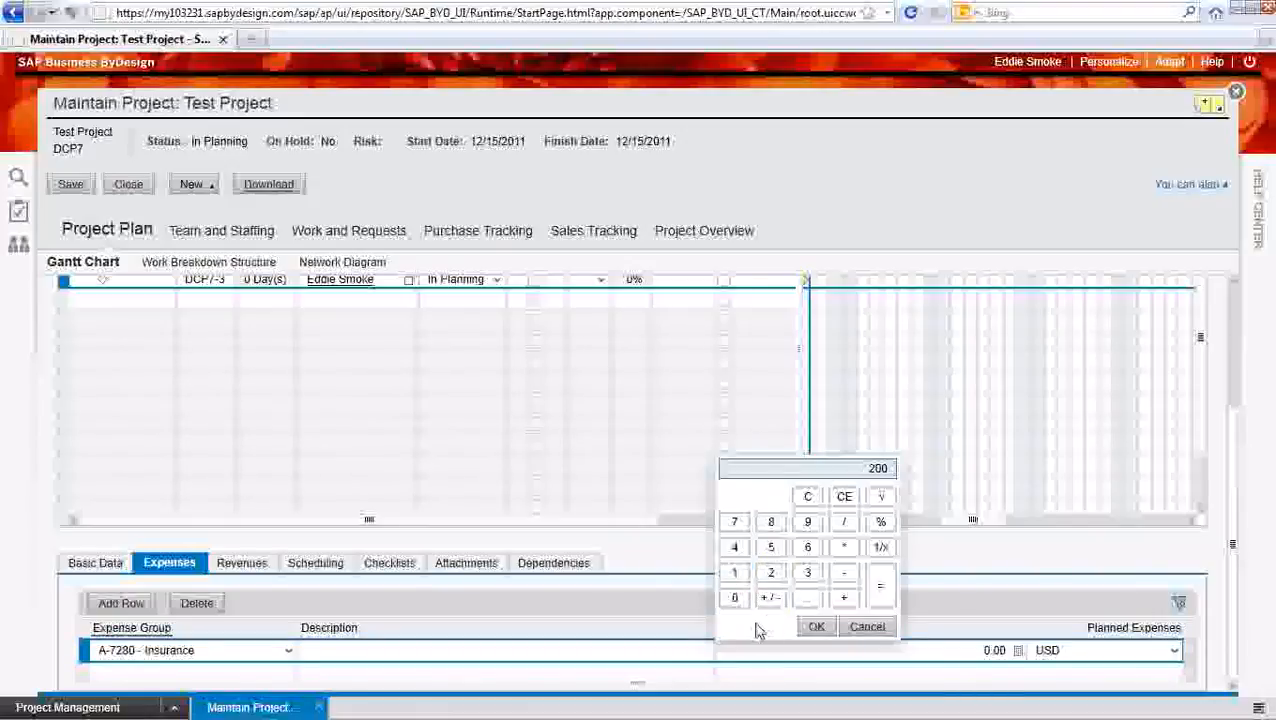
pyautogui.click(815, 627)
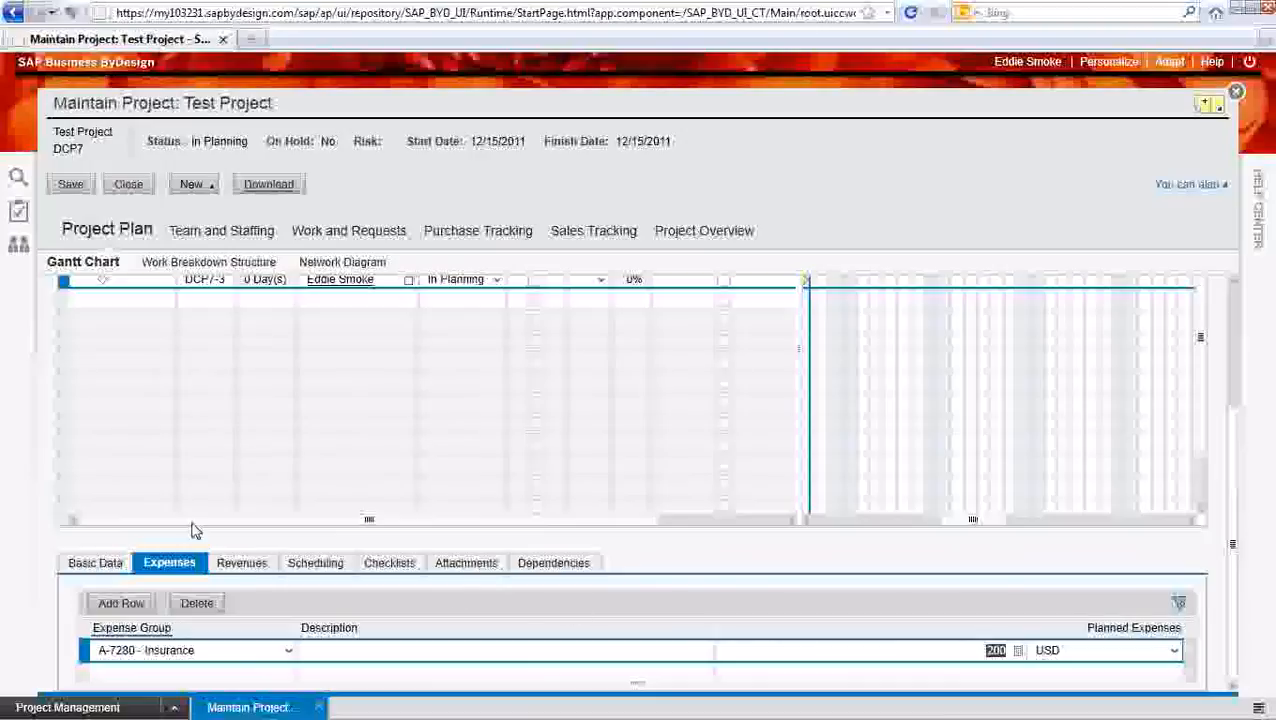
# Set the duration of the second task, DCP7-2, to 10 days in the Gantt chart
pyautogui.scroll(1, 149, 444)
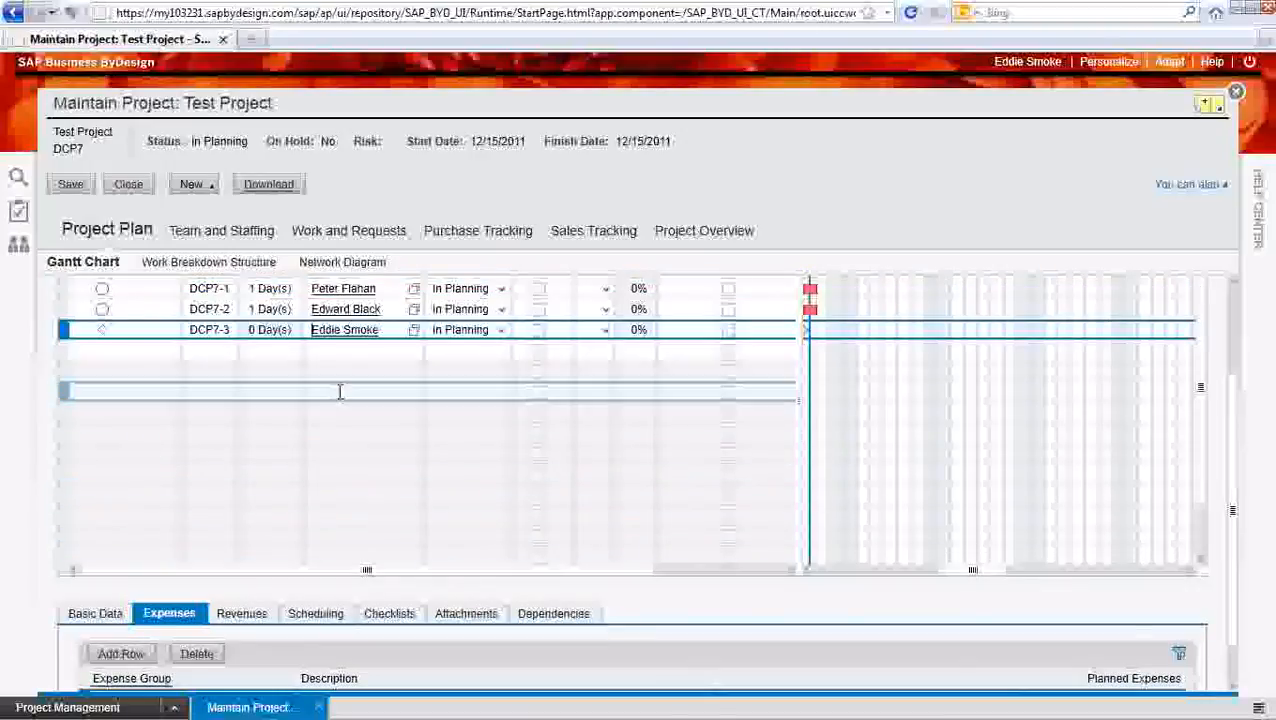
pyautogui.click(251, 309)
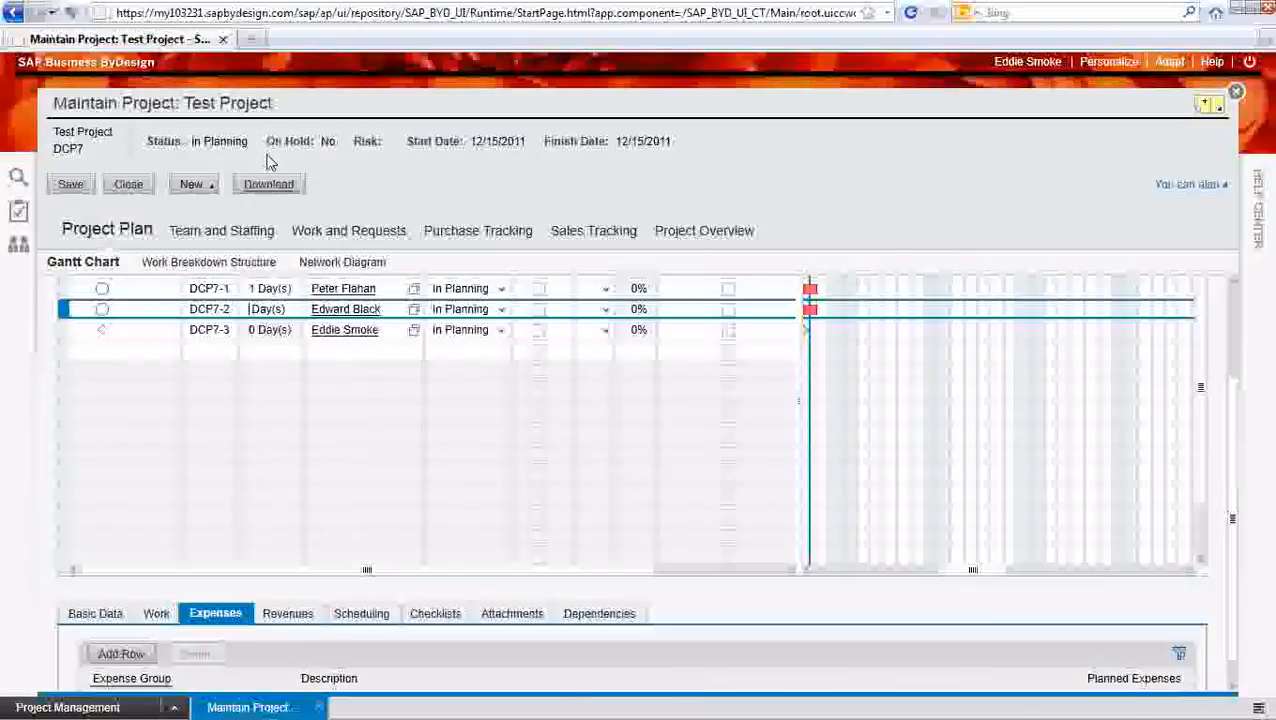
pyautogui.write('10')
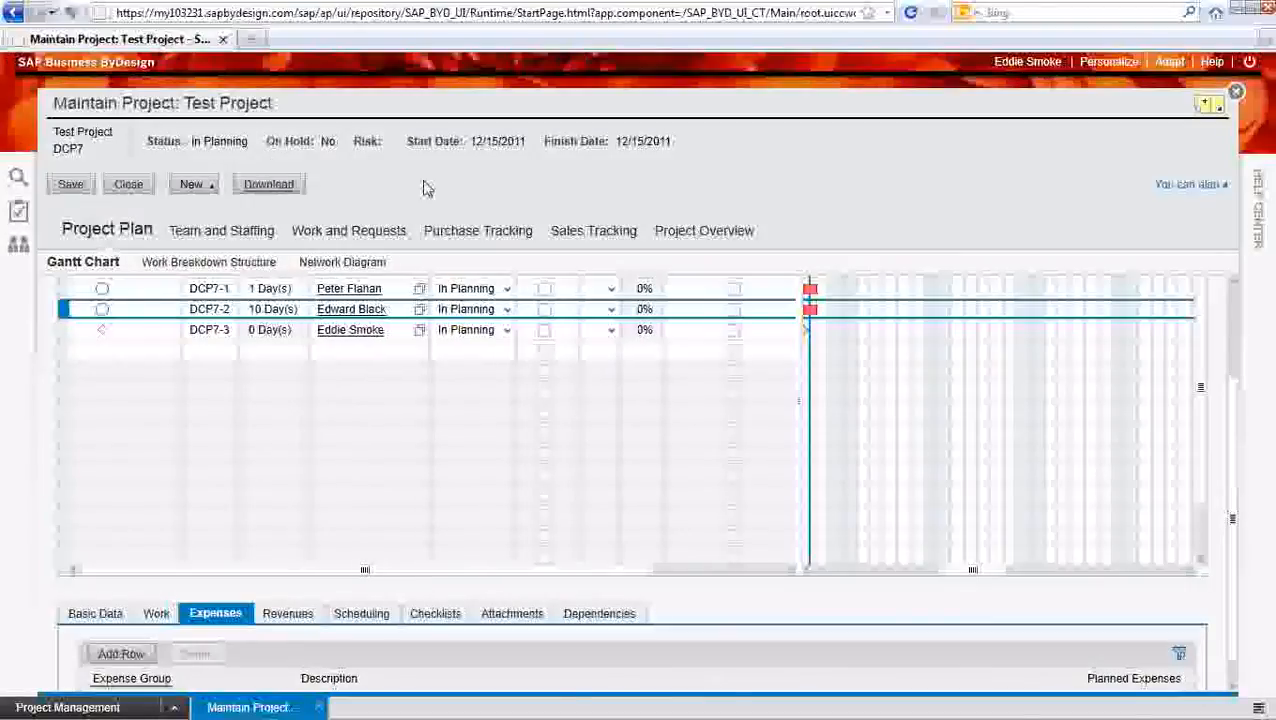
pyautogui.click(378, 382)
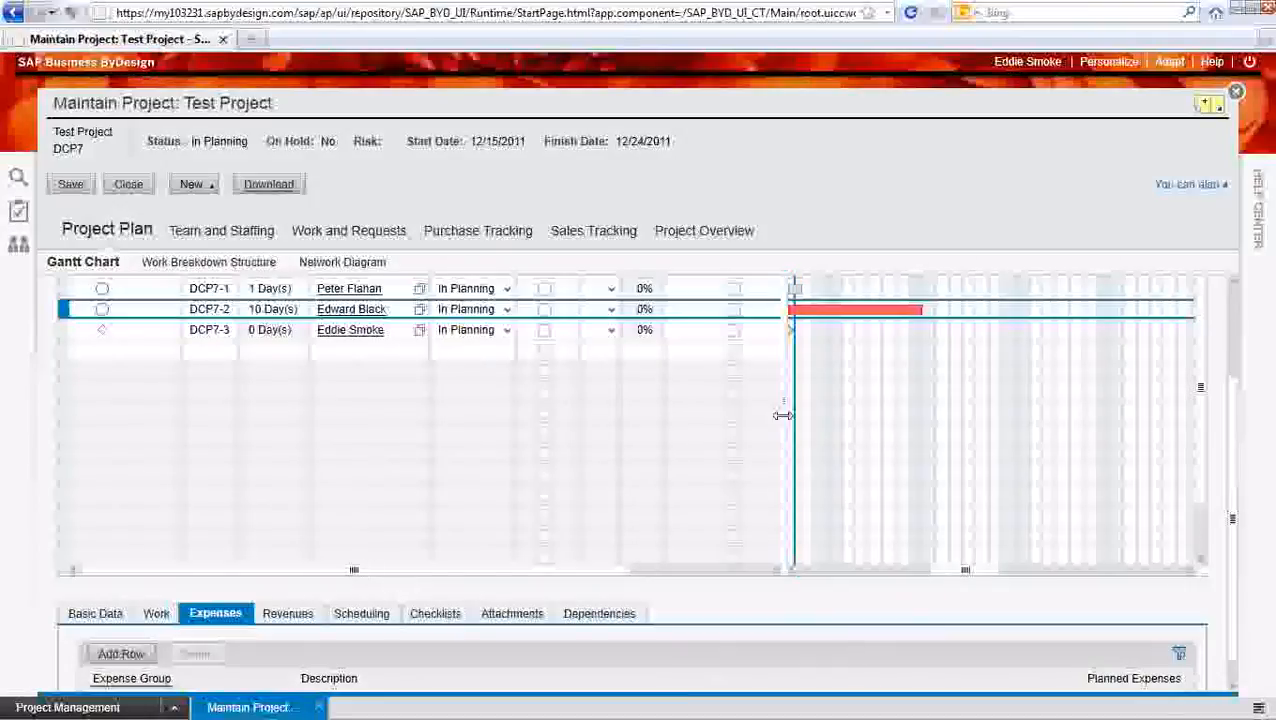
# Draw dependencies in the Gantt chart from the first task to the second task and from the second task to the milestone
pyautogui.moveTo(1236, 450); pyautogui.dragTo(1238, 370)
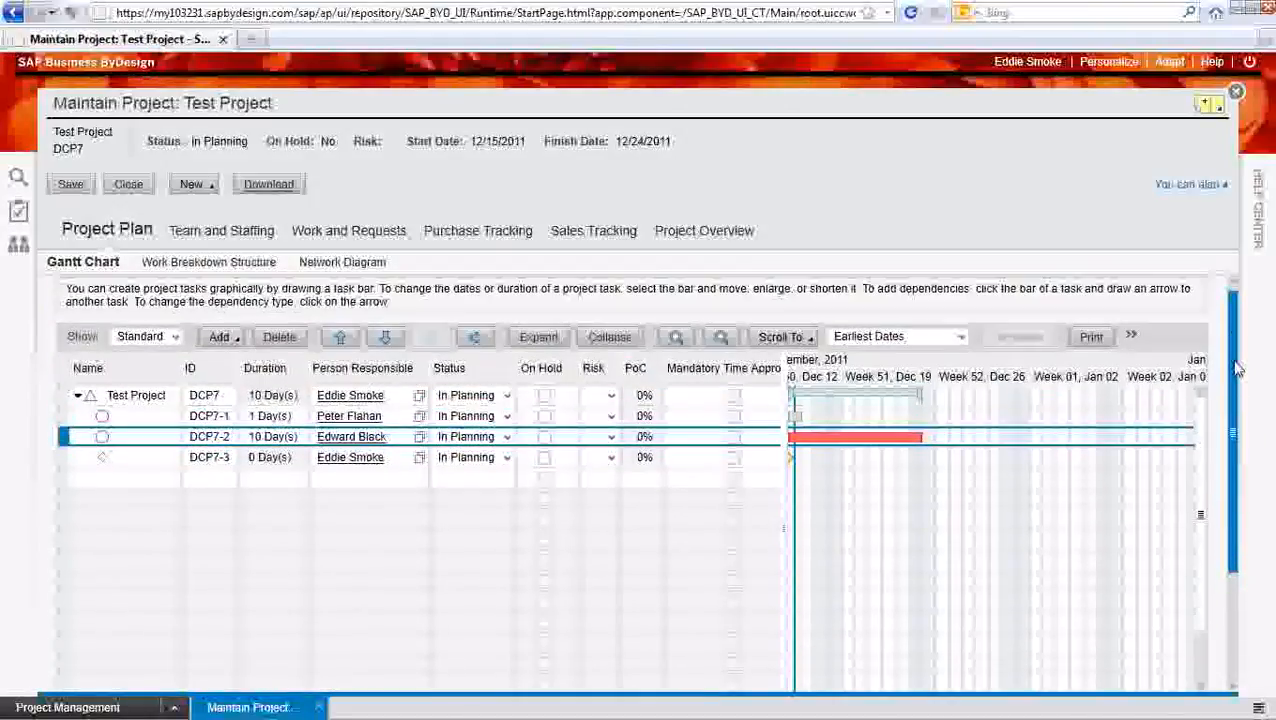
pyautogui.moveTo(814, 441)
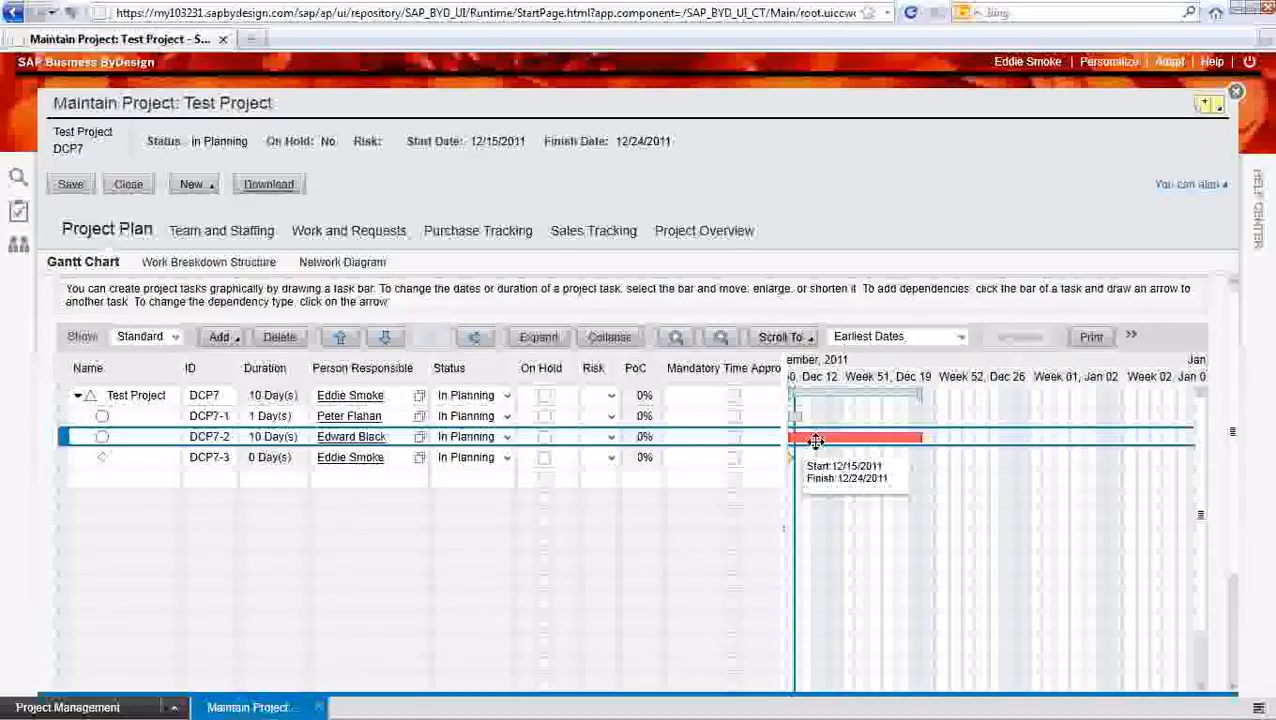
pyautogui.moveTo(826, 432); pyautogui.dragTo(794, 418)
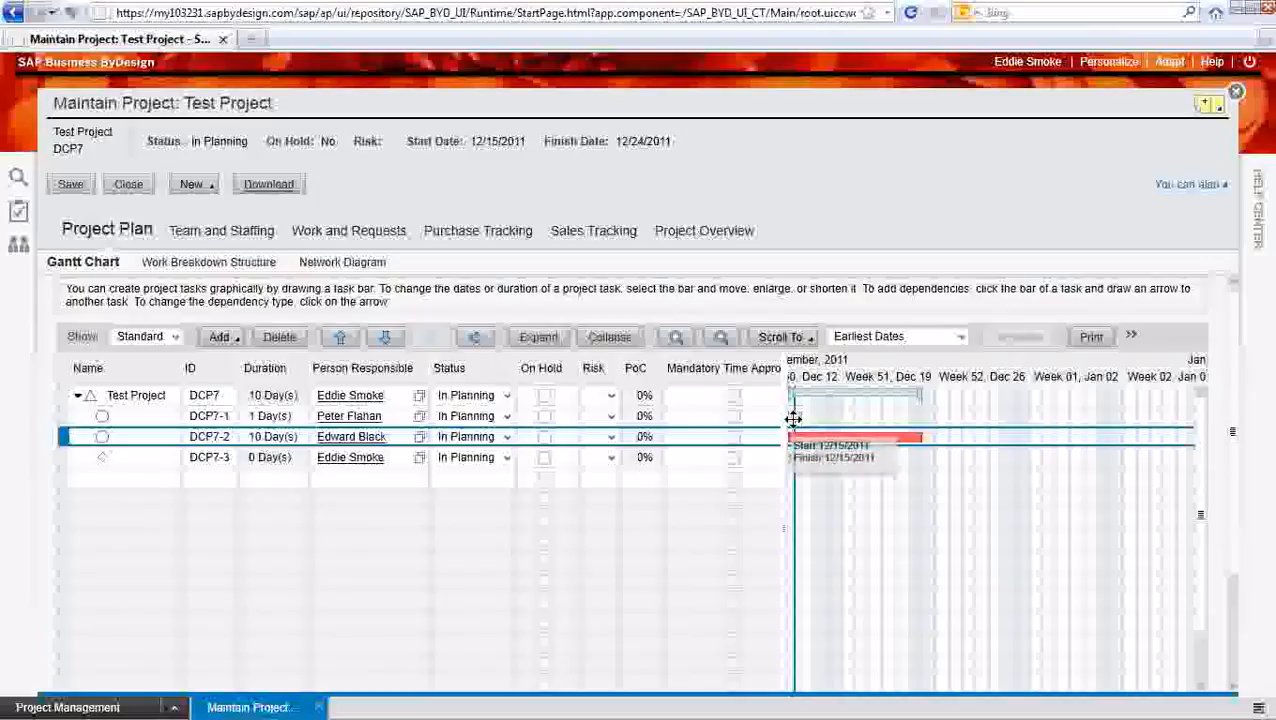
pyautogui.moveTo(796, 419); pyautogui.dragTo(876, 445)
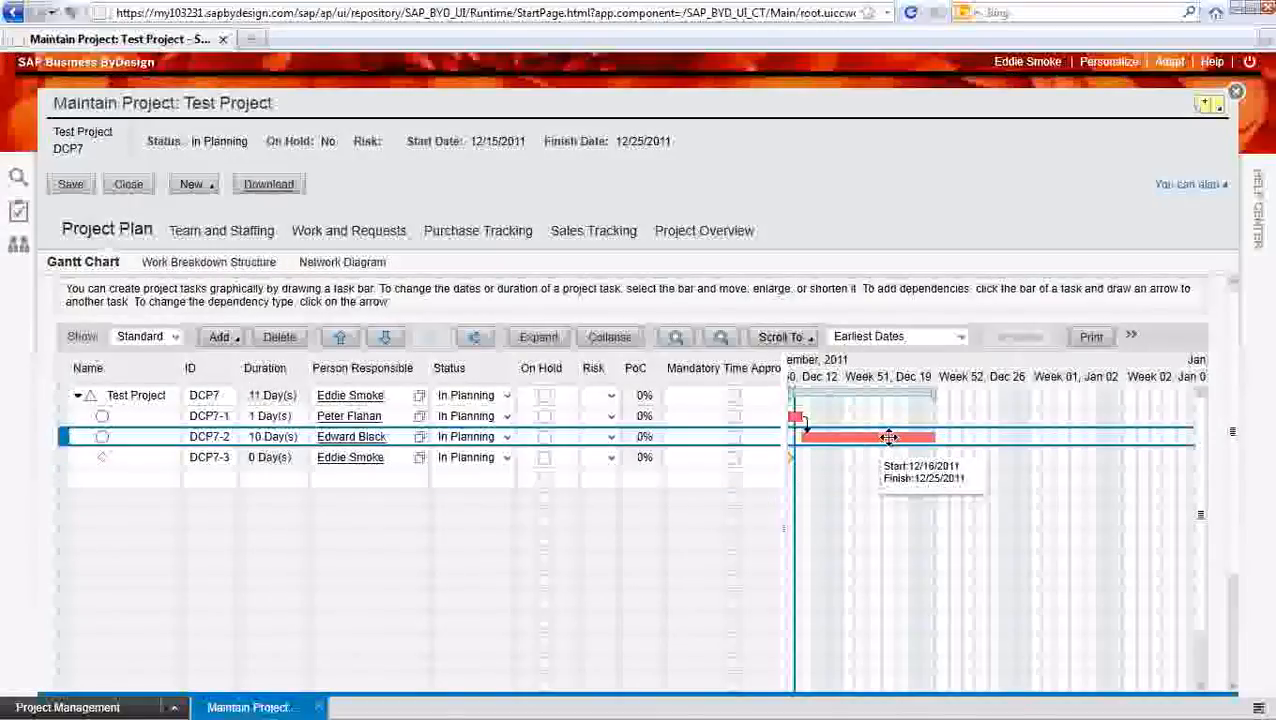
pyautogui.moveTo(880, 441)
pyautogui.mouseDown()
pyautogui.moveTo(757, 476)
pyautogui.moveTo(833, 470)
pyautogui.mouseUp()
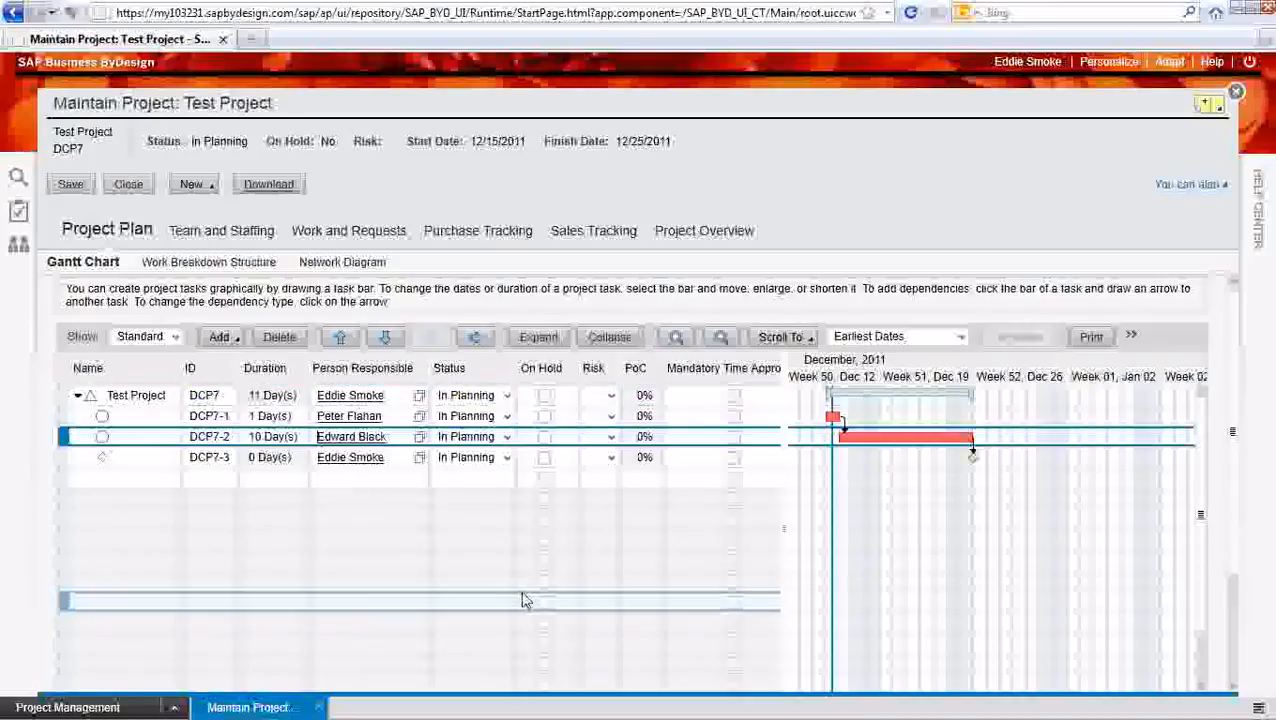
# Release Test Project through its project-level status, save the entries and close the project
pyautogui.click(507, 404)
pyautogui.click(507, 398)
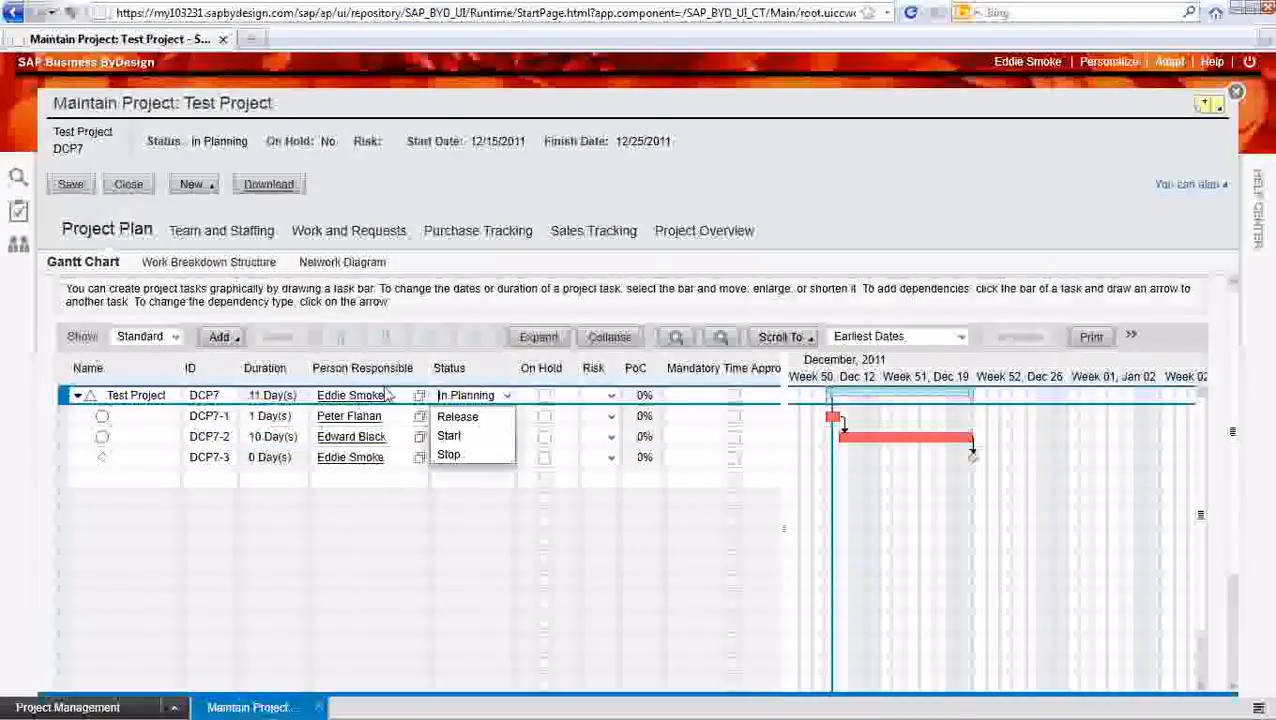
pyautogui.click(452, 417)
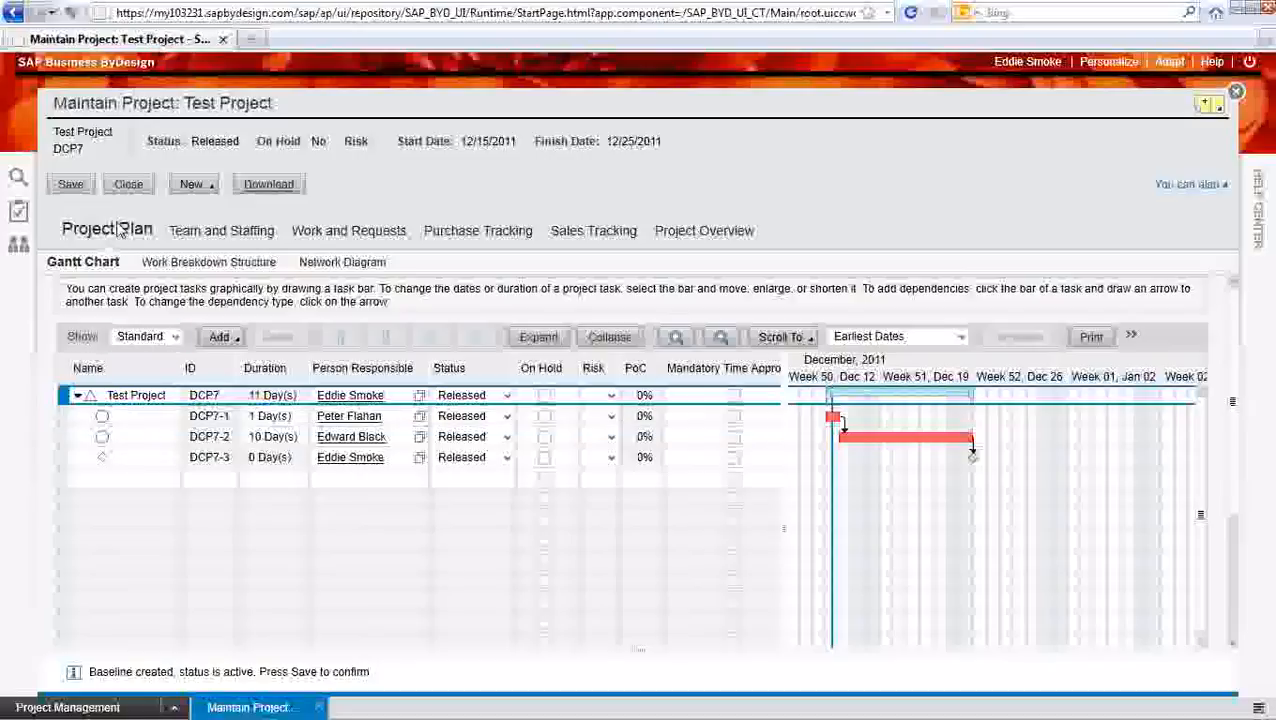
pyautogui.click(70, 188)
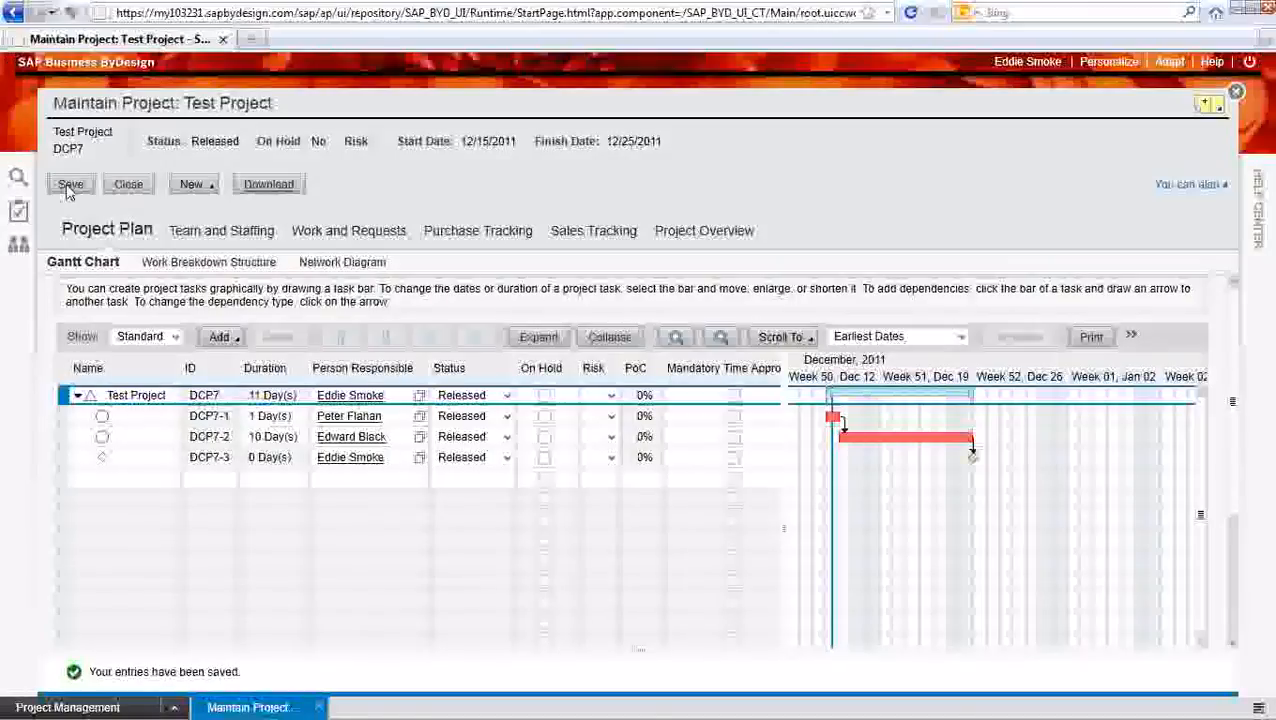
pyautogui.click(130, 188)
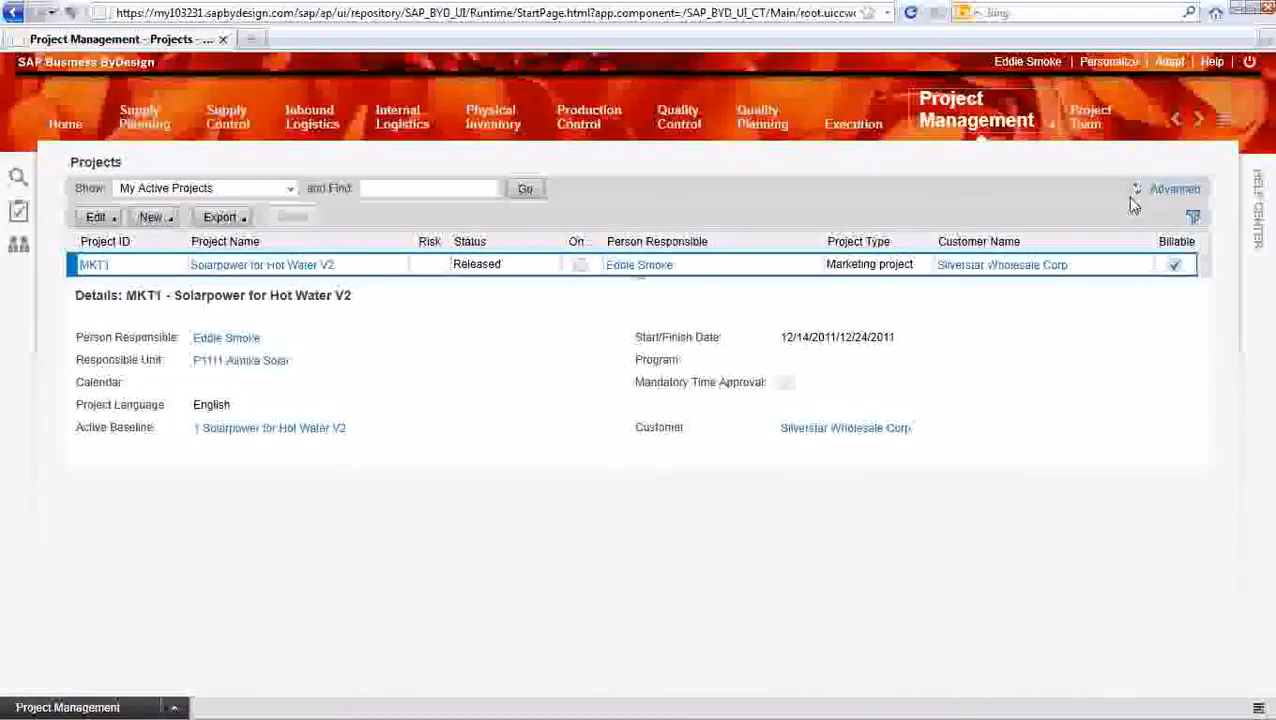
# Look up the assigned work package DCP7-2 in Project Team, review its overview and open the full task details
pyautogui.click(1090, 128)
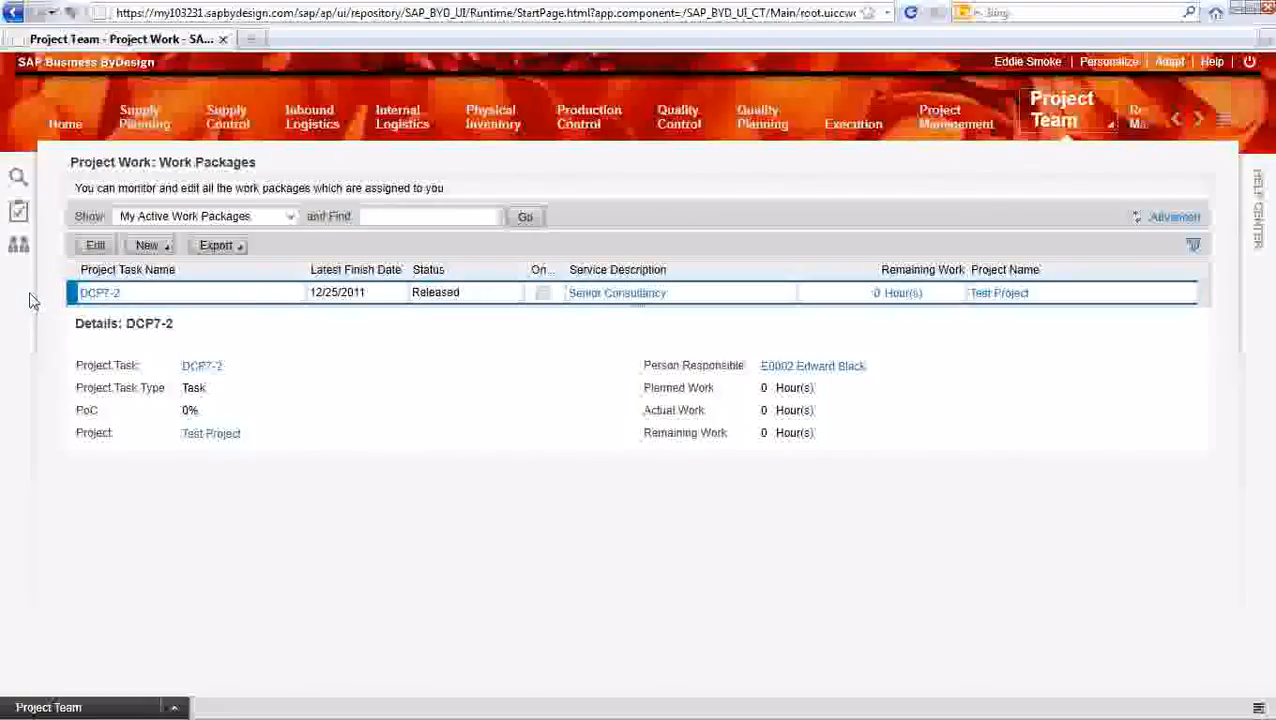
pyautogui.click(95, 292)
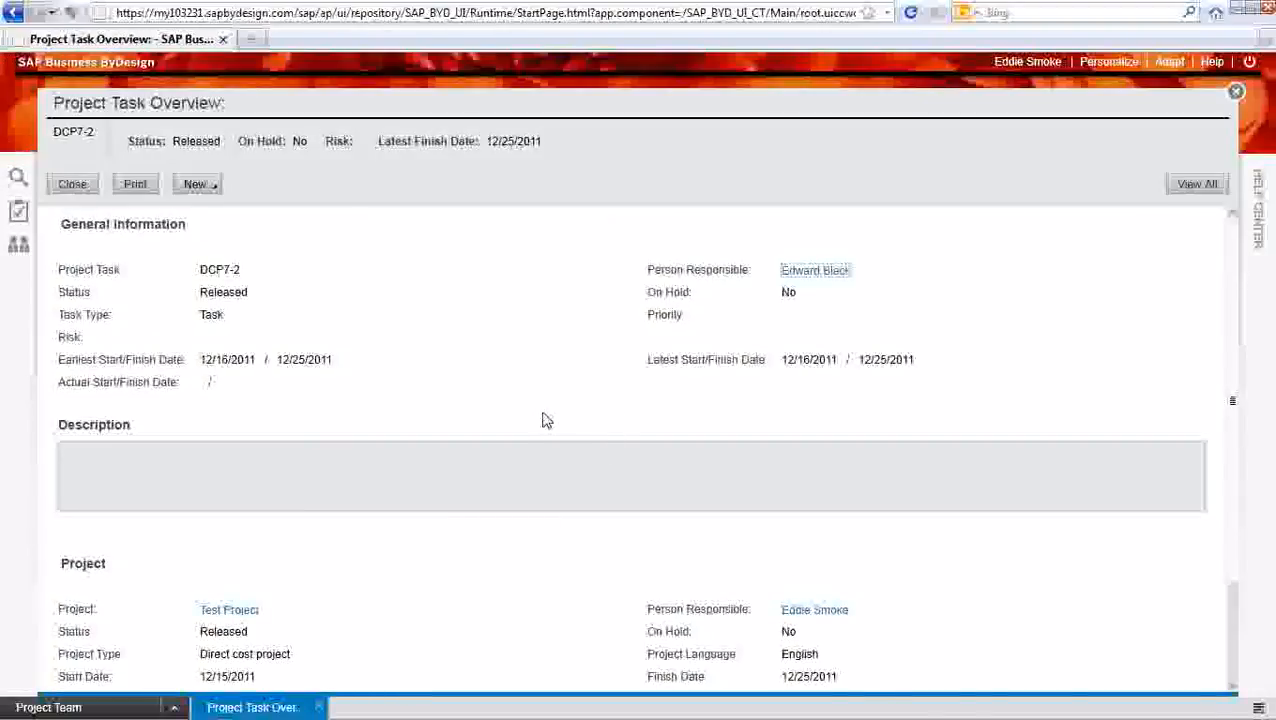
pyautogui.scroll(-2, 510, 475)
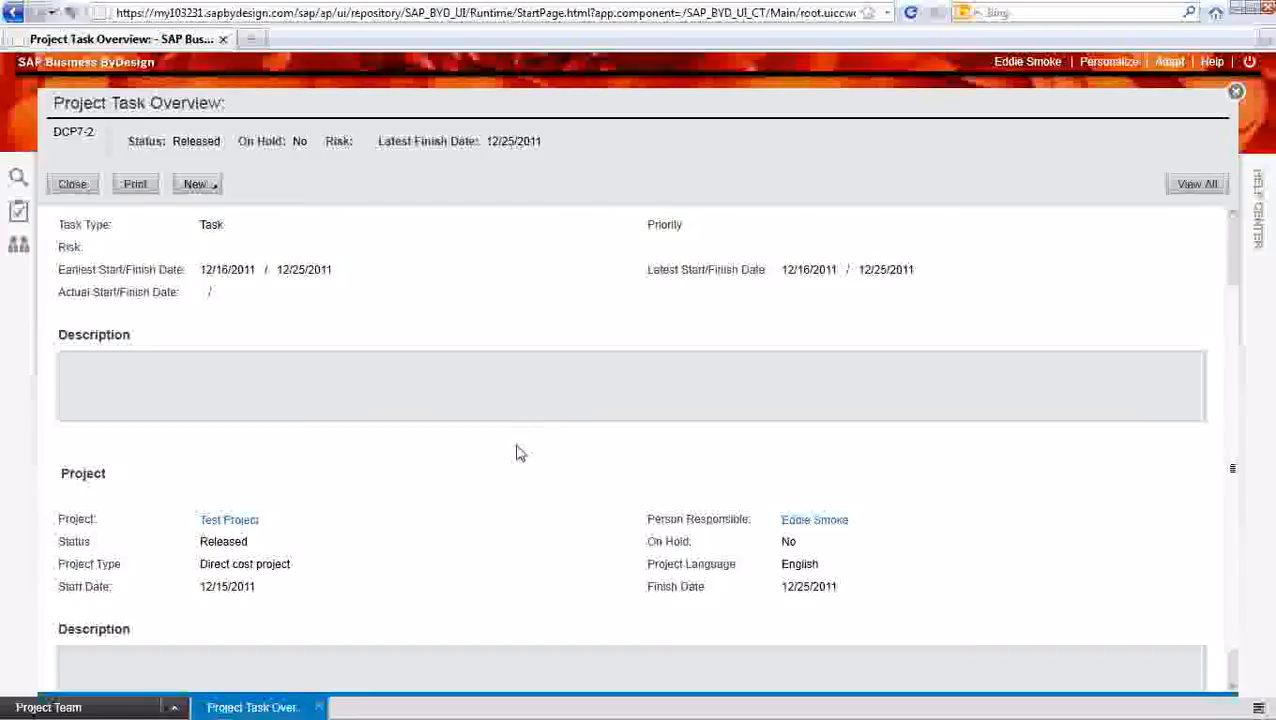
pyautogui.scroll(-1, 515, 452)
pyautogui.scroll(3, 395, 615)
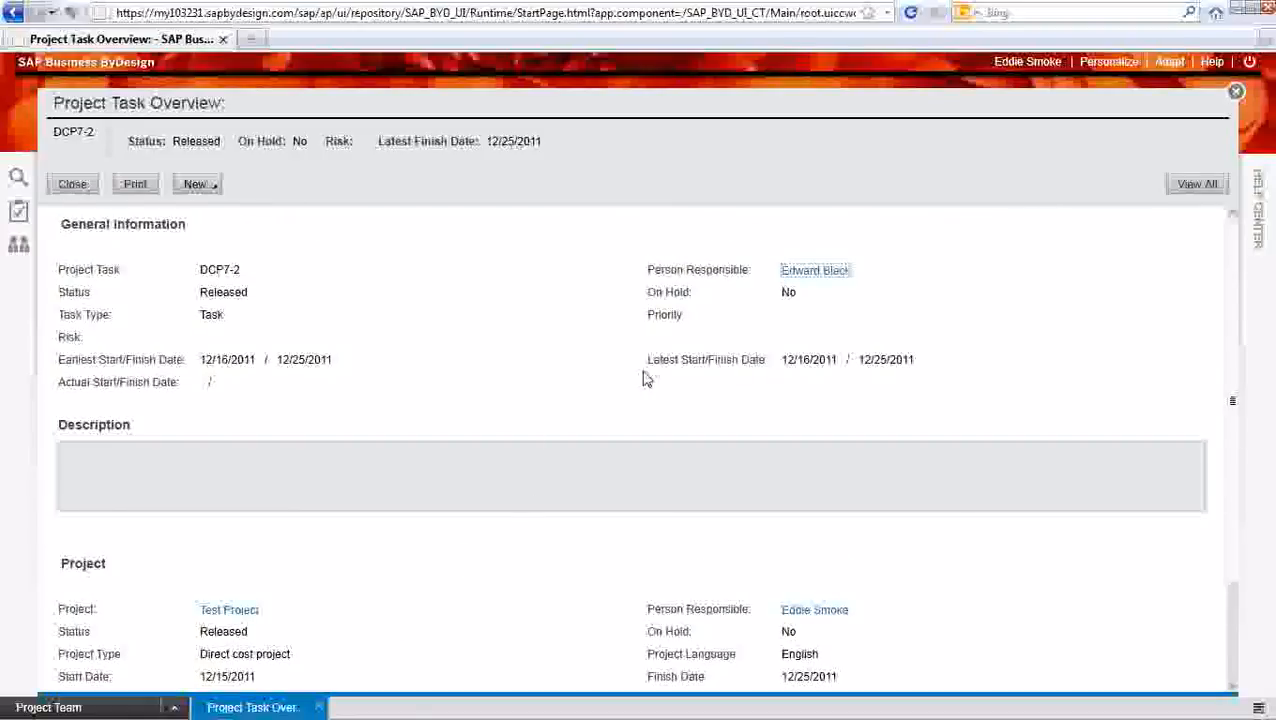
pyautogui.click(1196, 186)
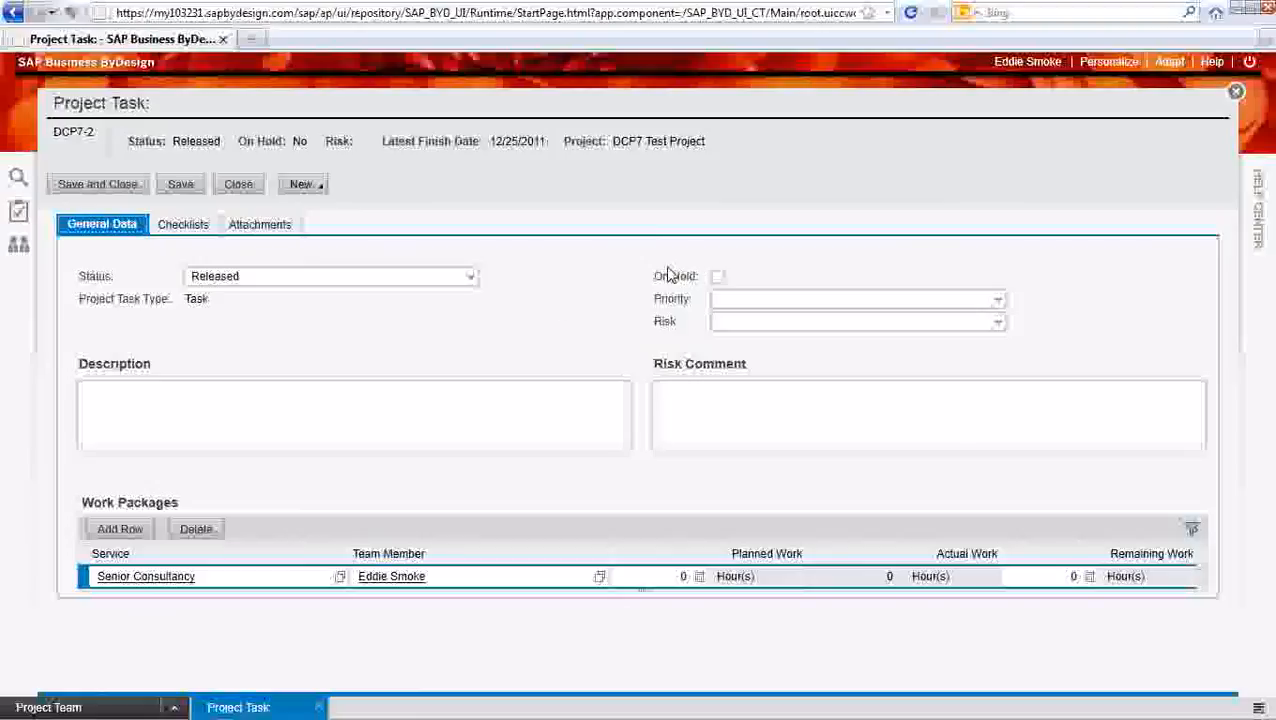
# Examine the task's available status options, checklists and attachments, and close the task without changing it
pyautogui.click(475, 281)
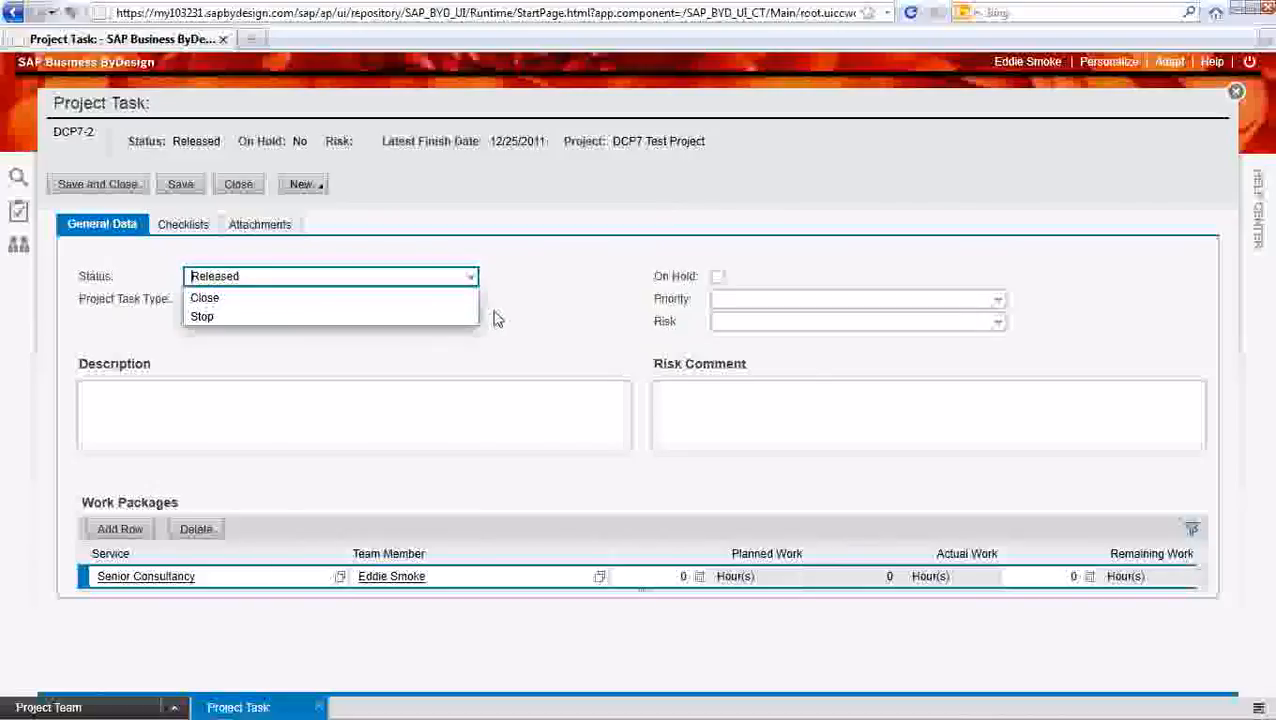
pyautogui.click(497, 318)
pyautogui.click(476, 281)
pyautogui.click(538, 298)
pyautogui.click(198, 226)
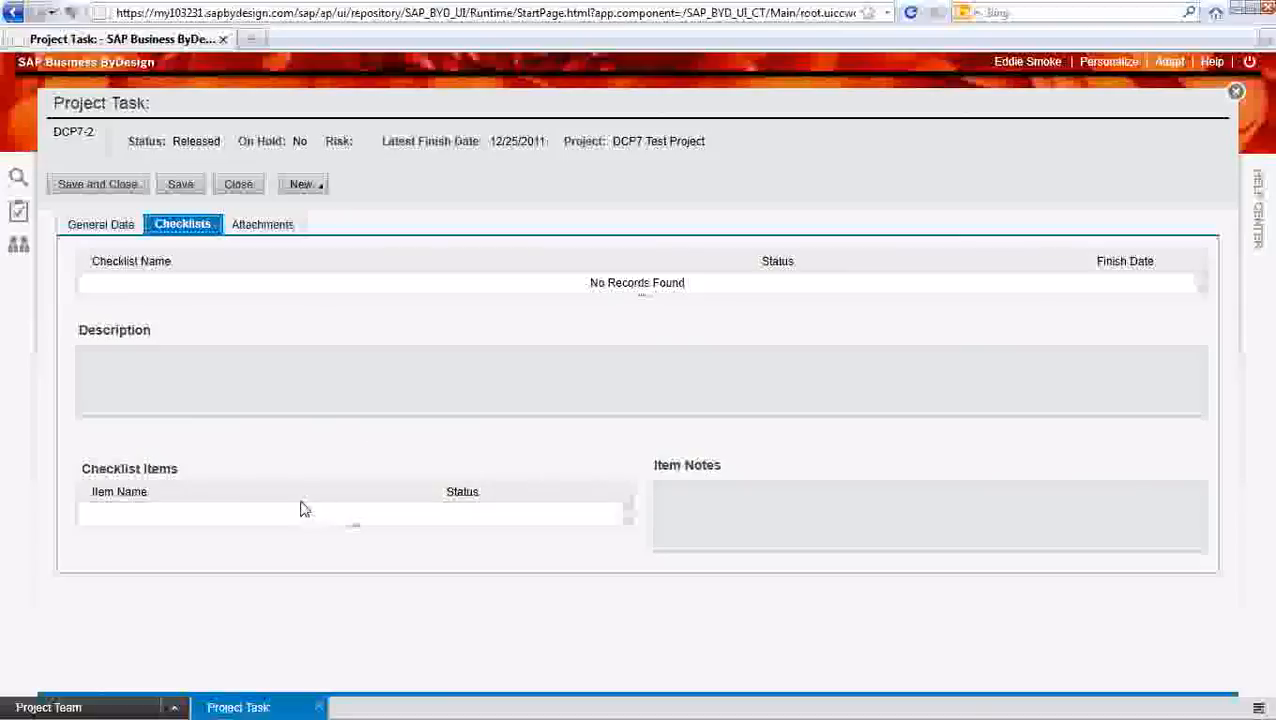
pyautogui.click(278, 227)
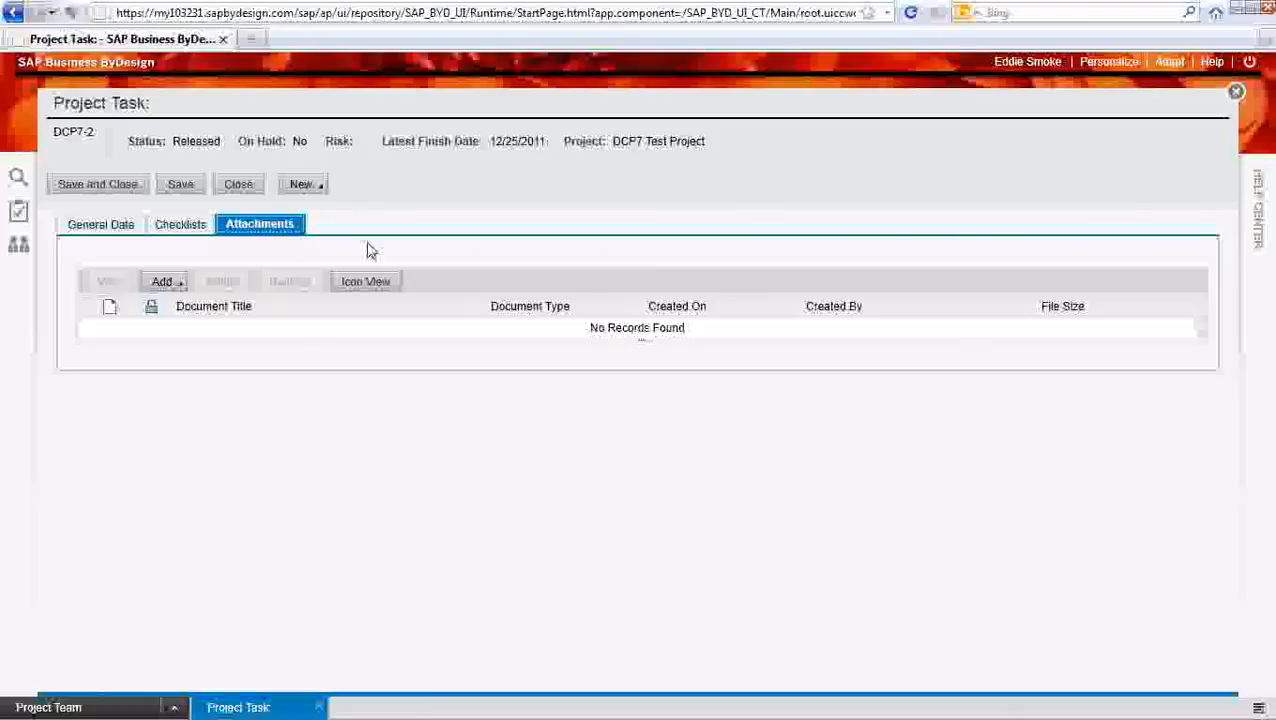
pyautogui.click(127, 232)
pyautogui.click(240, 190)
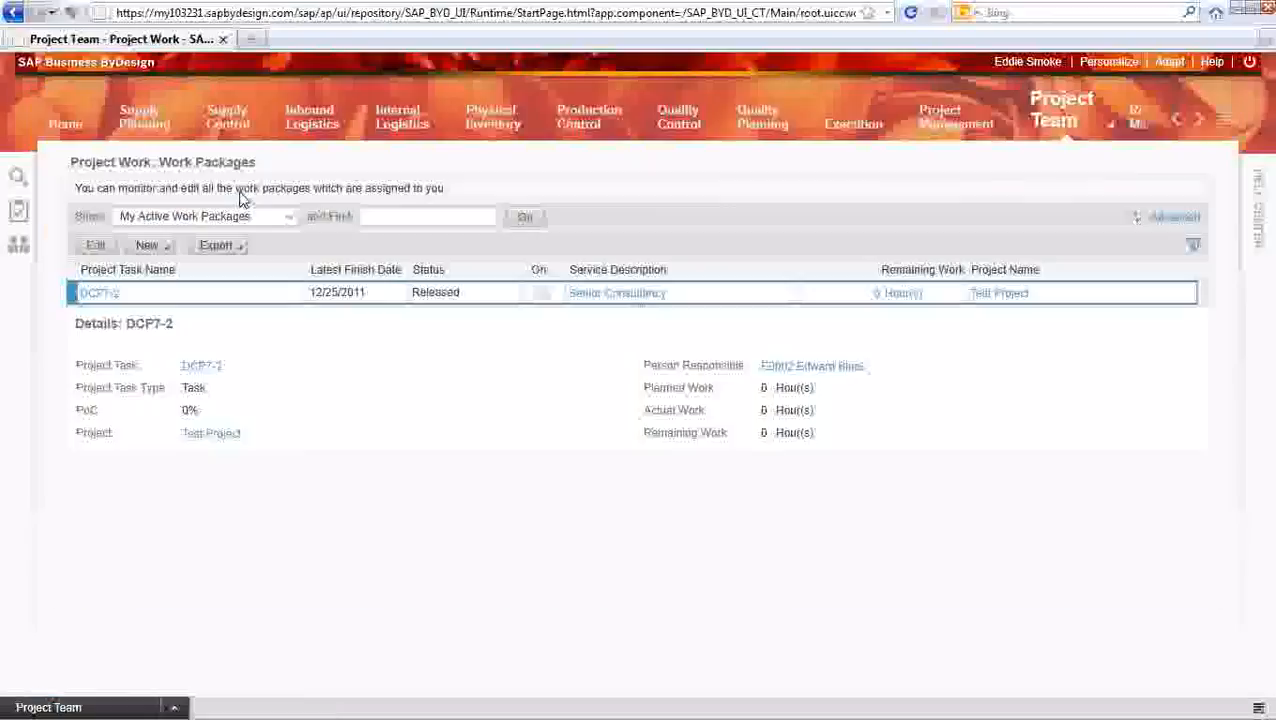
# Open Test Project with all its details from the Project Management projects list and display its Project Overview reports
pyautogui.click(1010, 124)
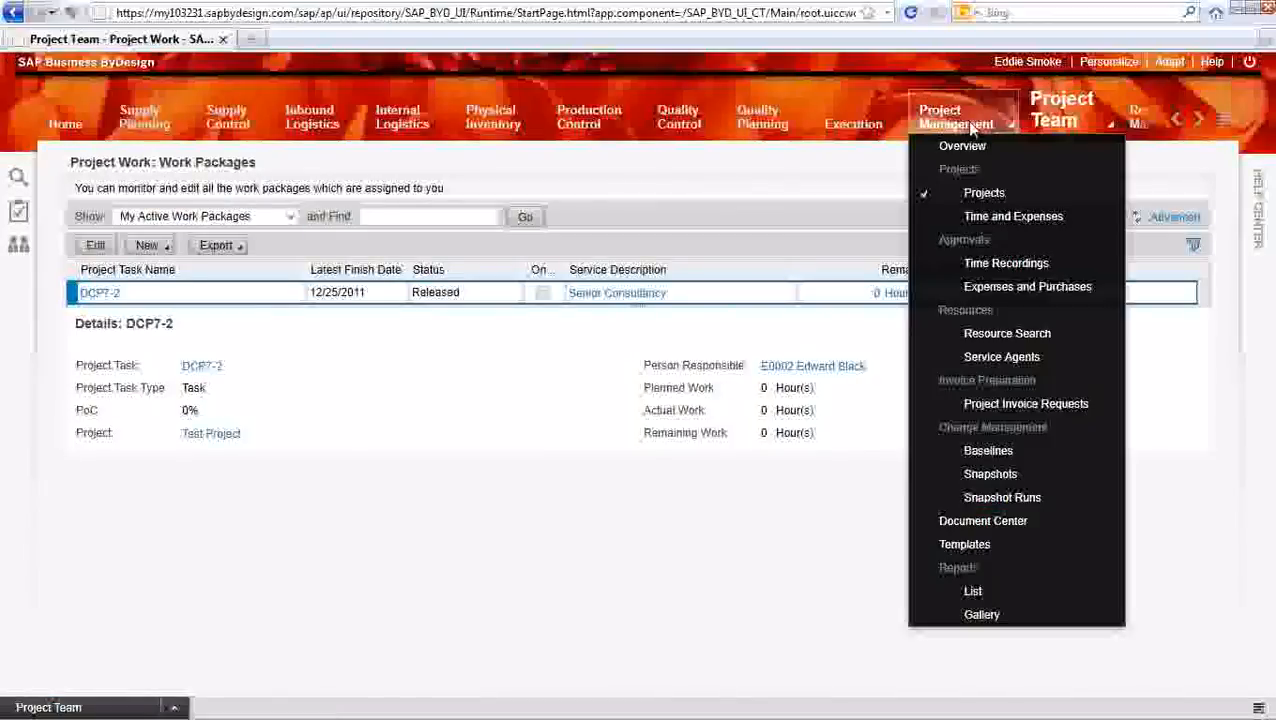
pyautogui.click(982, 196)
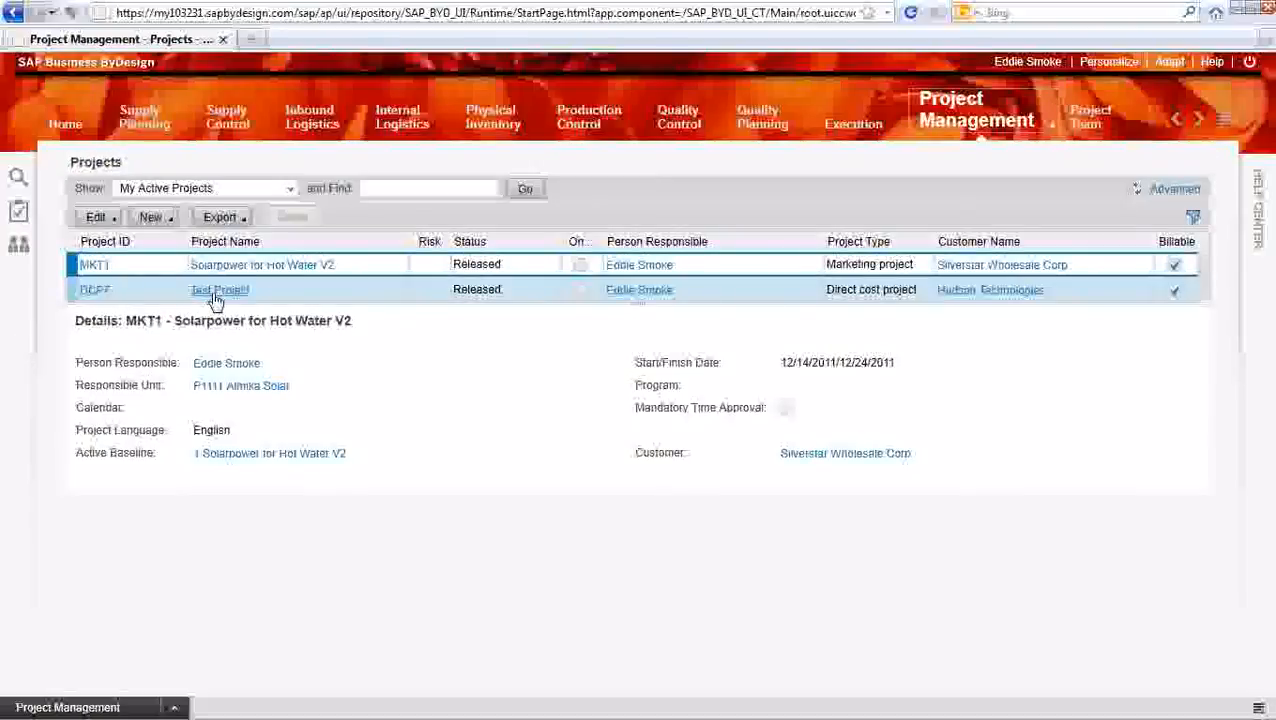
pyautogui.click(215, 292)
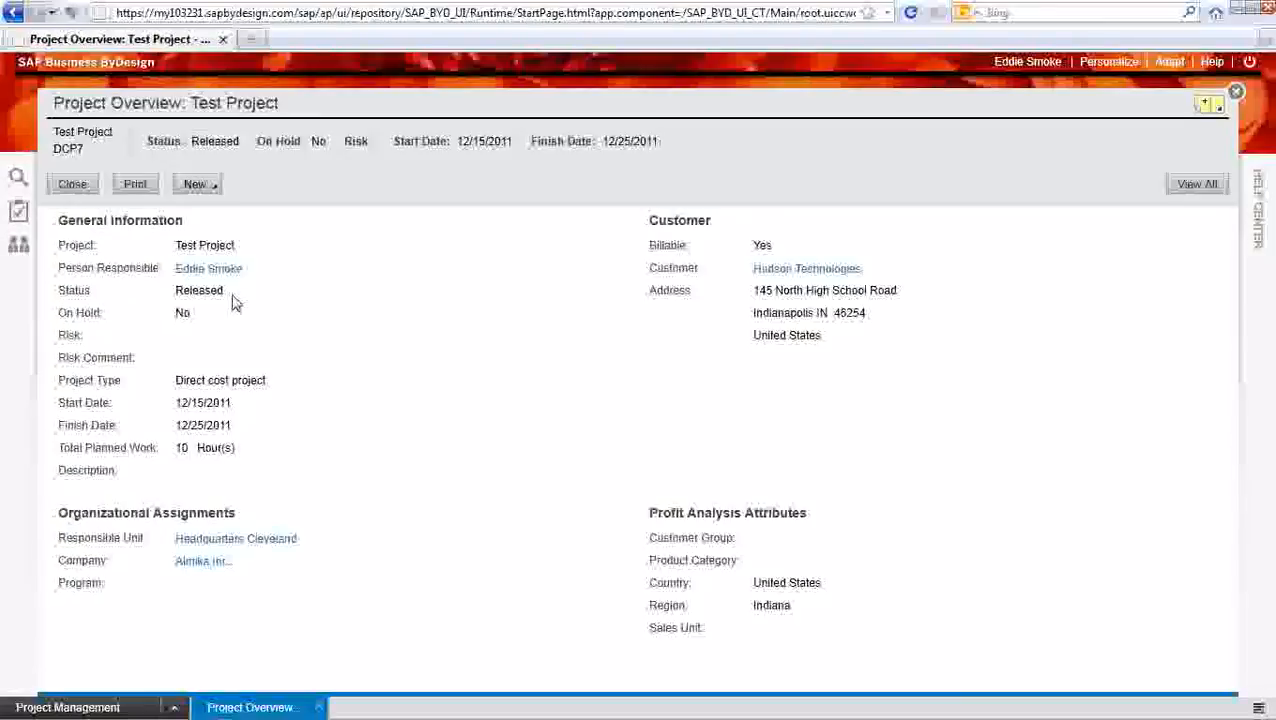
pyautogui.click(1197, 185)
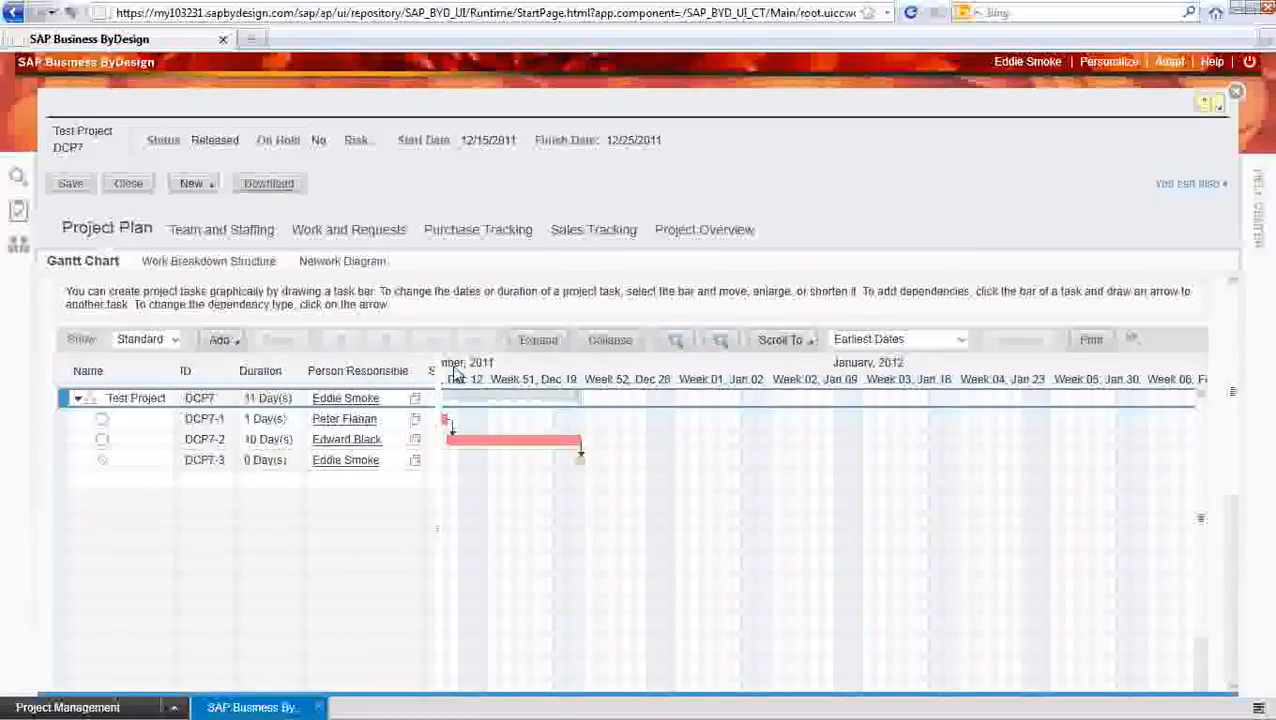
pyautogui.click(703, 232)
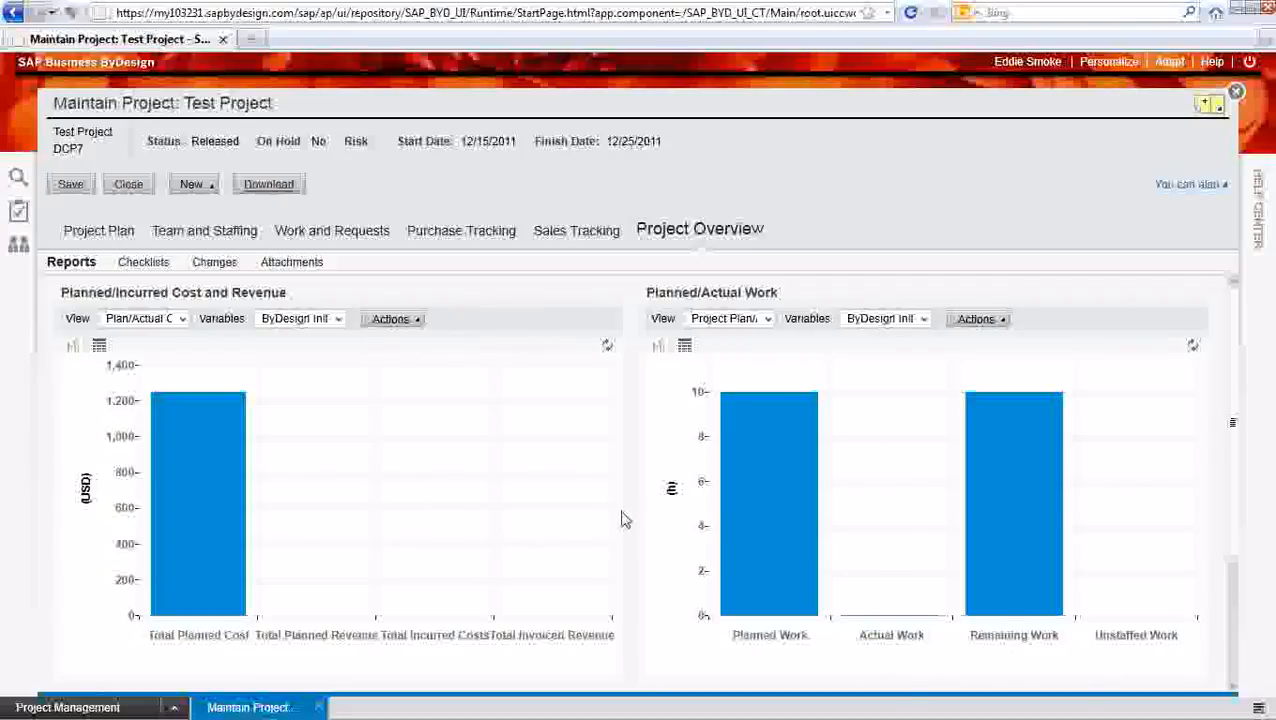
# Review the Project Overview charts and the available financial, trend, management and procurement reports, and close Test Project with its changes saved
pyautogui.scroll(-1, 632, 520)
pyautogui.scroll(-1, 632, 520)
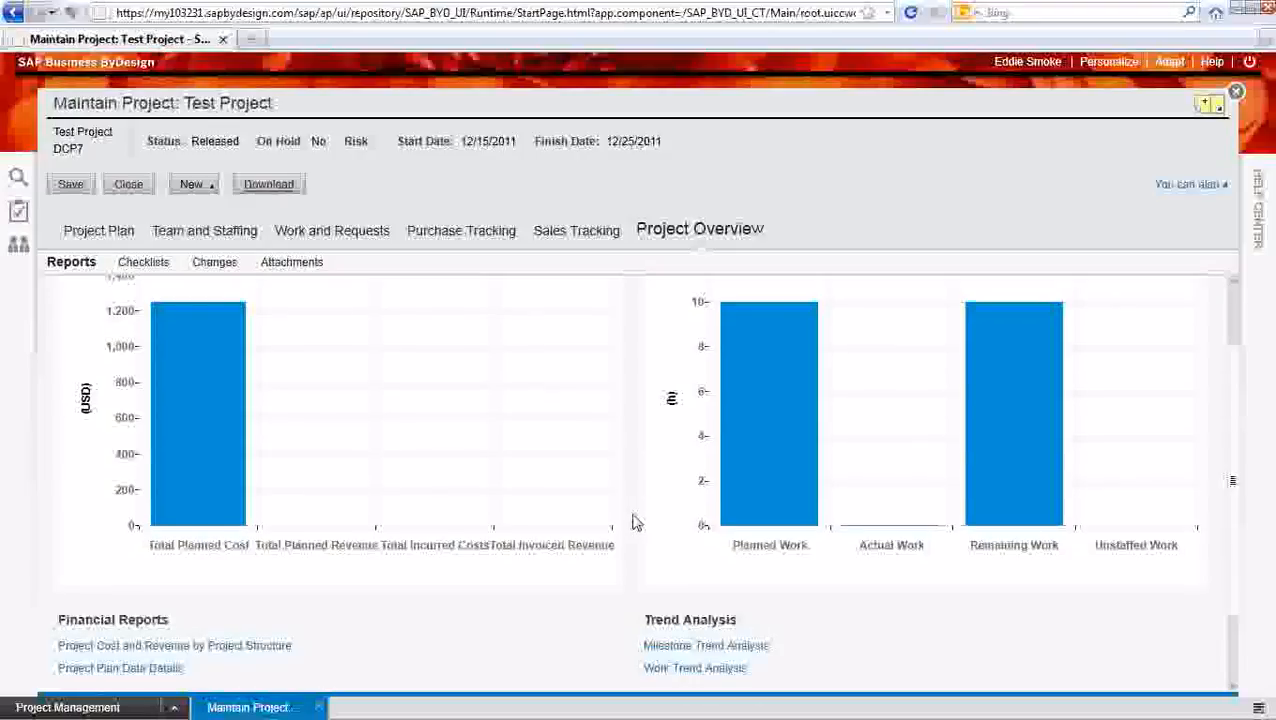
pyautogui.scroll(-2, 632, 522)
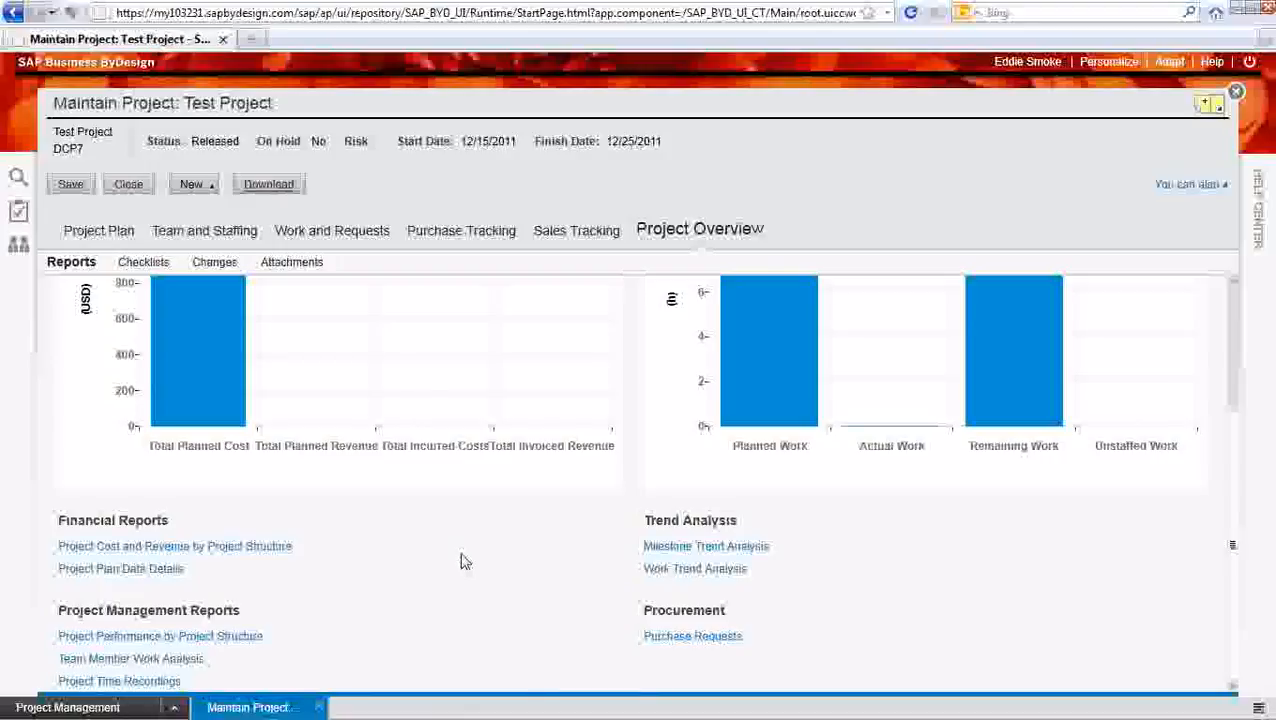
pyautogui.scroll(4, 461, 562)
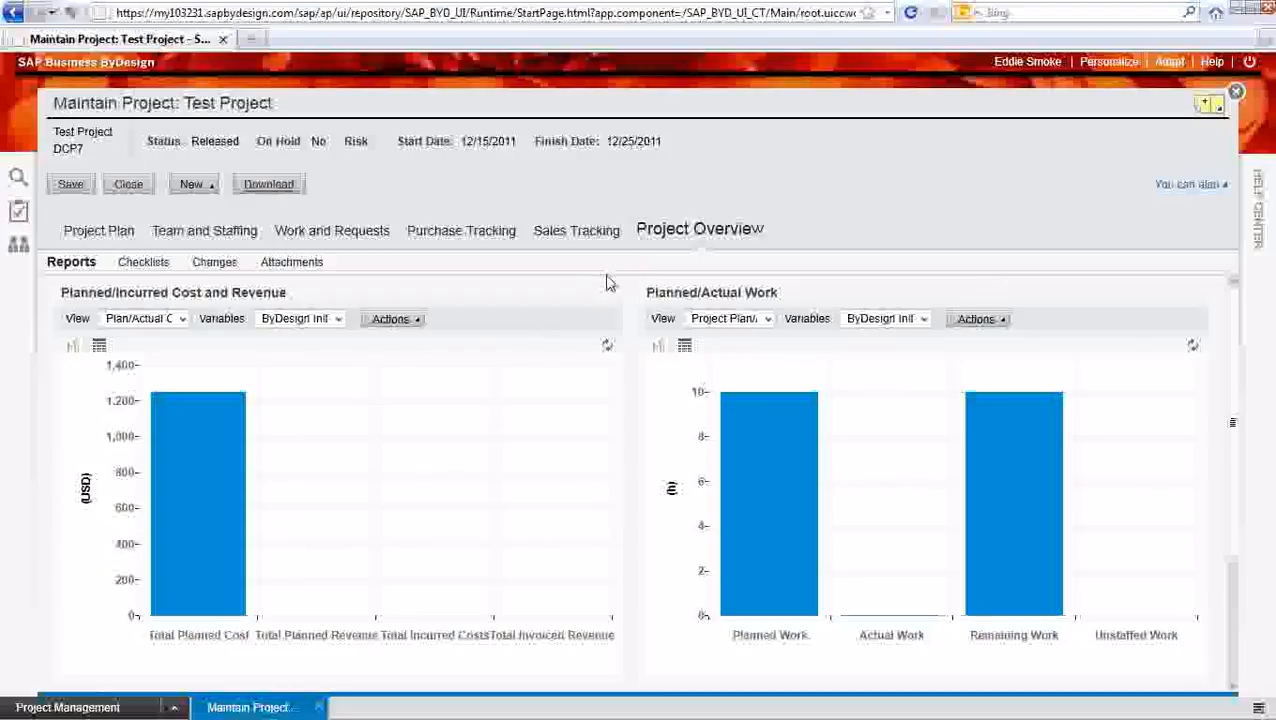
pyautogui.scroll(-5, 606, 282)
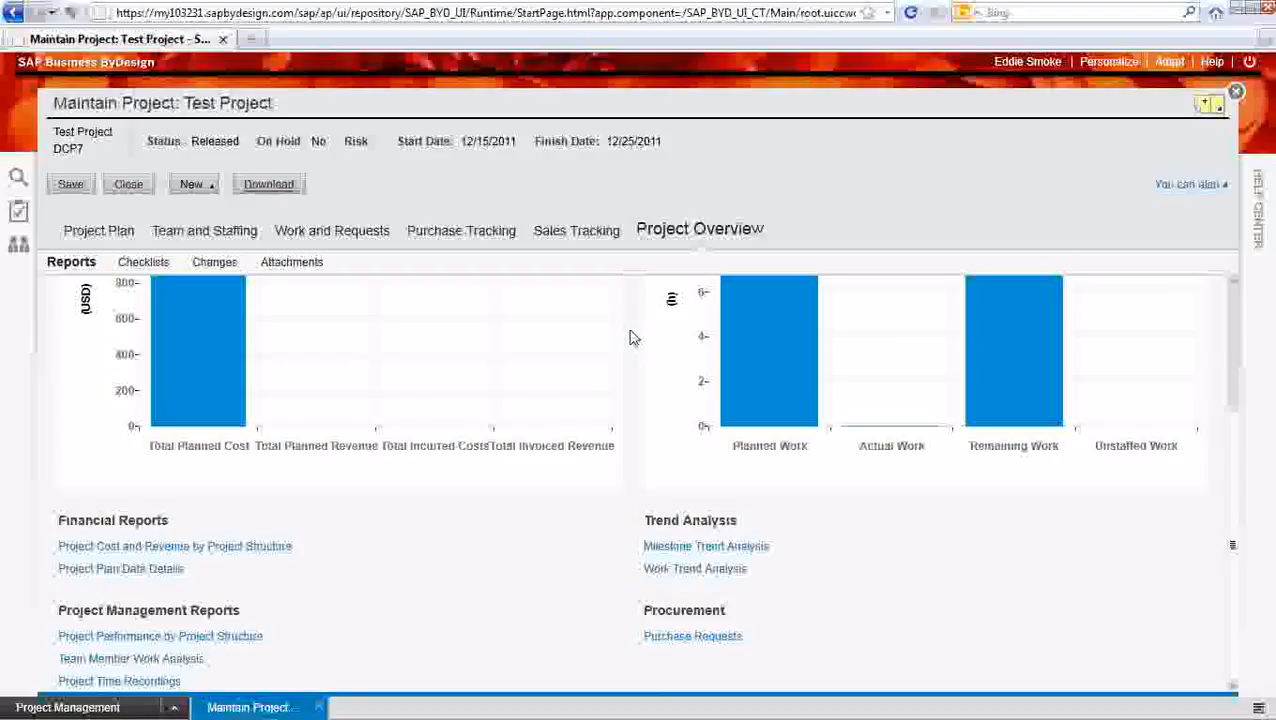
pyautogui.click(119, 191)
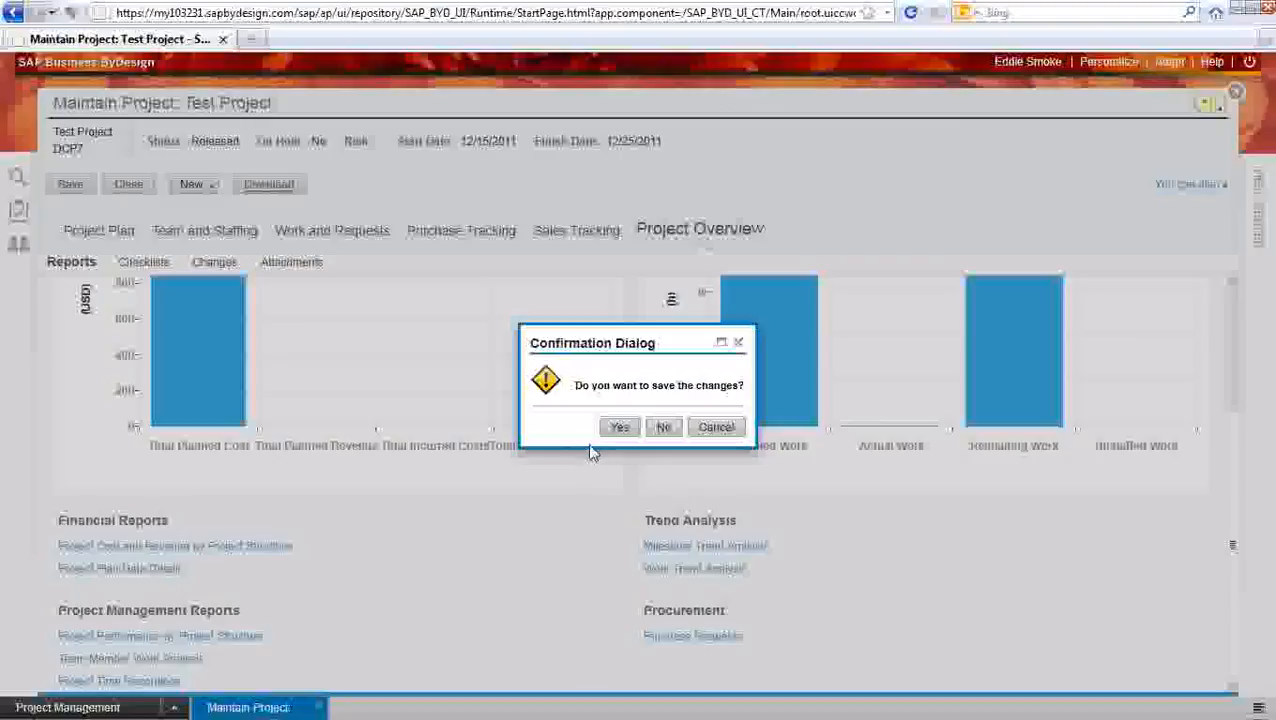
pyautogui.click(603, 433)
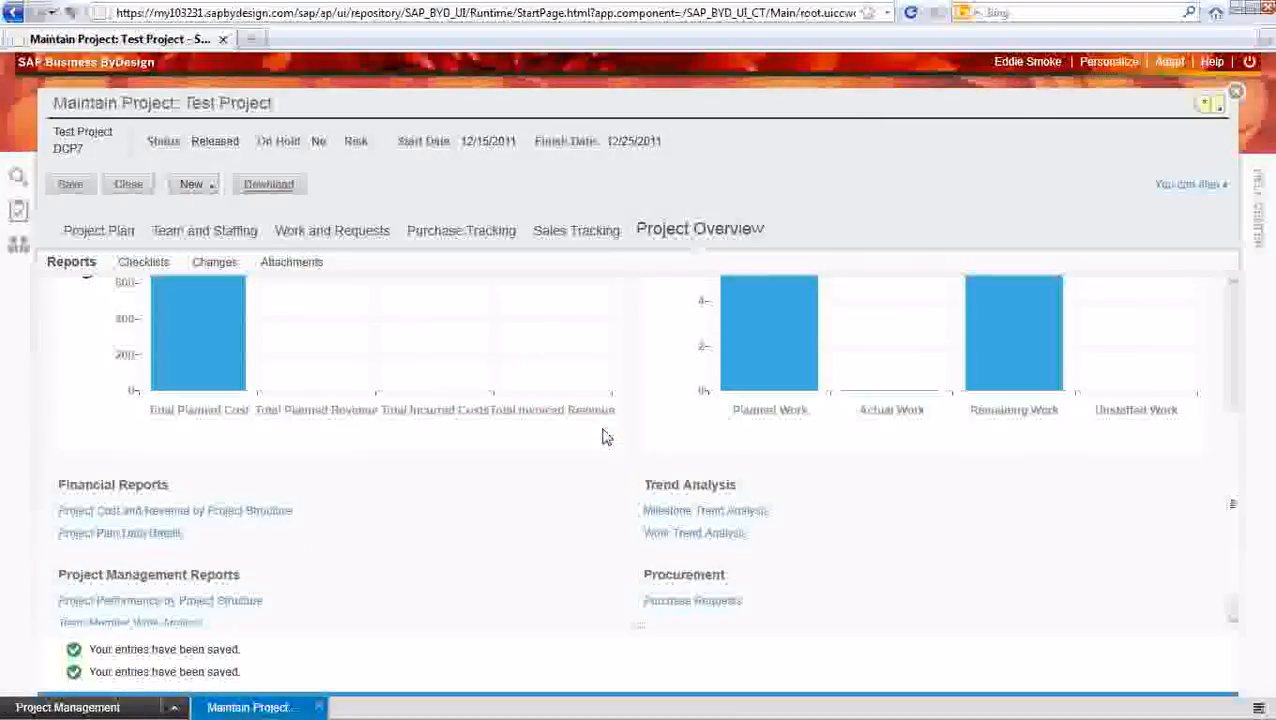